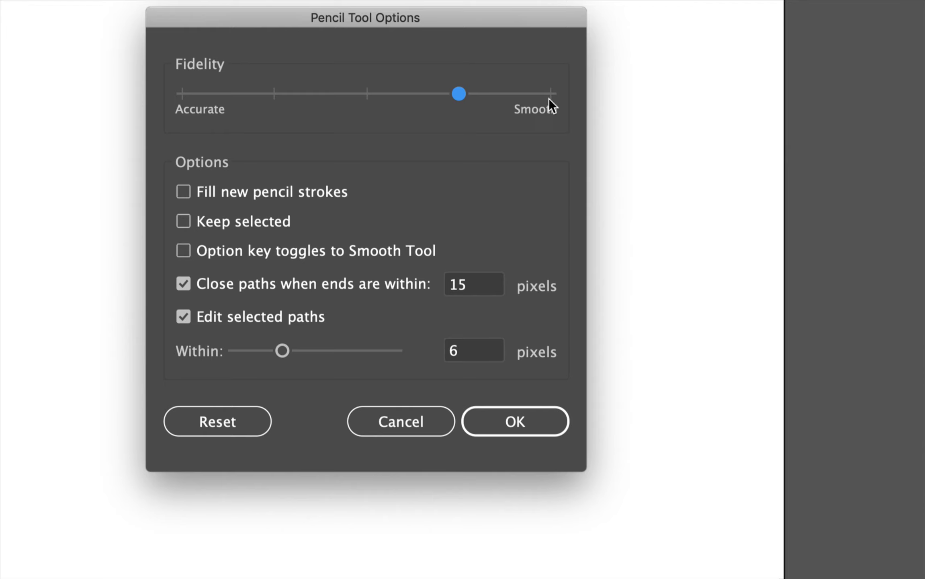
Leave Fill new pencil strokes unchecked with Fidelity near Smooth, and apply the Pencil Tool Options
left_click(187, 192)
left_click(187, 191)
left_click(486, 418)
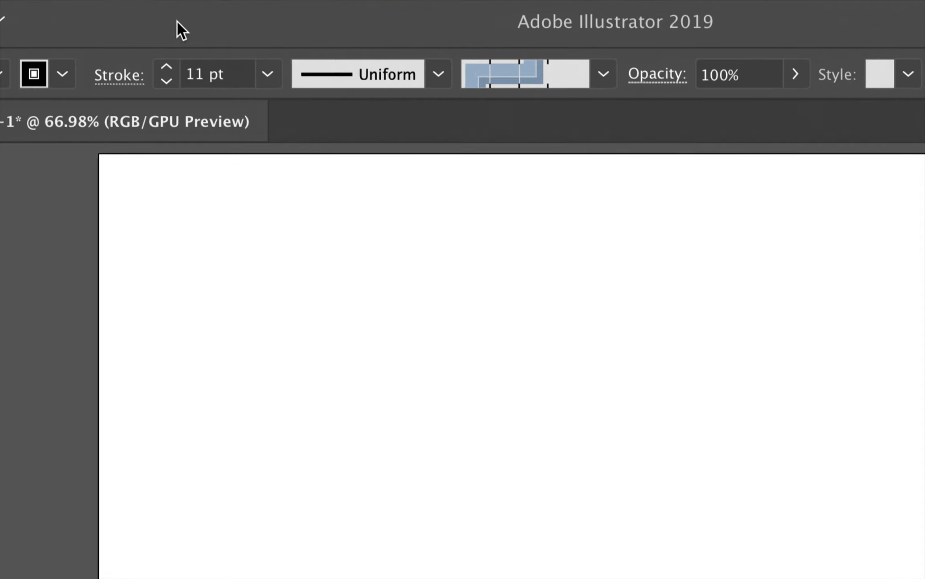
Apply Width Profile 1 at 10 pt and turn off New Art Has Basic Appearance
left_click(438, 74)
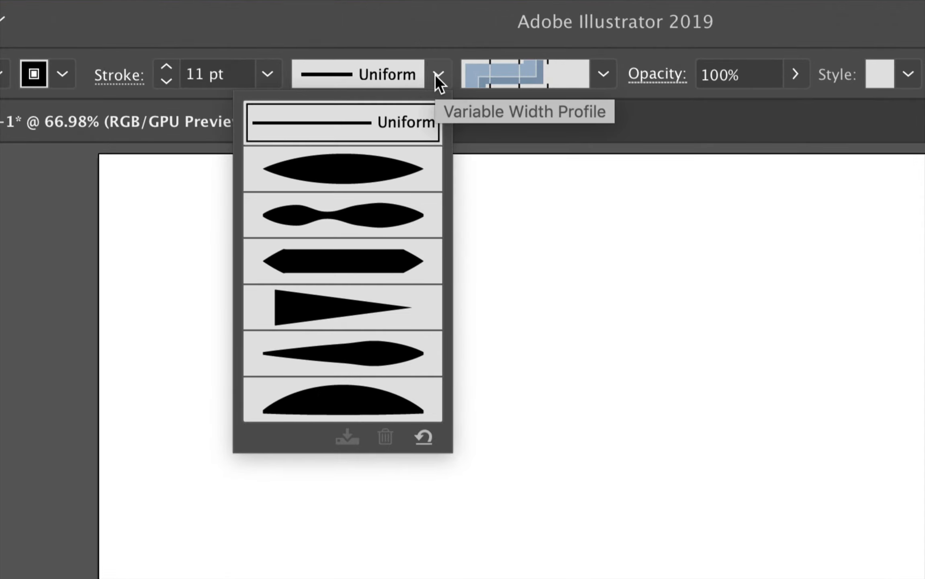
left_click(325, 180)
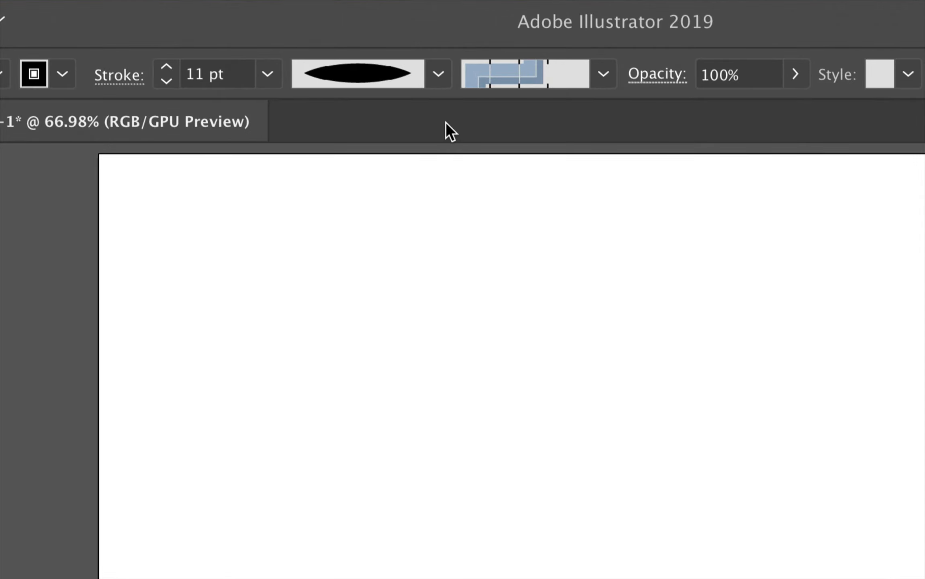
left_click(166, 82)
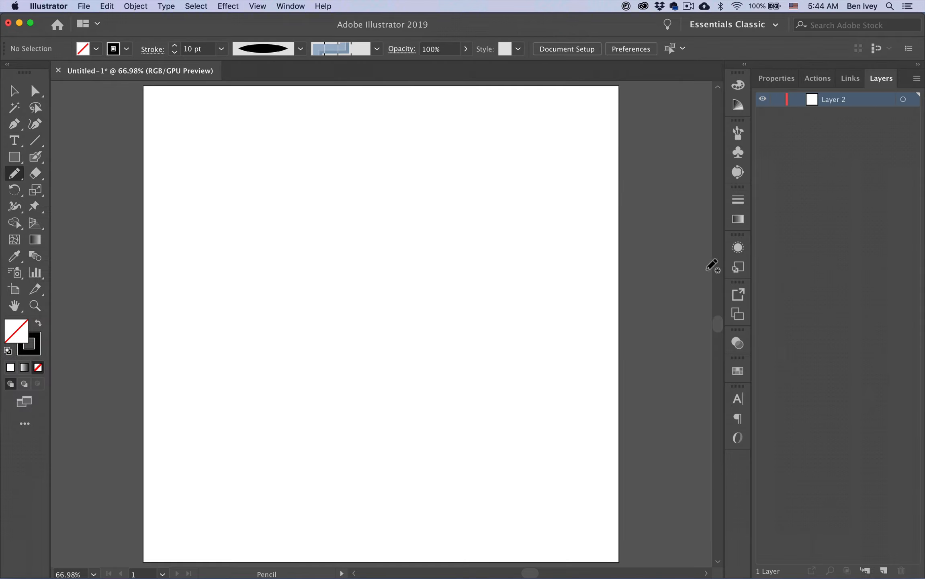
left_click(737, 248)
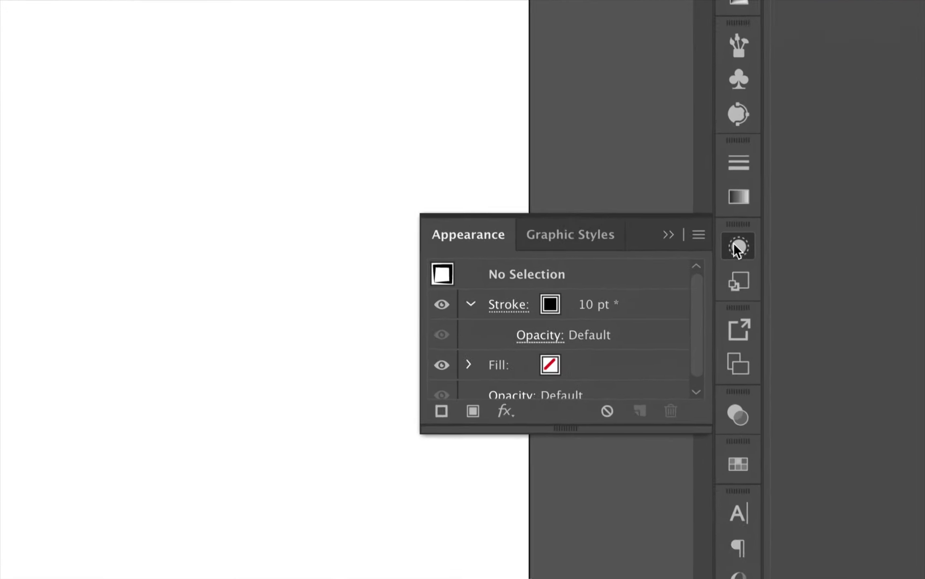
left_click(694, 234)
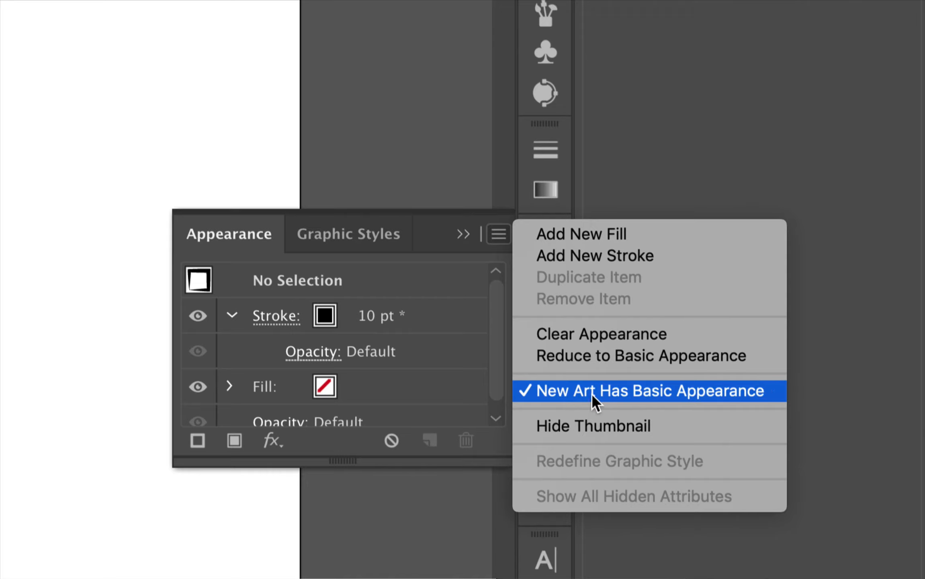
left_click(555, 389)
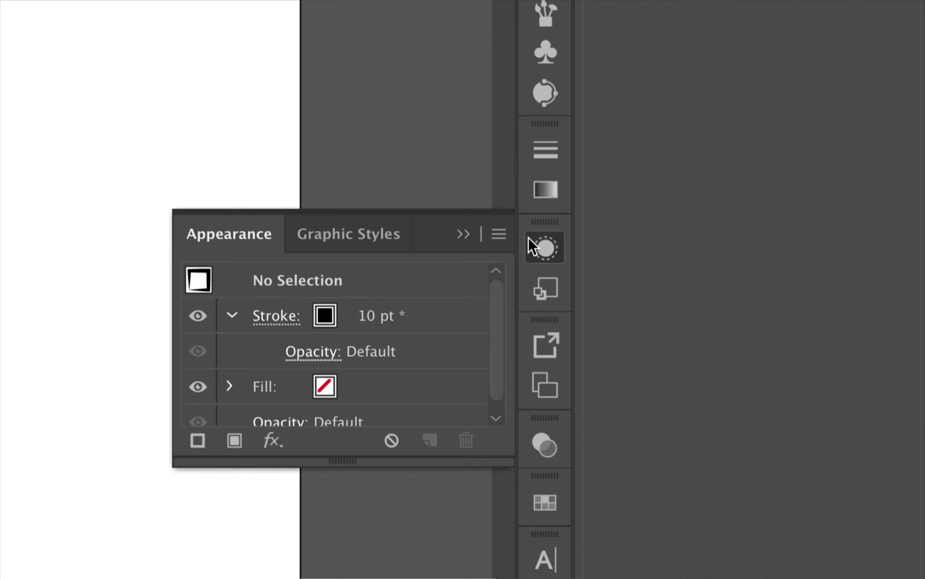
left_click(499, 234)
left_click(495, 221)
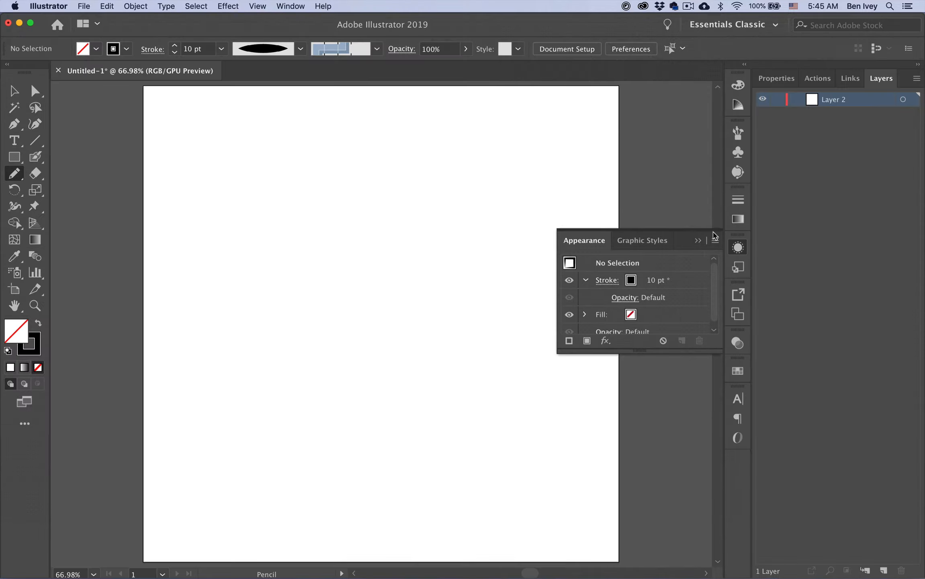
Draw two test strokes on the artboard, then select all and delete them
left_click_drag(219, 240, 310, 179)
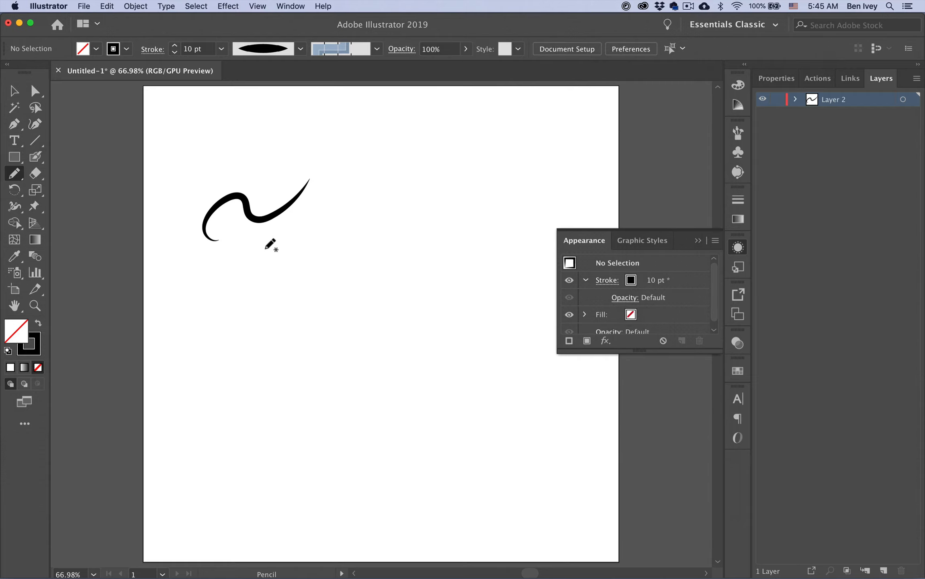
mouse_move(264, 245)
left_mouse_down()
mouse_move(320, 202)
mouse_move(319, 163)
left_mouse_up()
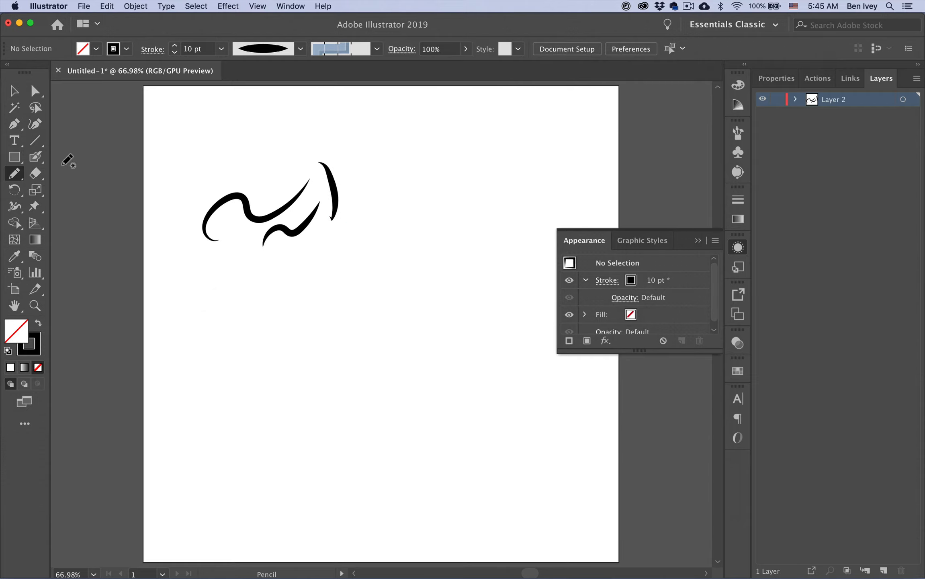
left_click(733, 239)
key("super+a")
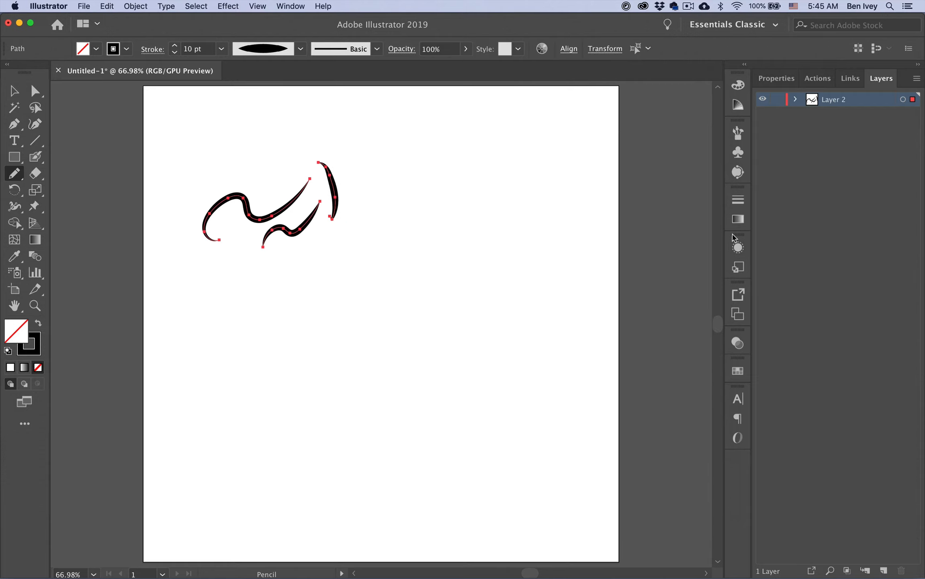
key("Delete")
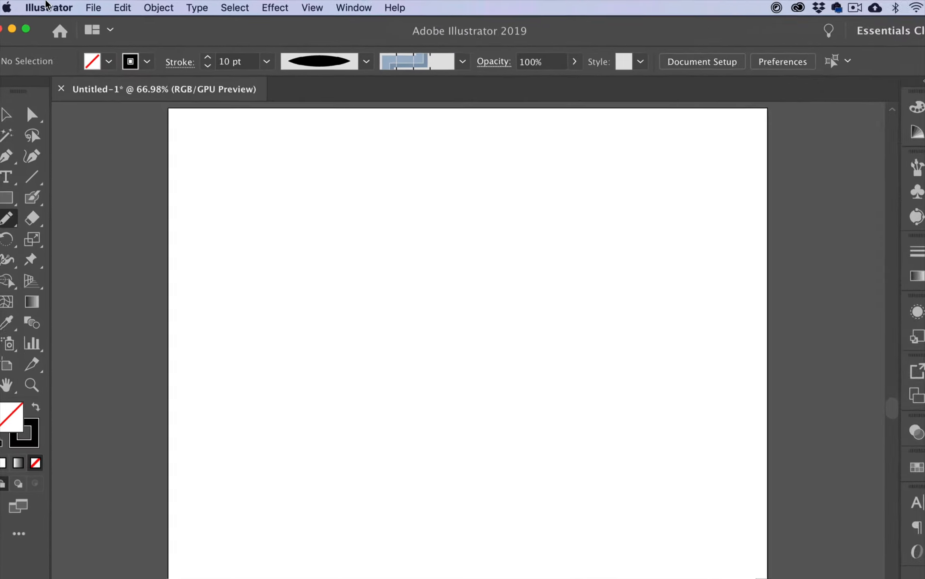
Place Caricature Portrait1.jpg as a Template layer and unlock that layer in Layers
left_click(48, 5)
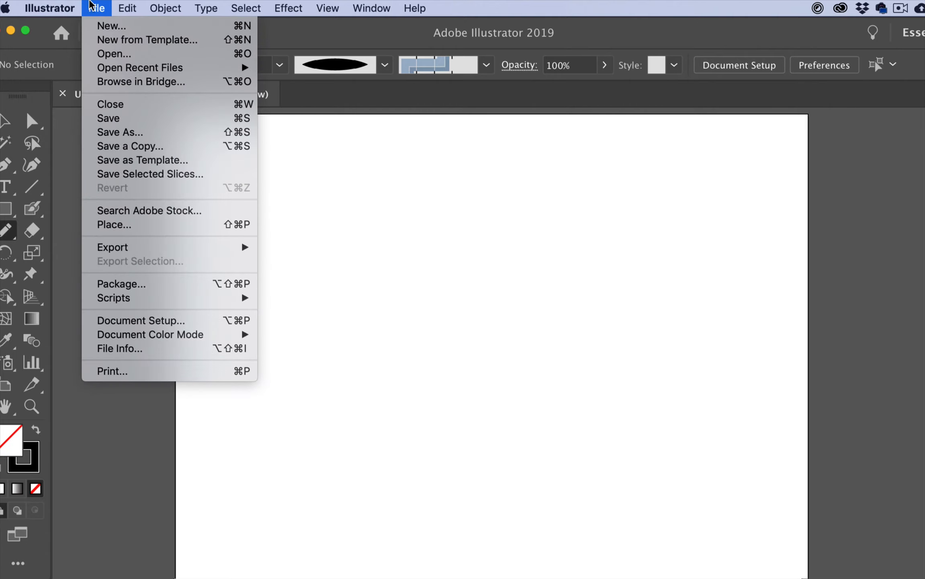
left_click(112, 225)
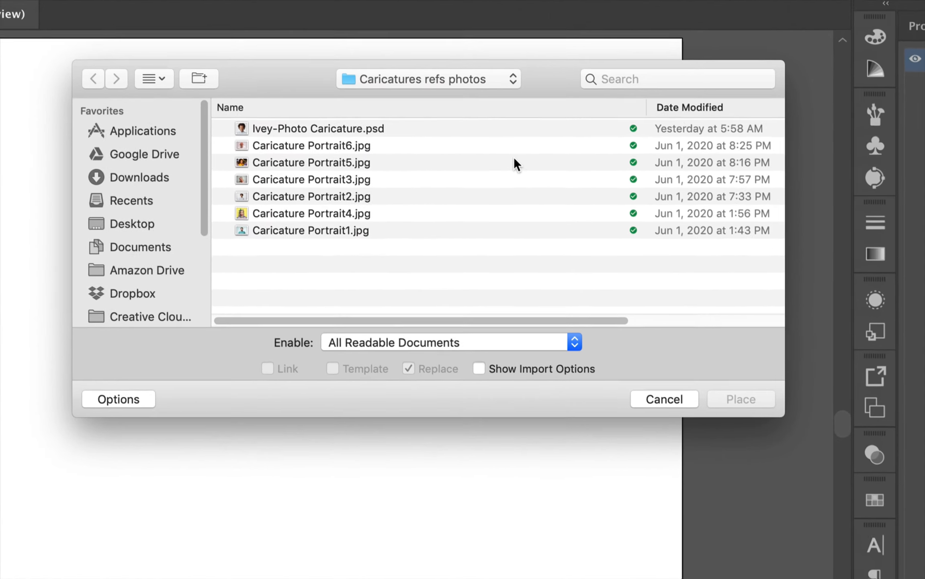
left_click(303, 233)
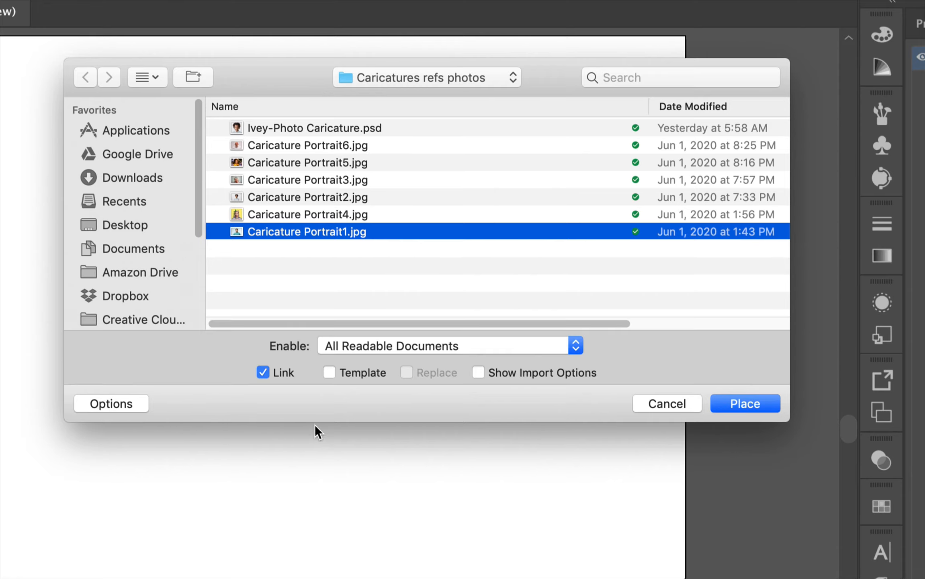
left_click(331, 374)
left_click(744, 401)
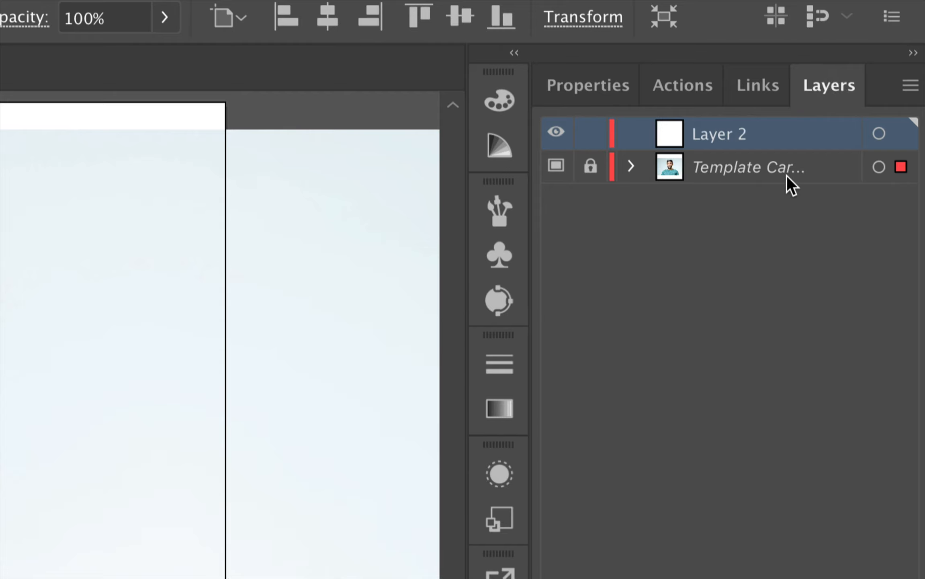
left_click(589, 168)
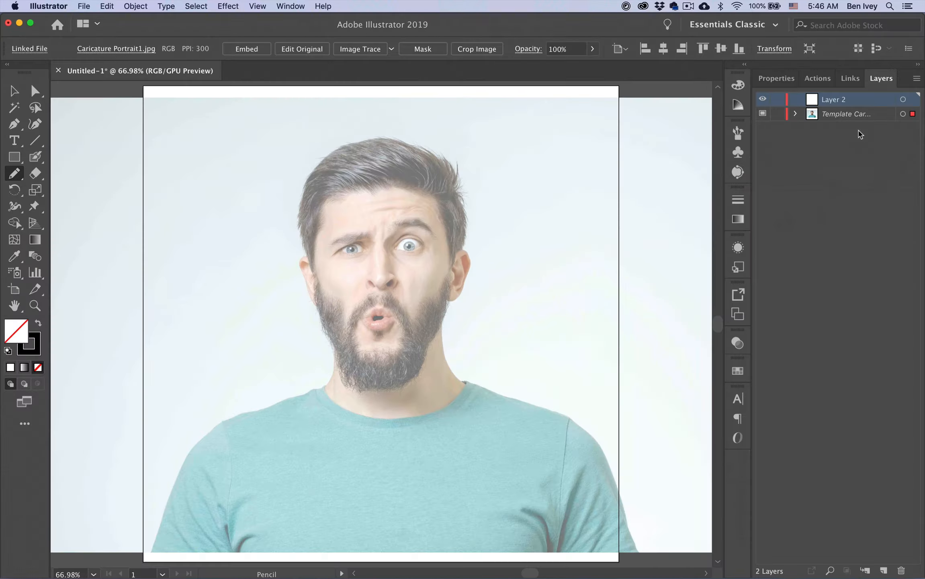
Scale the portrait photo up and raise it so the face frames the artboard, then deselect
left_click(8, 92)
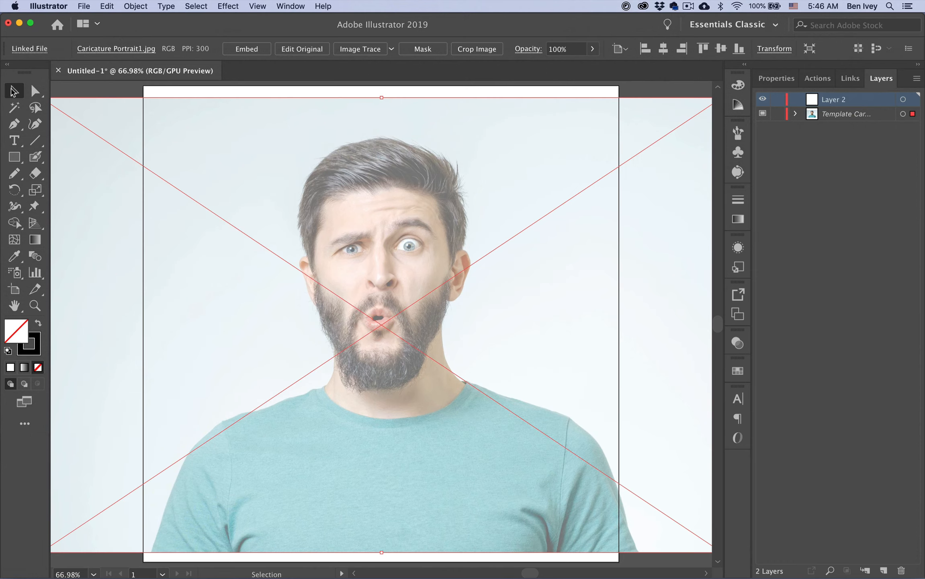
scroll(211, 246, "down", 4)
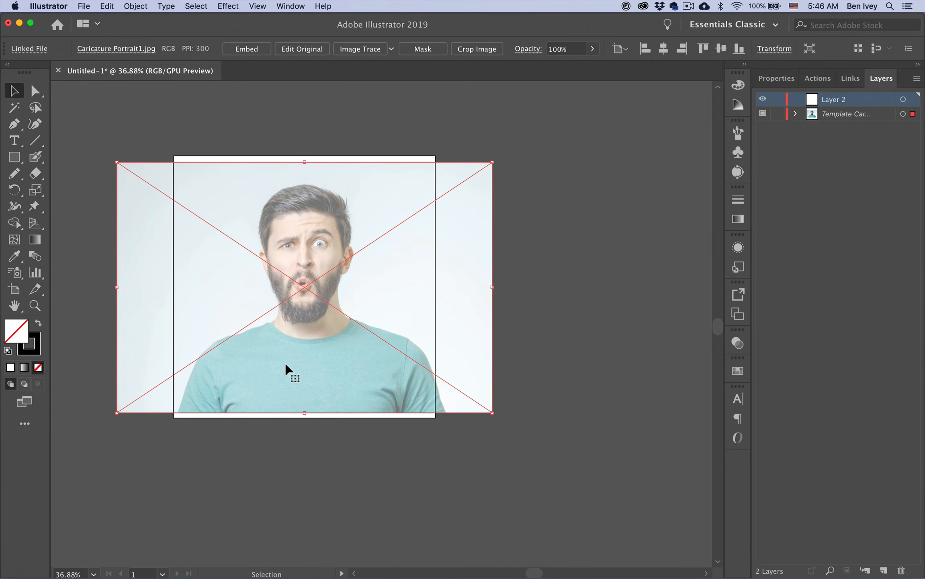
left_click_drag(304, 413, 310, 549)
left_click_drag(300, 367, 298, 337)
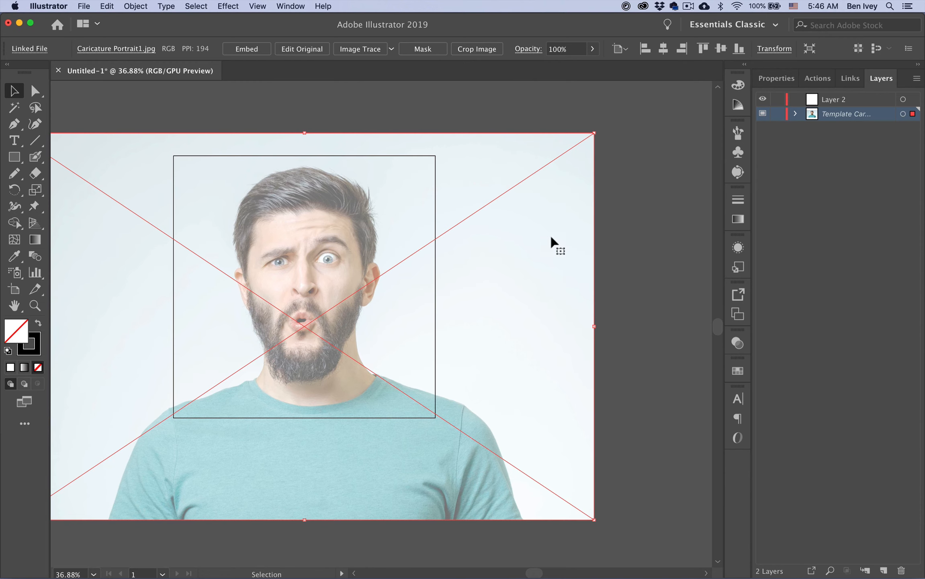
left_click(603, 242)
scroll(399, 257, "up", 5)
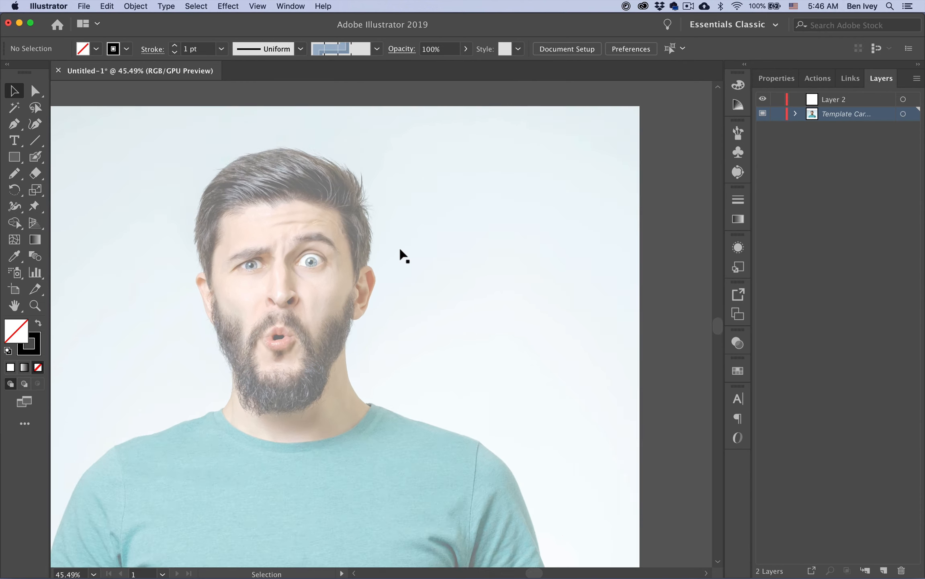
scroll(399, 249, "down", 1)
scroll(368, 141, "left", 3)
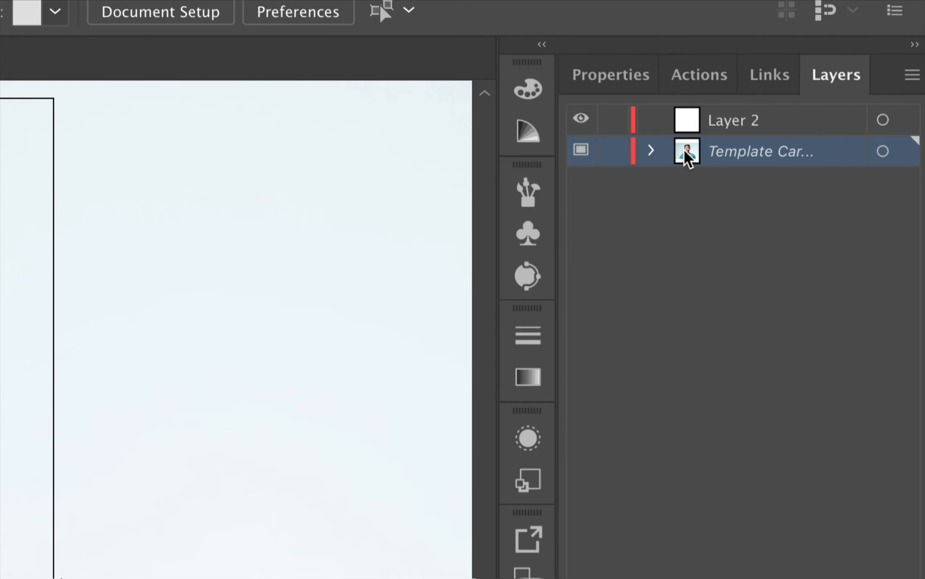
Set the template layer's image dimming to 75%
double_click(687, 155)
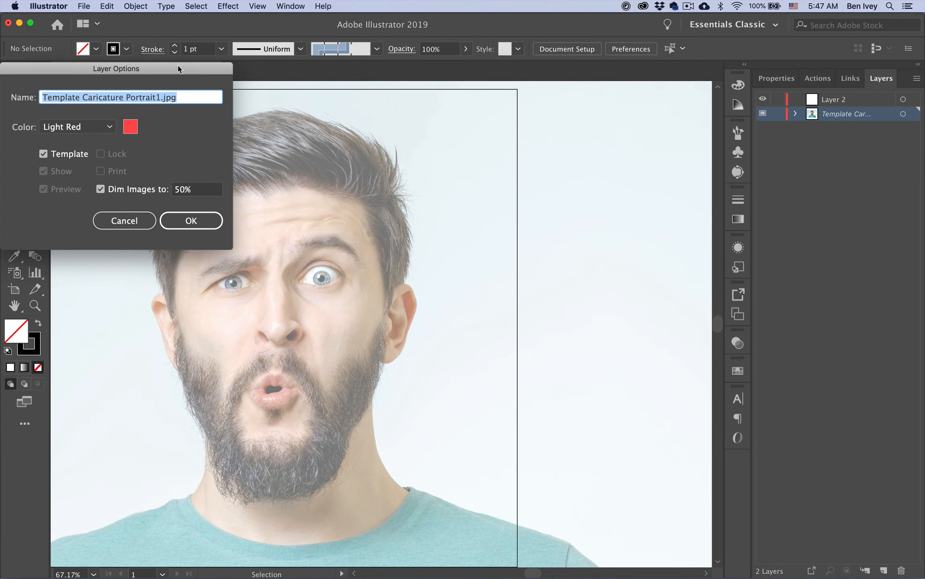
left_click_drag(179, 70, 462, 129)
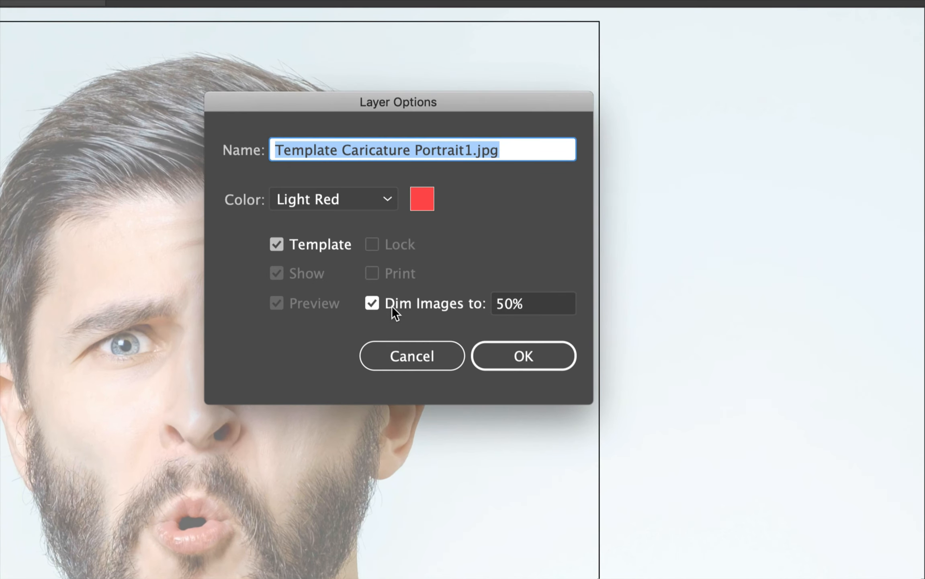
left_click_drag(506, 310, 474, 304)
type("75")
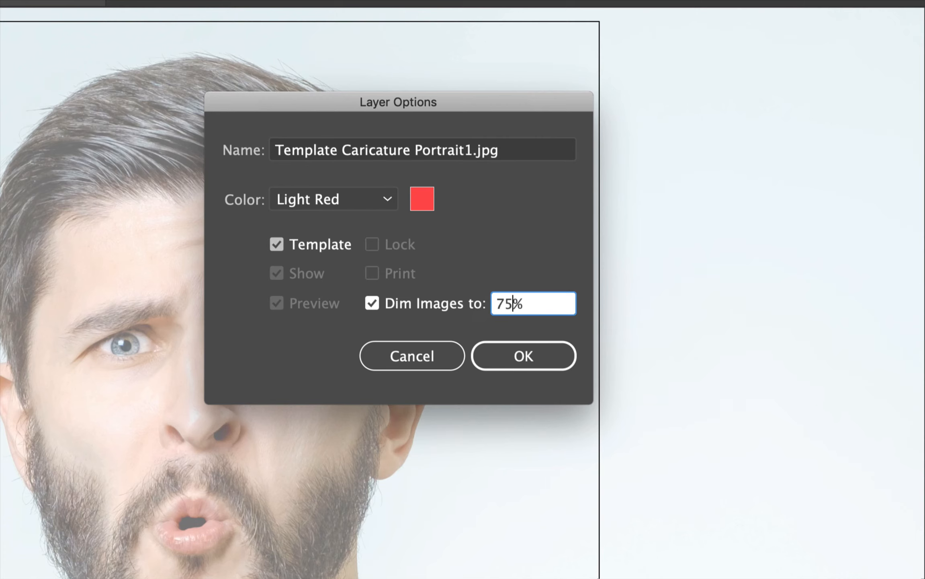
left_click(529, 355)
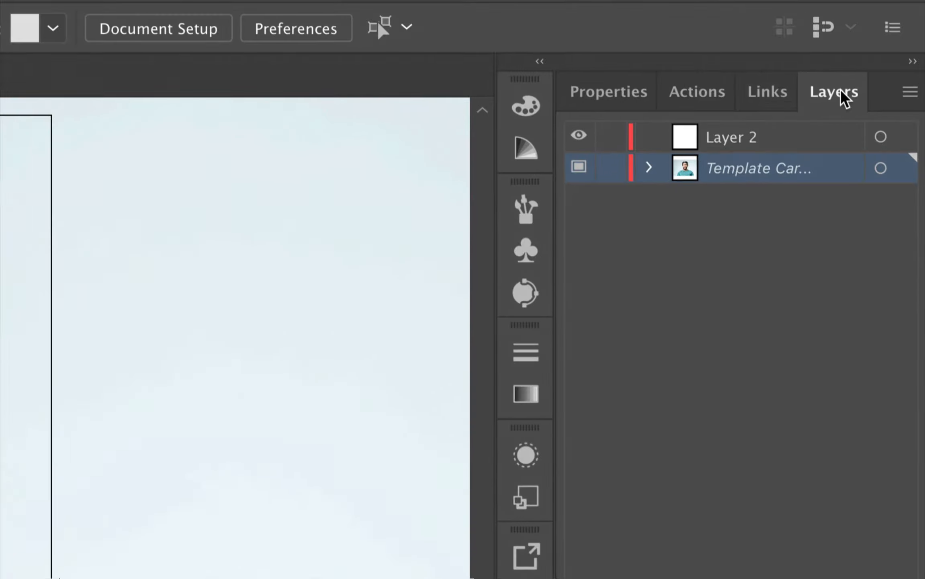
Lock the template photo layer and rename Layer 2 to 'Tracing'
left_click(611, 167)
double_click(734, 141)
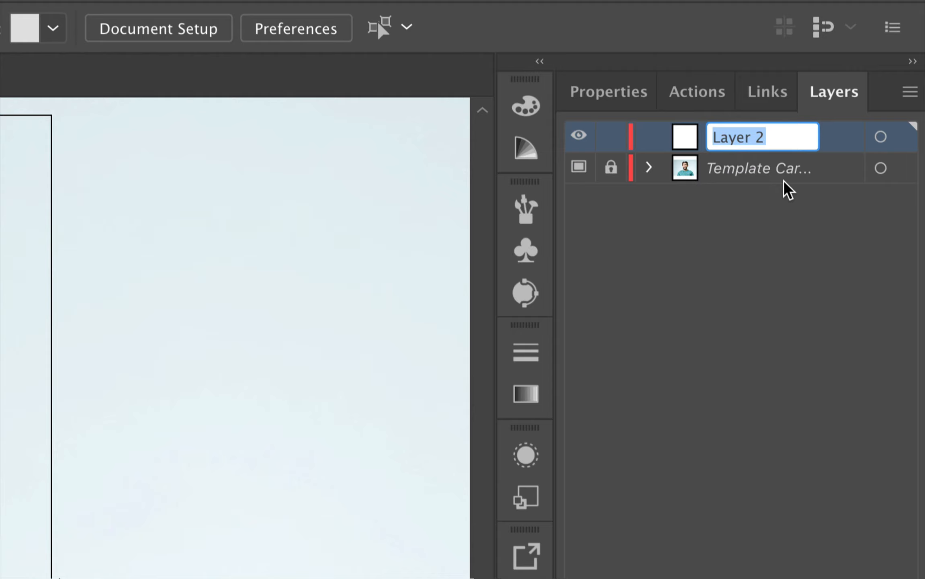
type("Tracing")
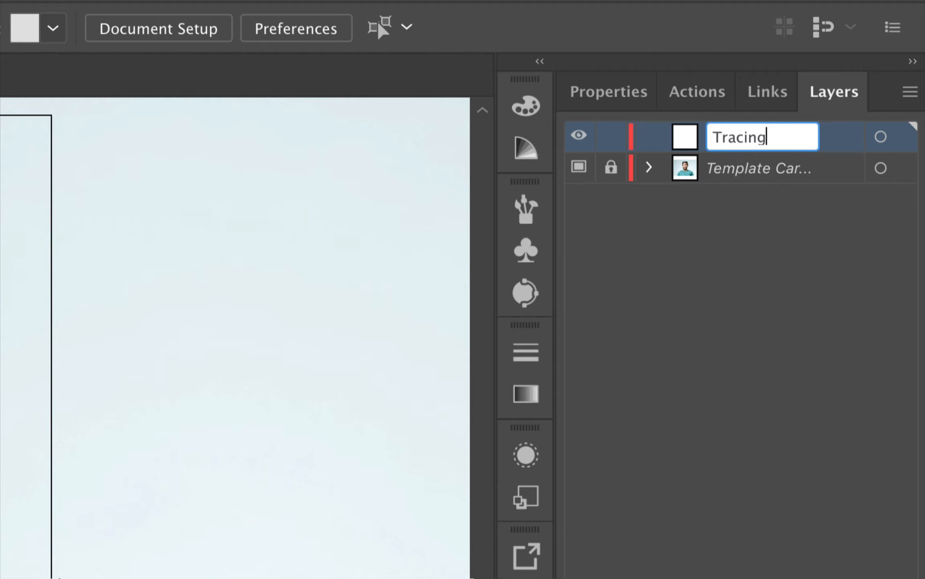
key("Return")
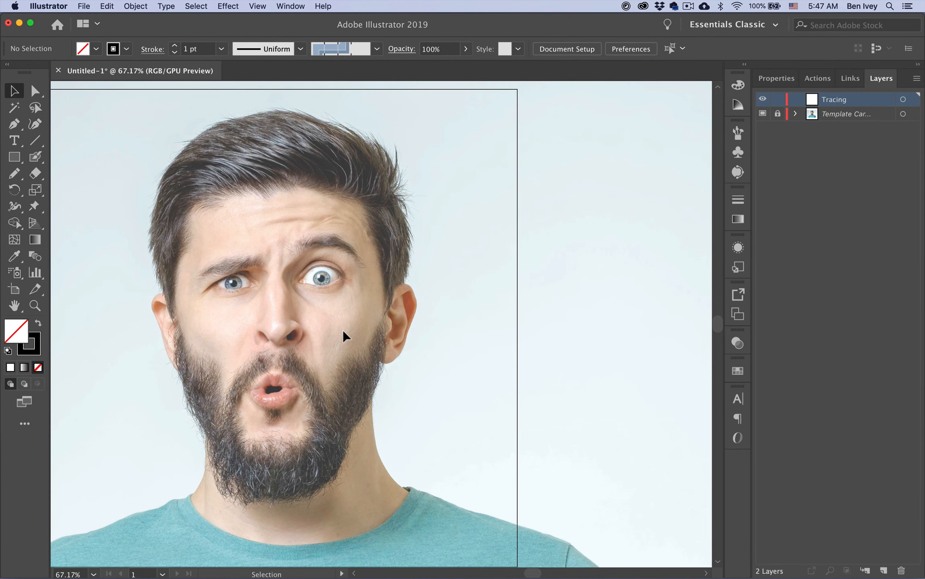
Scroll and zoom the view in on the left eye and eyebrow of the photo
scroll(332, 329, "left", 3)
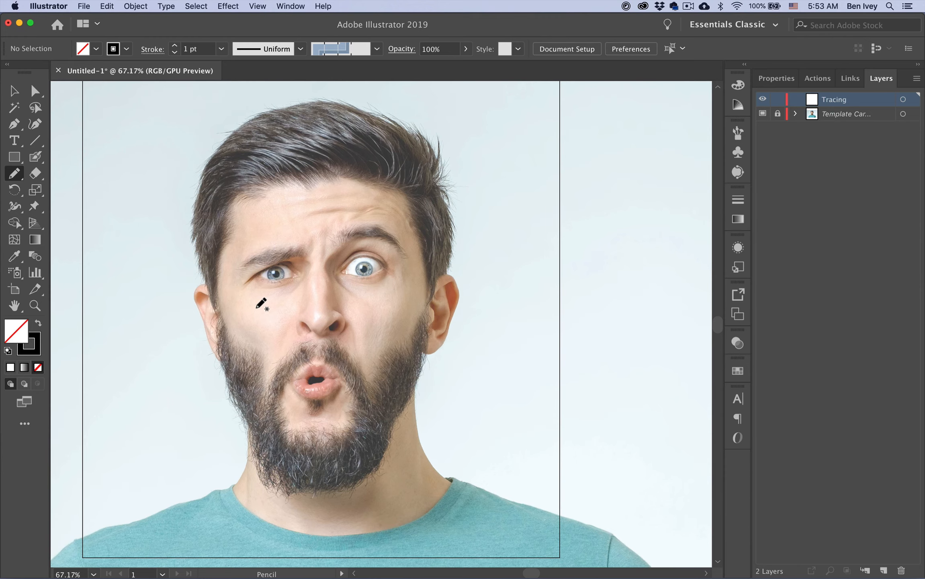
scroll(257, 281, "up", 8)
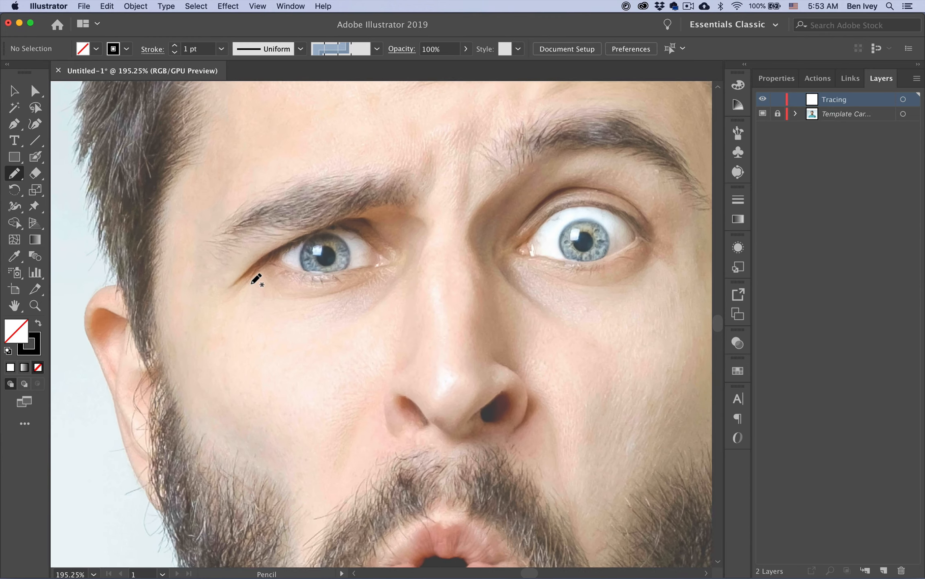
scroll(252, 284, "up", 1)
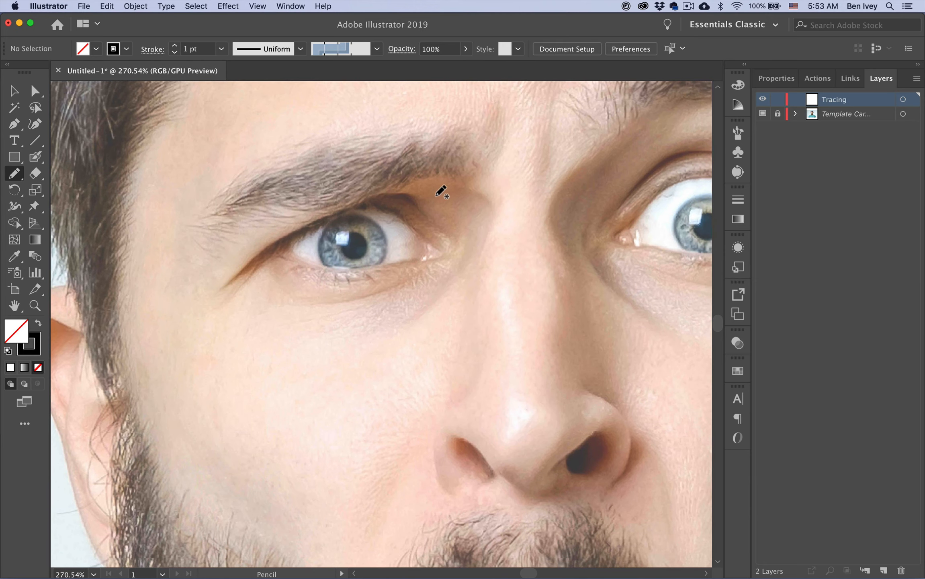
scroll(442, 192, "down", 2)
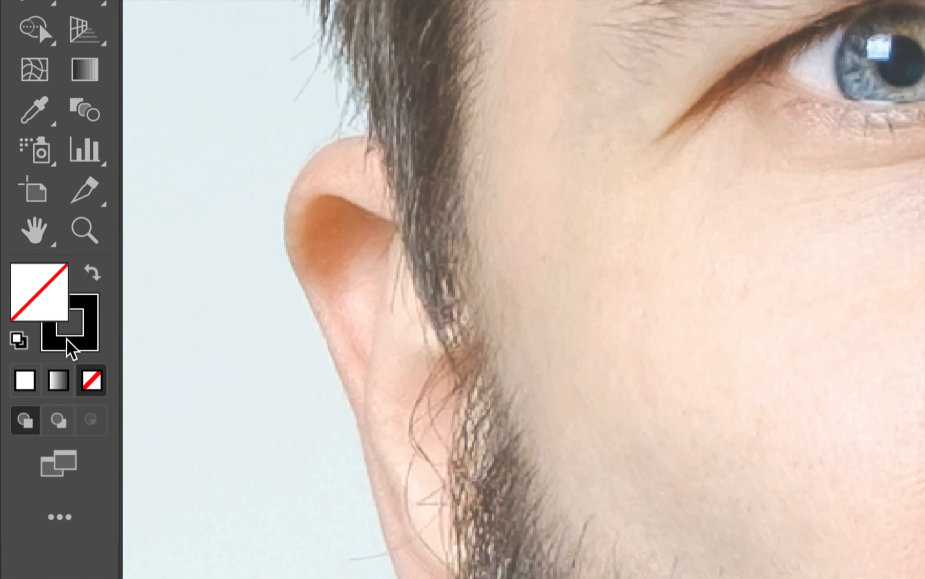
Set the stroke colour to red FC2D2D in the Color Picker
left_click(30, 351)
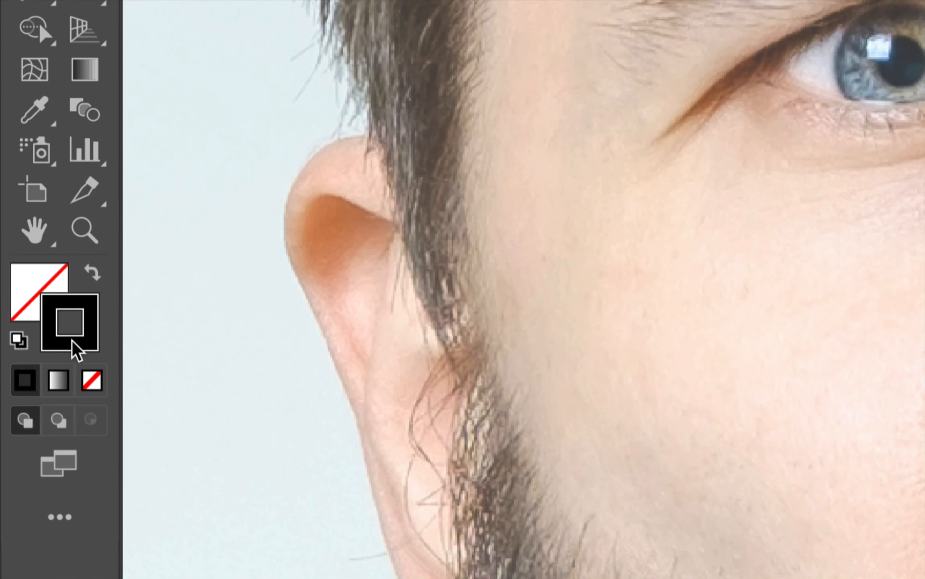
double_click(92, 322)
left_click_drag(129, 68, 361, 244)
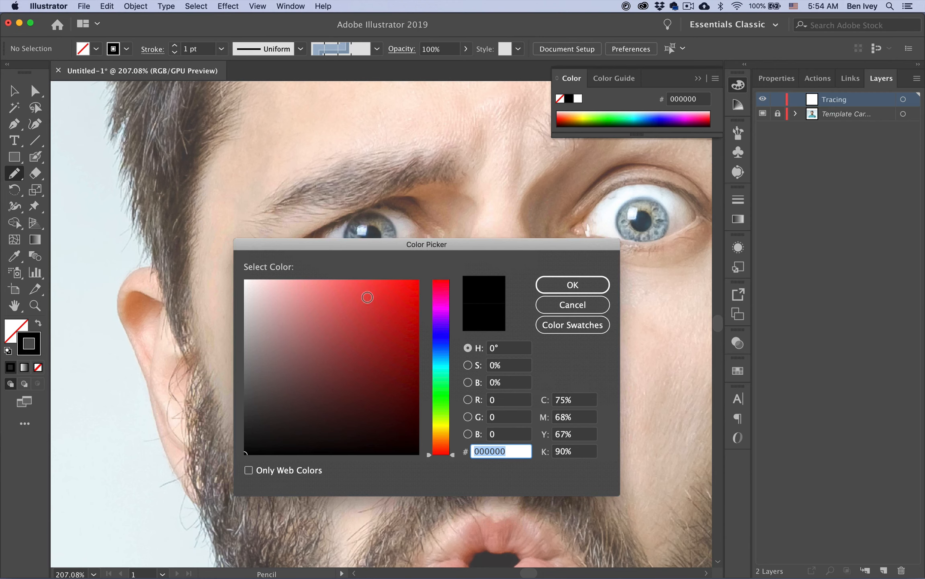
left_click(369, 299)
mouse_move(384, 292)
left_mouse_down()
mouse_move(399, 275)
mouse_move(387, 281)
left_mouse_up()
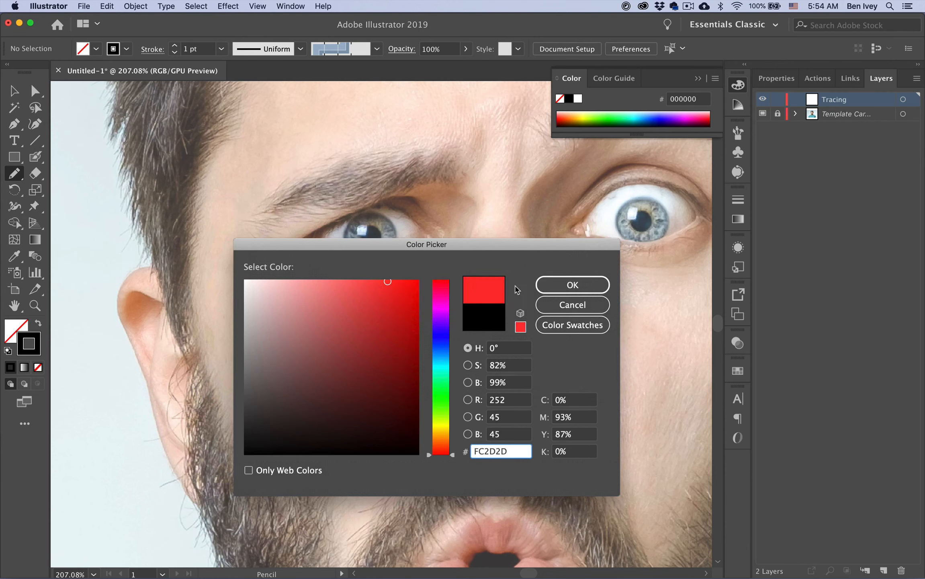
left_click(549, 285)
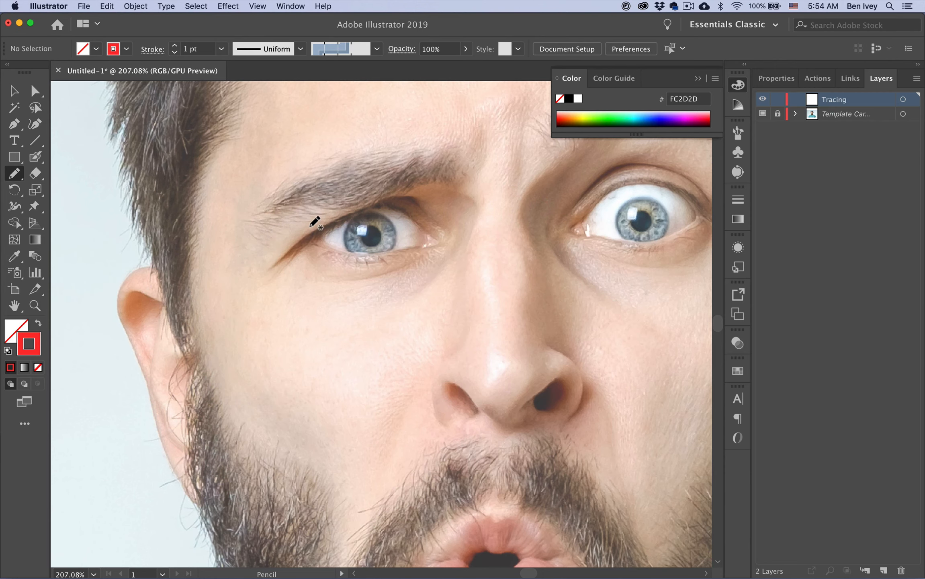
Draw trial strokes over the left eye and eyebrow, then undo them all
mouse_move(270, 271)
left_mouse_down()
mouse_move(293, 235)
mouse_move(422, 156)
left_mouse_up()
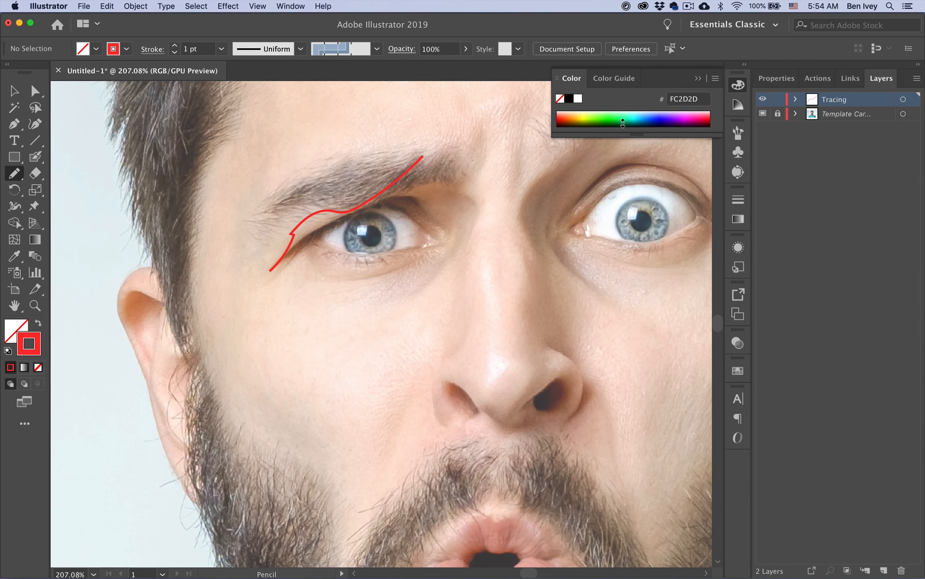
left_click(762, 115)
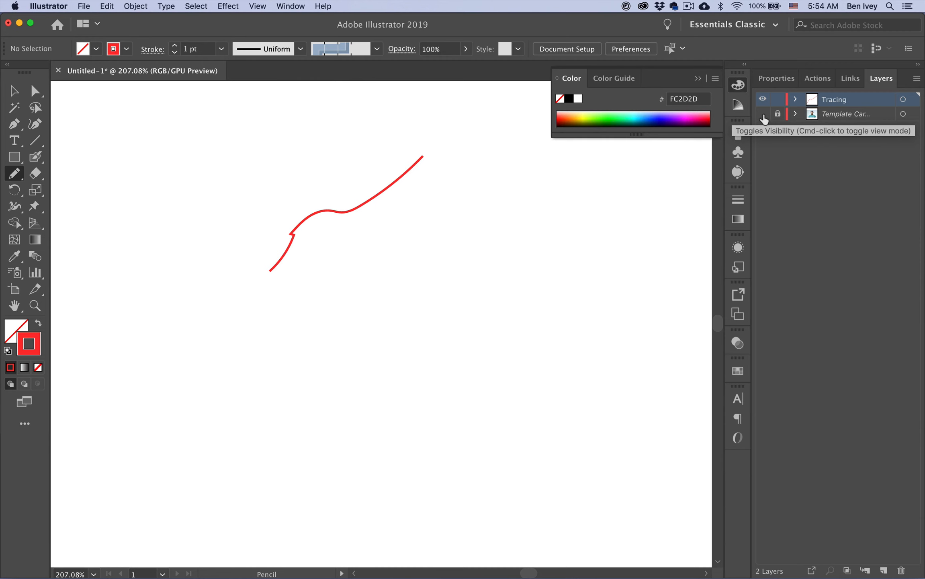
left_click(764, 115)
key("super+z")
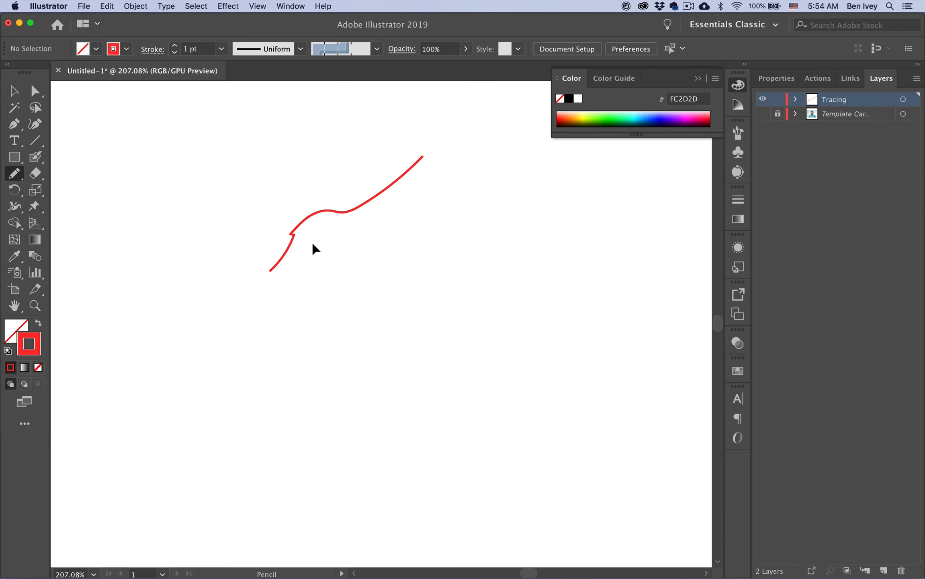
key("super+z")
key("super+z")
mouse_move(372, 229)
left_mouse_down()
mouse_move(375, 240)
mouse_move(388, 234)
left_mouse_up()
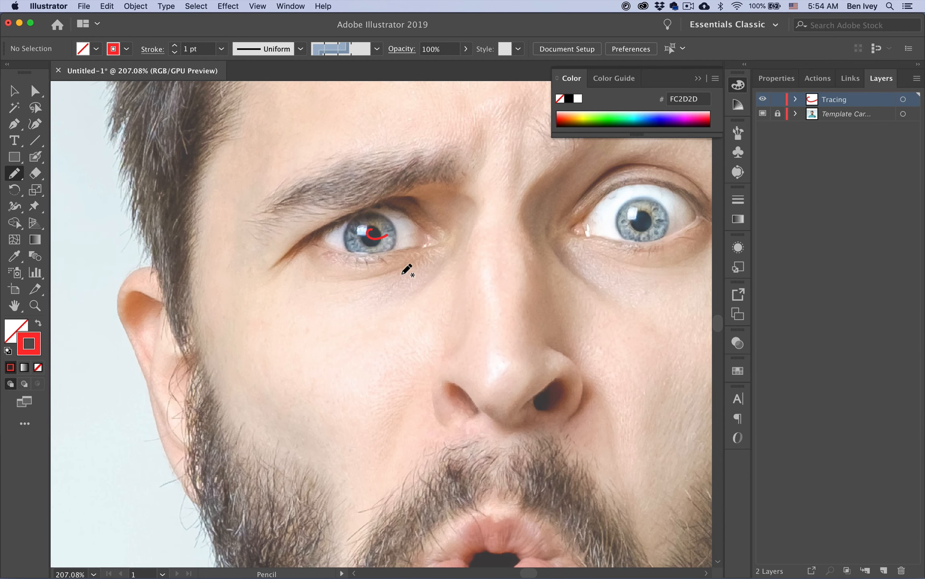
key("super+z")
left_click_drag(282, 262, 333, 208)
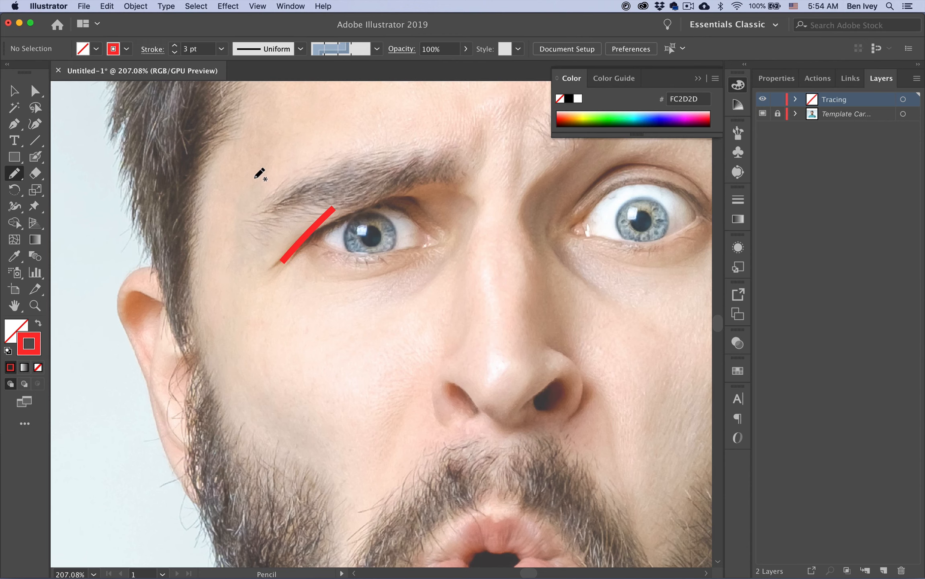
key("super+z")
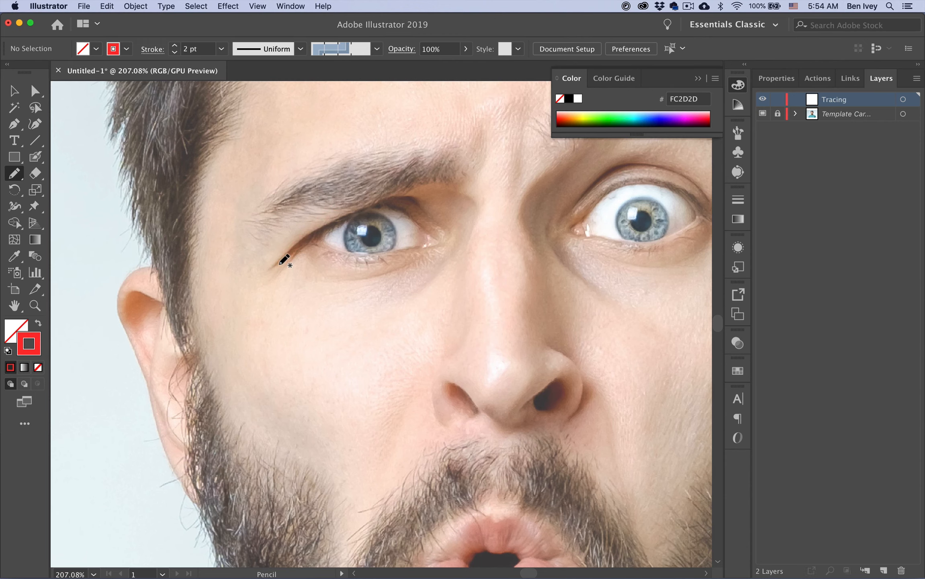
left_click_drag(282, 262, 361, 176)
key("super+z")
Switch to Width Profile 1 and trace the left eye's upper lid, crease, lower lid, iris and pupil
left_click(300, 49)
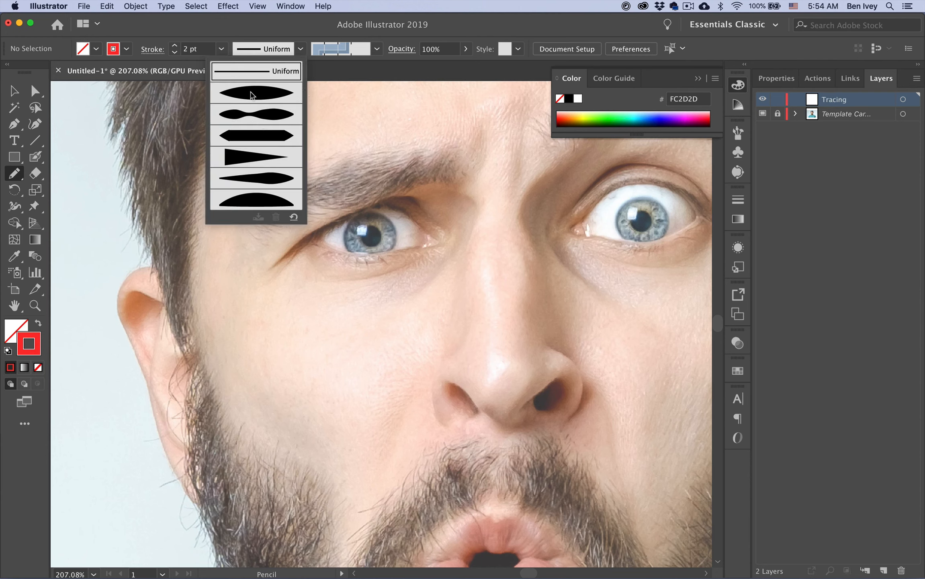
left_click(245, 95)
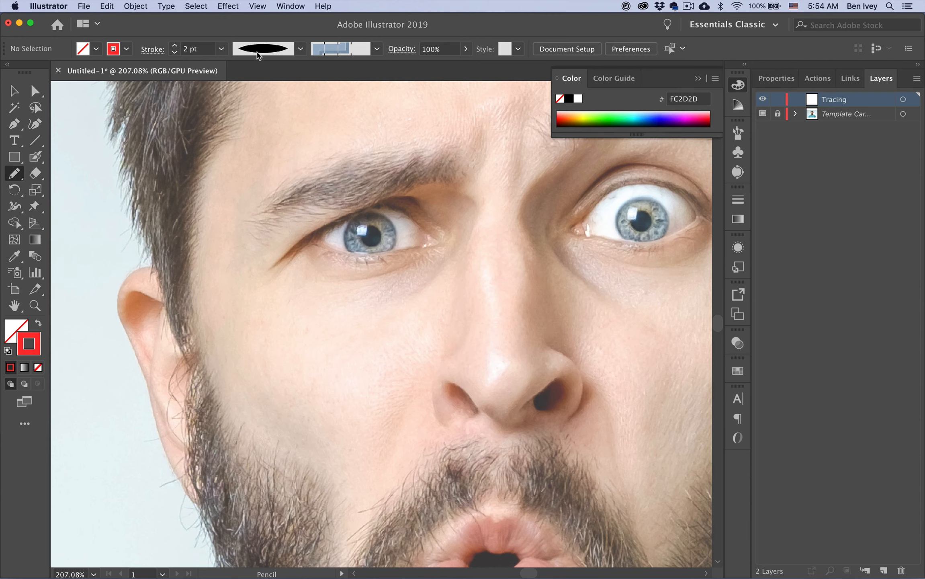
mouse_move(275, 261)
left_mouse_down()
mouse_move(383, 199)
mouse_move(414, 199)
mouse_move(447, 223)
left_mouse_up()
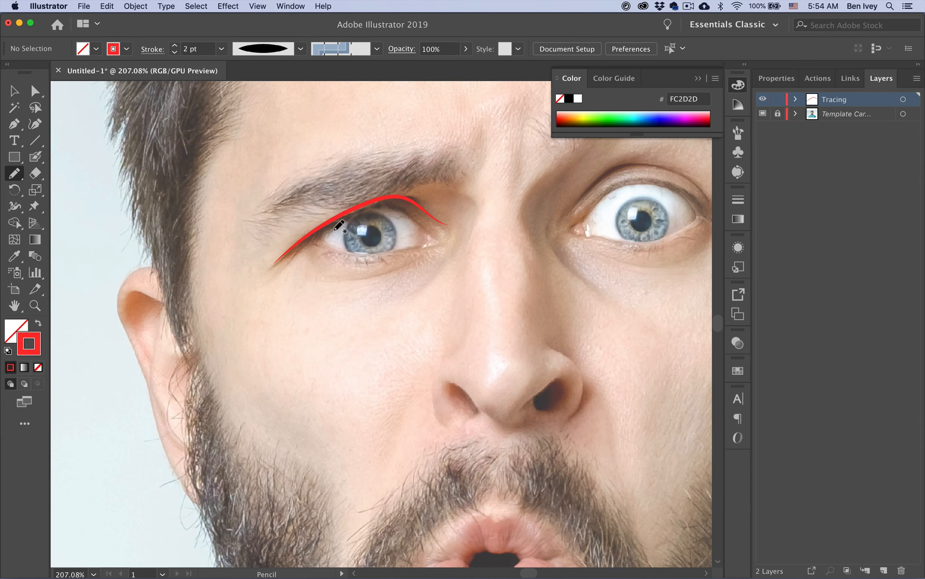
mouse_move(364, 209)
left_mouse_down()
mouse_move(401, 209)
mouse_move(436, 234)
left_mouse_up()
left_click_drag(328, 241, 426, 246)
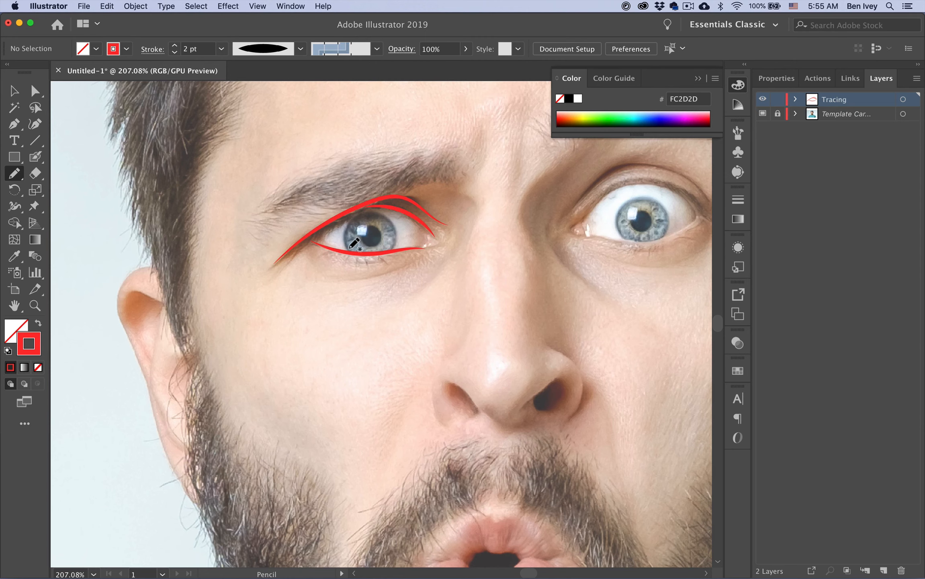
mouse_move(349, 247)
left_mouse_down()
mouse_move(368, 214)
mouse_move(392, 227)
mouse_move(390, 267)
left_mouse_up()
mouse_move(371, 226)
left_mouse_down()
mouse_move(383, 234)
mouse_move(378, 245)
mouse_move(361, 239)
mouse_move(369, 226)
left_mouse_up()
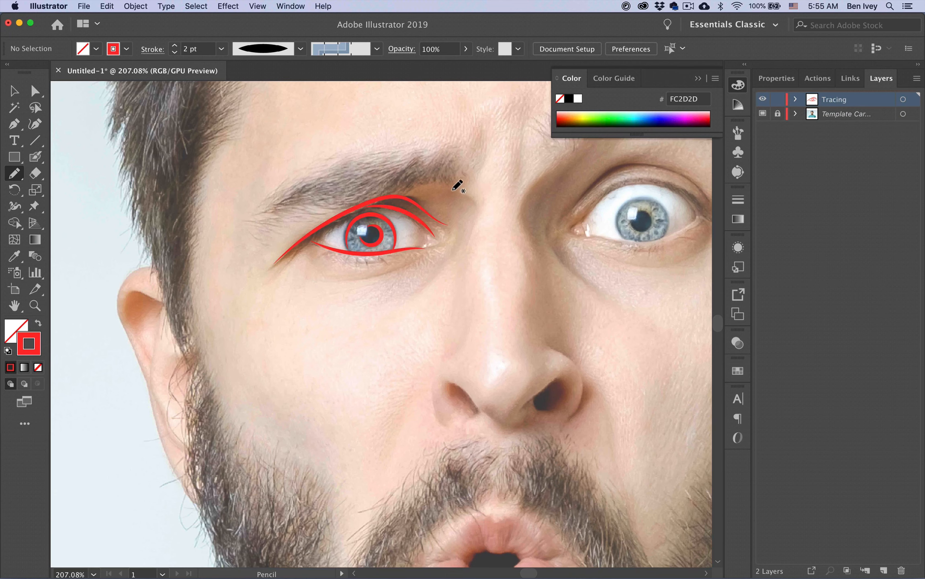
Draw the curve beside the nose bridge and a 1 pt line under the left eye
mouse_move(451, 189)
left_mouse_down()
mouse_move(478, 212)
mouse_move(467, 243)
left_mouse_up()
left_click_drag(330, 280, 424, 257)
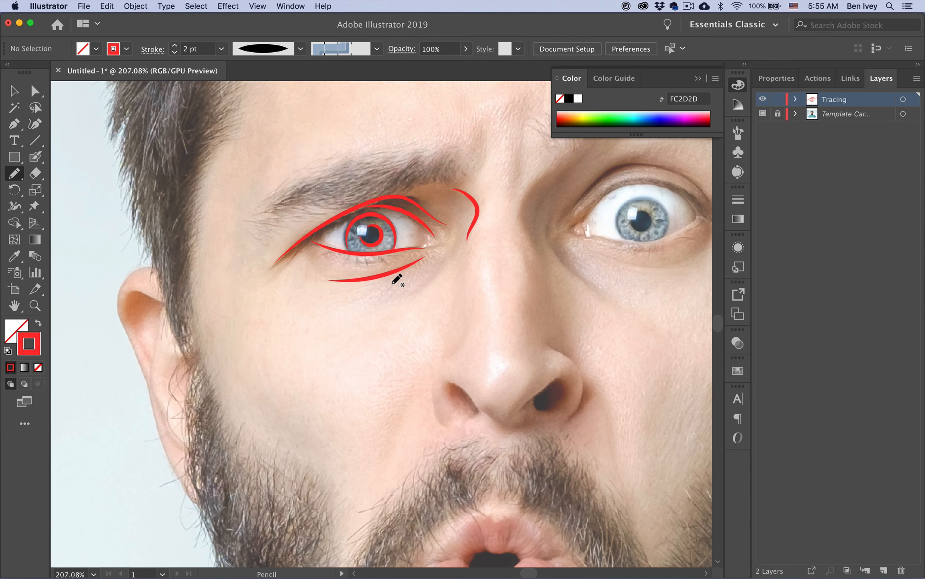
key("super+z")
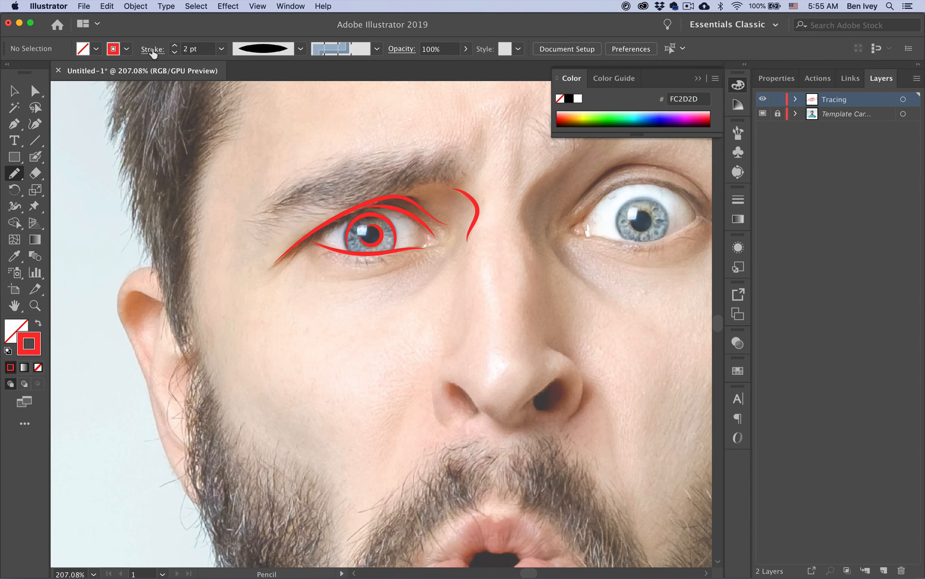
left_click(175, 53)
left_click_drag(325, 281, 422, 259)
key("super+z")
mouse_move(349, 281)
left_mouse_down()
mouse_move(415, 263)
mouse_move(441, 272)
mouse_move(453, 251)
left_mouse_up()
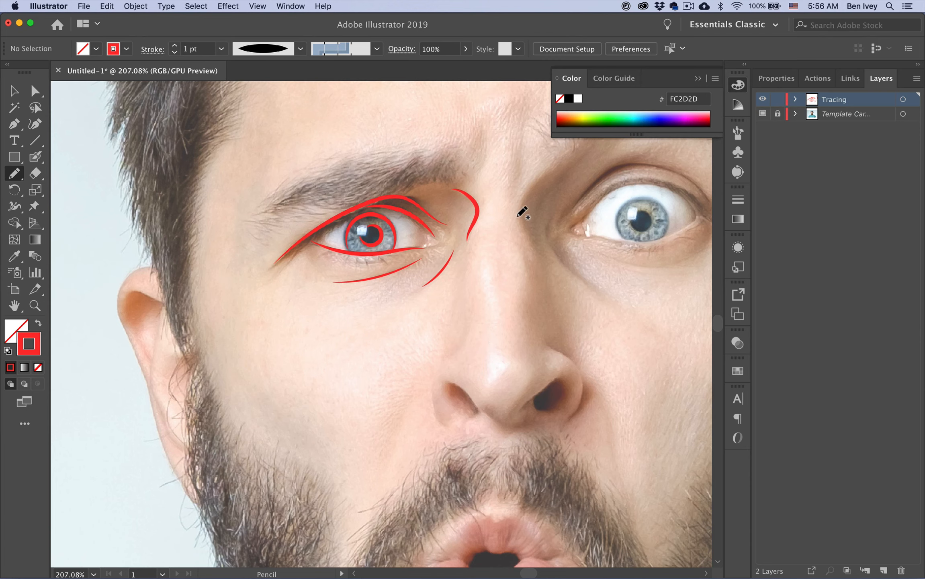
Return to 2 pt, trace the right side of the nose bridge, and sketch left eyebrow hairs
left_click(175, 45)
mouse_move(540, 178)
left_mouse_down()
mouse_move(523, 201)
mouse_move(533, 269)
left_mouse_up()
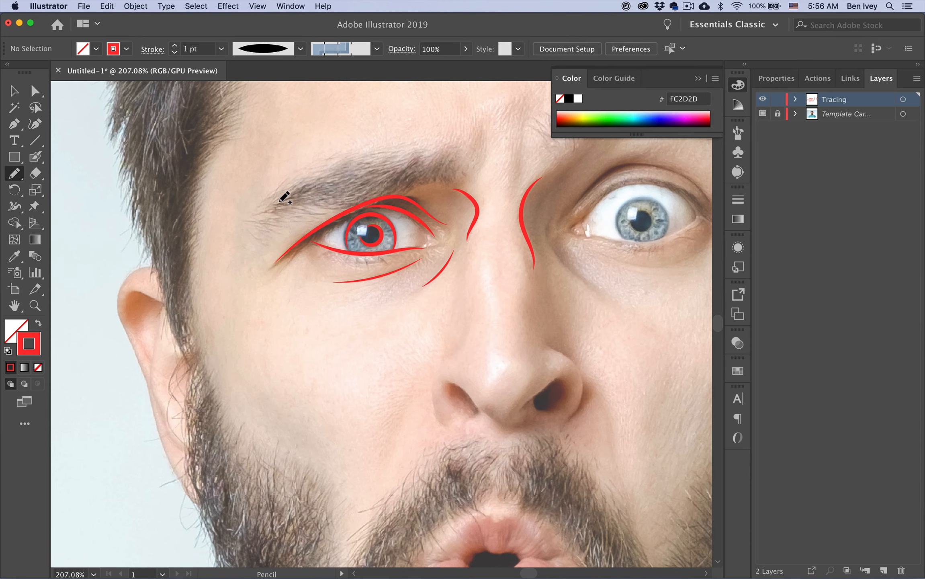
mouse_move(282, 202)
left_mouse_down()
mouse_move(302, 184)
mouse_move(322, 181)
mouse_move(316, 193)
mouse_move(330, 194)
mouse_move(398, 168)
left_mouse_up()
left_click_drag(335, 203, 366, 192)
left_click_drag(371, 193, 377, 190)
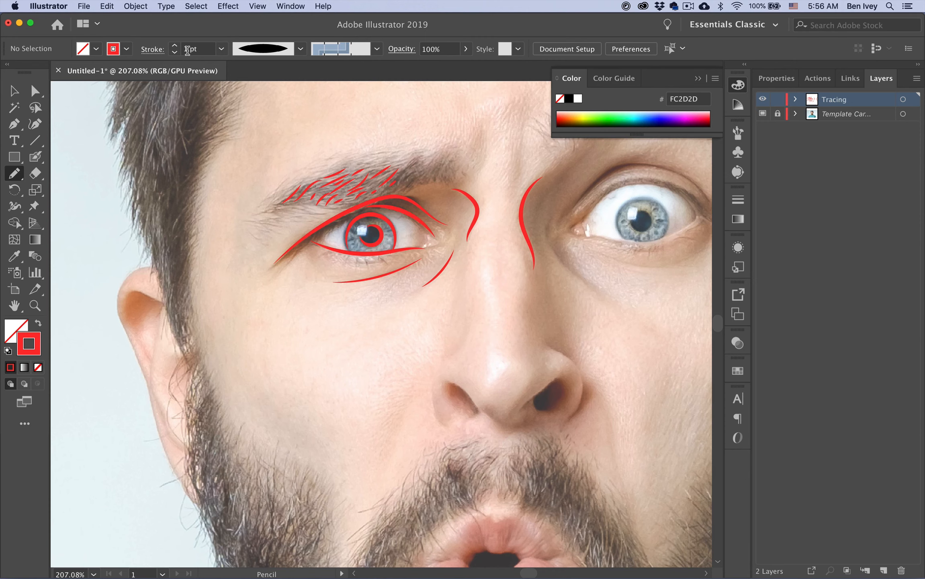
Add 1.5 pt and 1 pt hair strokes at both ends of the left eyebrow, checking without the photo
left_click(187, 49)
type(".5")
key("Return")
mouse_move(394, 175)
left_mouse_down()
mouse_move(407, 163)
mouse_move(448, 173)
left_mouse_up()
left_click(174, 51)
left_click_drag(267, 210, 281, 207)
left_click(763, 114)
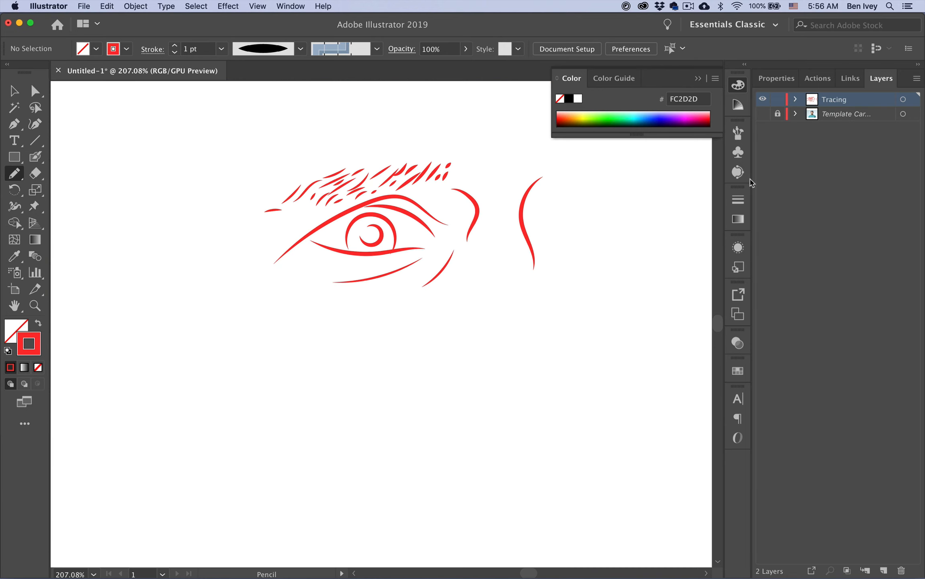
left_click(762, 113)
left_click(763, 114)
left_click(763, 114)
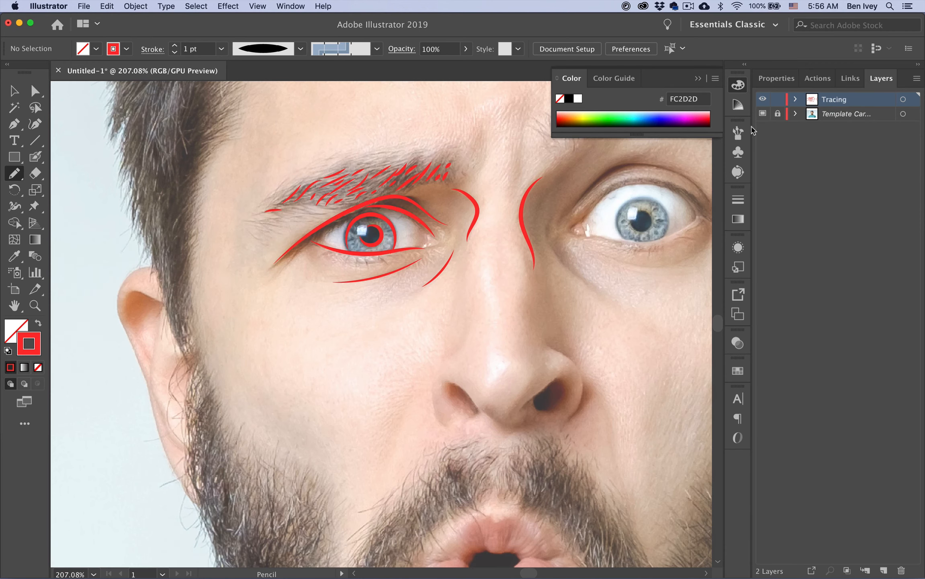
At 0.5 pt, add thin hairs at the brow's outer end and a curve beside its inner end
left_click(174, 52)
left_click(174, 52)
mouse_move(286, 207)
left_mouse_down()
mouse_move(319, 213)
mouse_move(311, 216)
left_mouse_up()
mouse_move(252, 219)
left_mouse_down()
mouse_move(285, 219)
mouse_move(279, 213)
mouse_move(287, 194)
left_mouse_up()
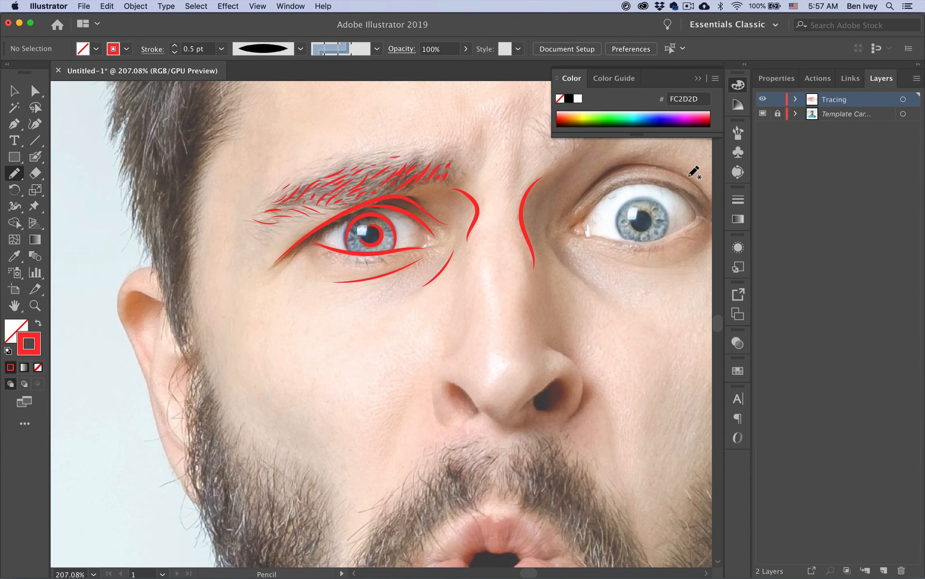
left_click(763, 114)
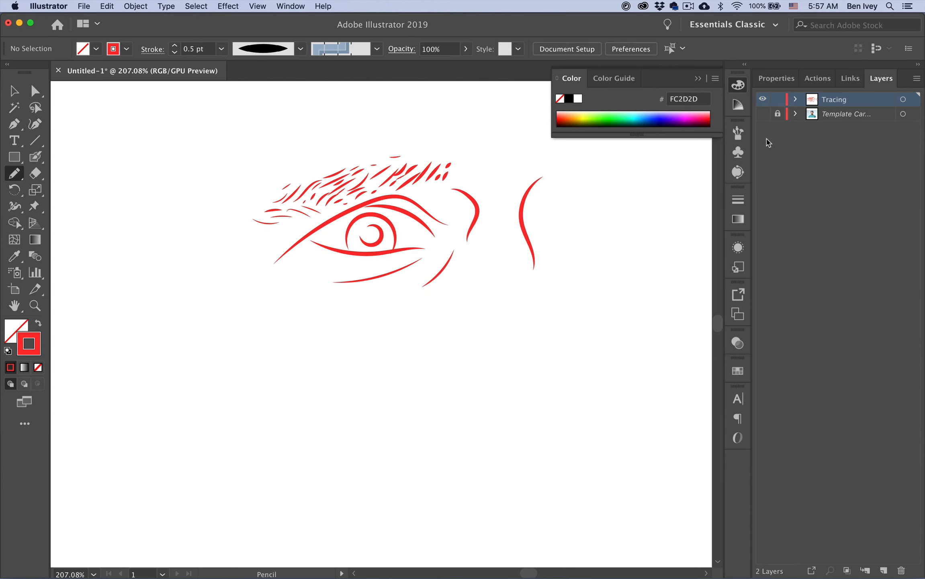
left_click(762, 113)
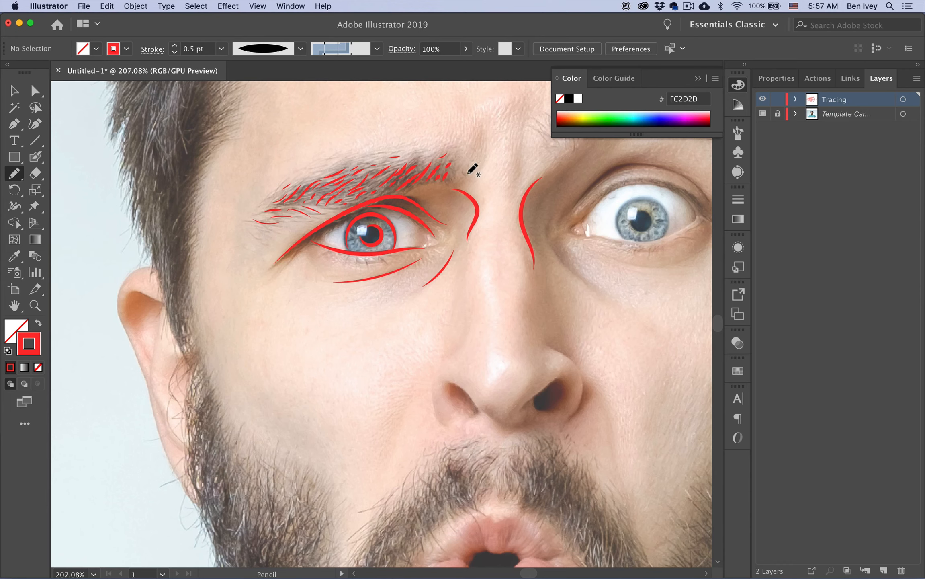
left_click_drag(470, 169, 483, 135)
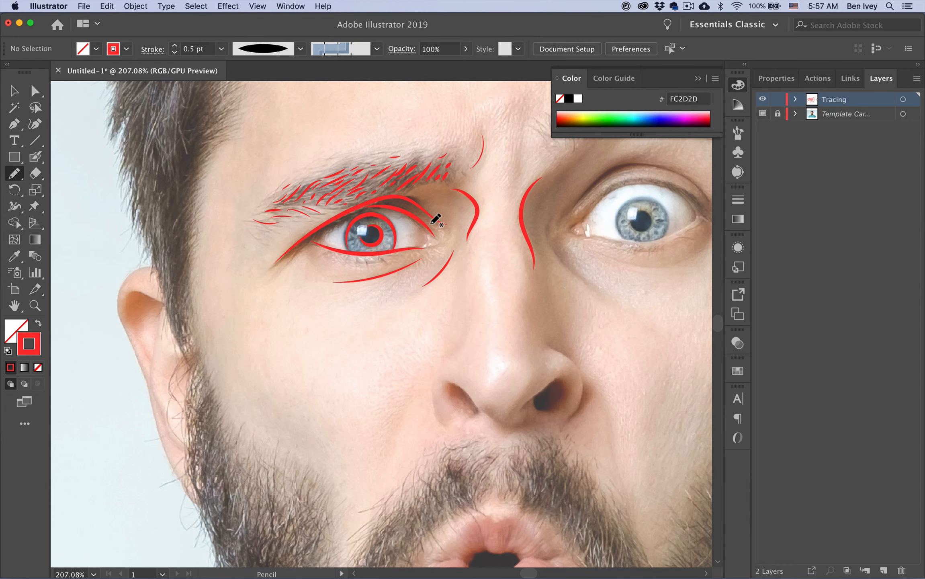
left_click(174, 46)
key("space")
At 2 pt stroke, trace the right eye's upper lid, lid crease and lower lid
mouse_move(477, 262)
left_mouse_down()
mouse_move(316, 282)
mouse_move(283, 315)
left_mouse_up()
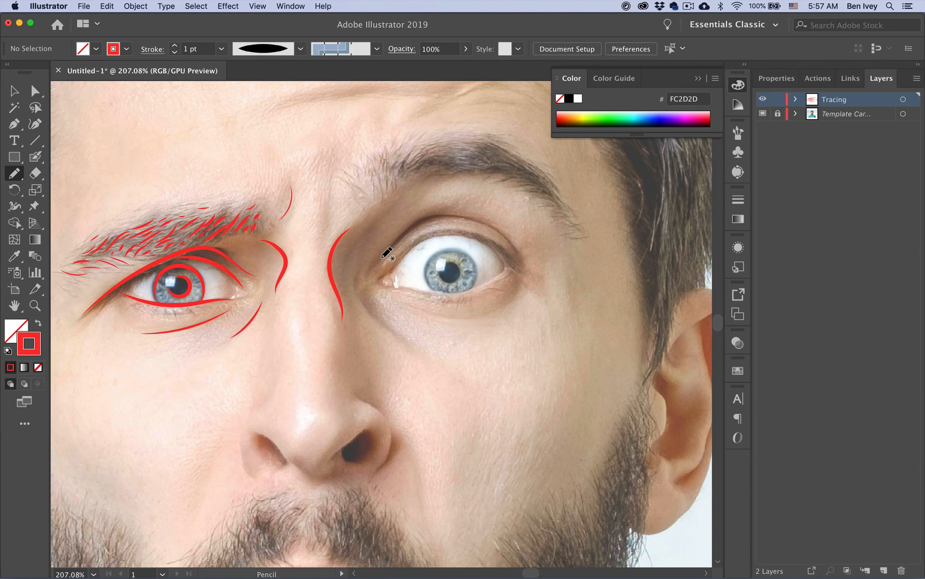
left_click(174, 46)
mouse_move(386, 254)
left_mouse_down()
mouse_move(424, 217)
mouse_move(457, 214)
mouse_move(518, 253)
left_mouse_up()
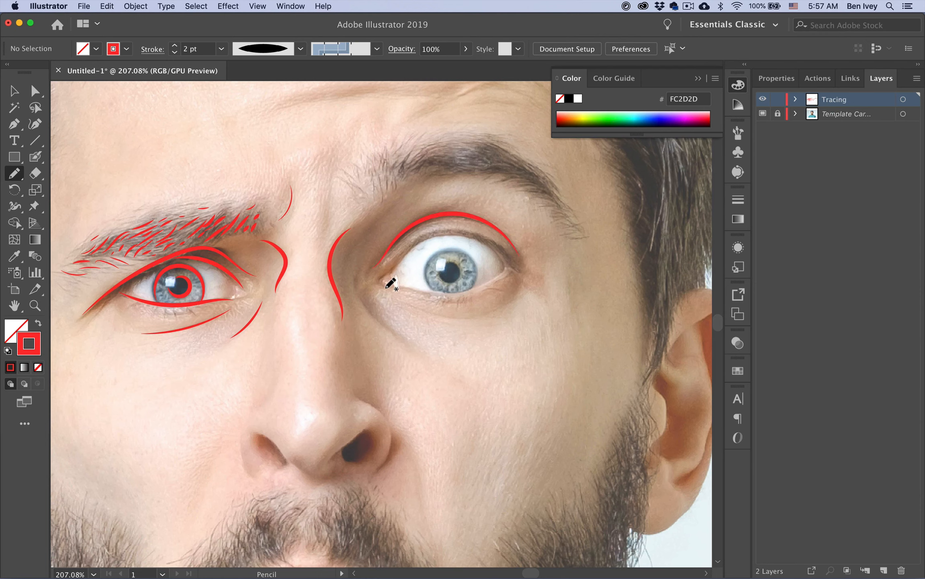
mouse_move(378, 282)
left_mouse_down()
mouse_move(431, 236)
mouse_move(465, 230)
mouse_move(498, 244)
mouse_move(516, 267)
left_mouse_up()
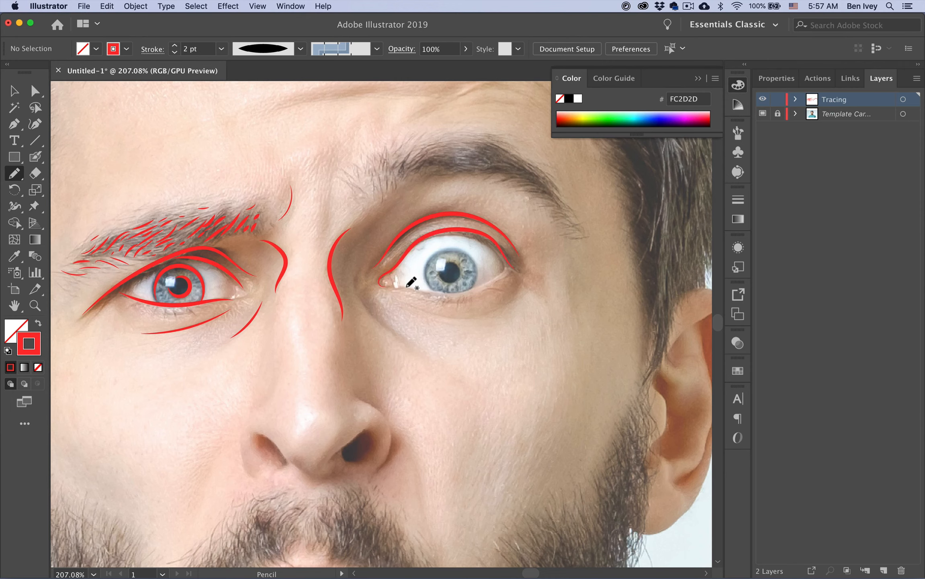
left_click_drag(425, 292, 505, 274)
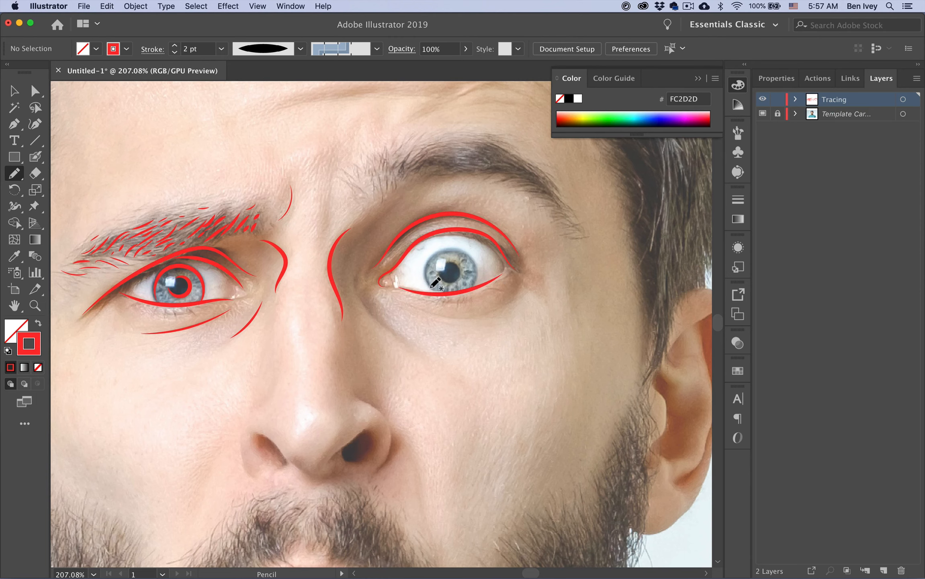
Draw the ring around the right iris, the inner corner and the under-eye curve, undoing misdrawn strokes
mouse_move(429, 281)
left_mouse_down()
mouse_move(433, 260)
mouse_move(456, 253)
left_mouse_up()
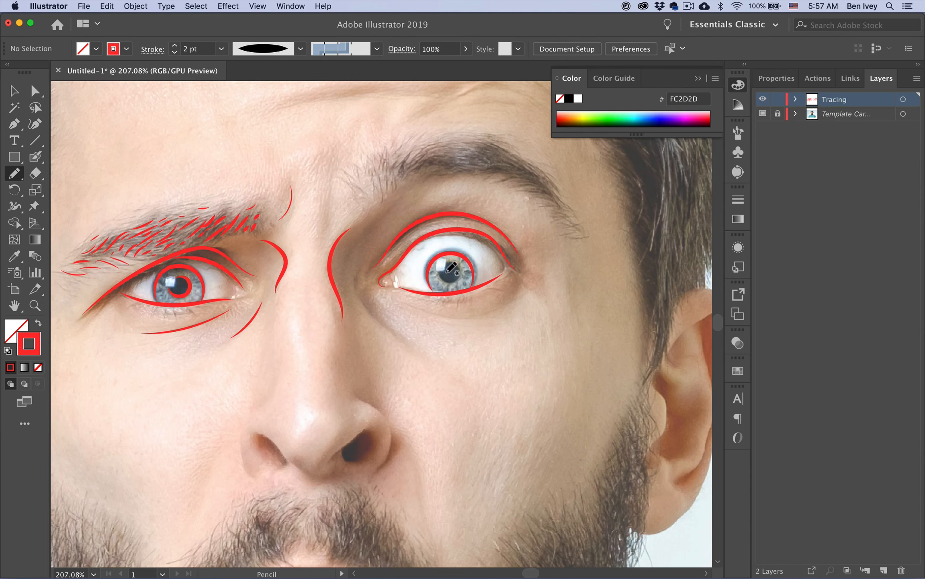
key("super+z")
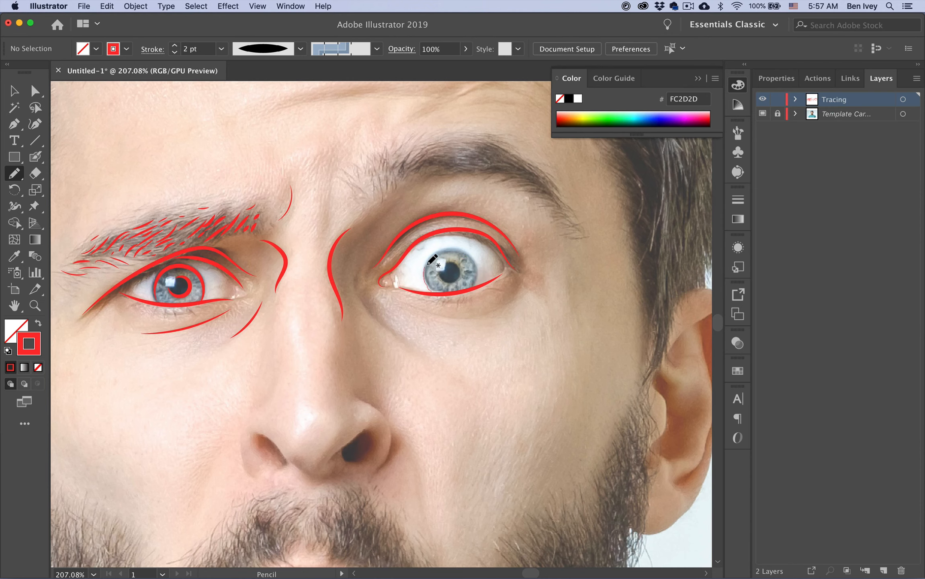
mouse_move(479, 277)
left_mouse_down()
mouse_move(445, 265)
mouse_move(458, 265)
mouse_move(456, 282)
mouse_move(440, 276)
mouse_move(460, 268)
left_mouse_up()
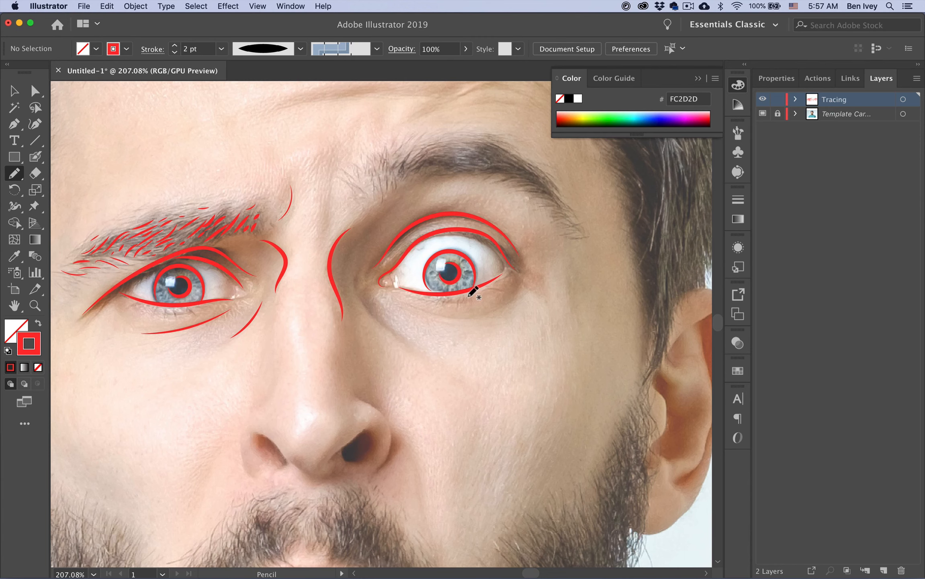
mouse_move(360, 271)
left_mouse_down()
mouse_move(367, 305)
mouse_move(419, 345)
left_mouse_up()
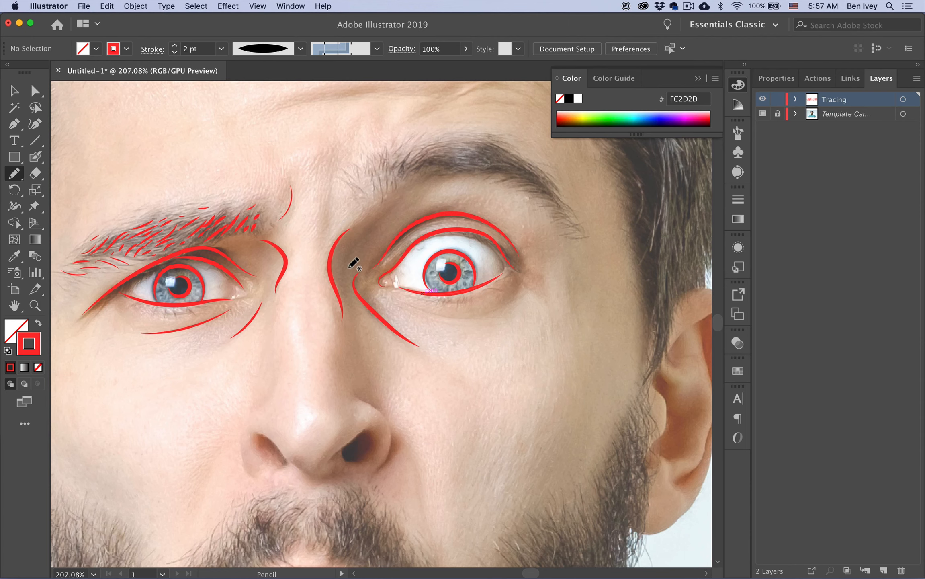
left_click_drag(345, 264, 364, 229)
key("super+z")
left_click_drag(499, 307, 511, 299)
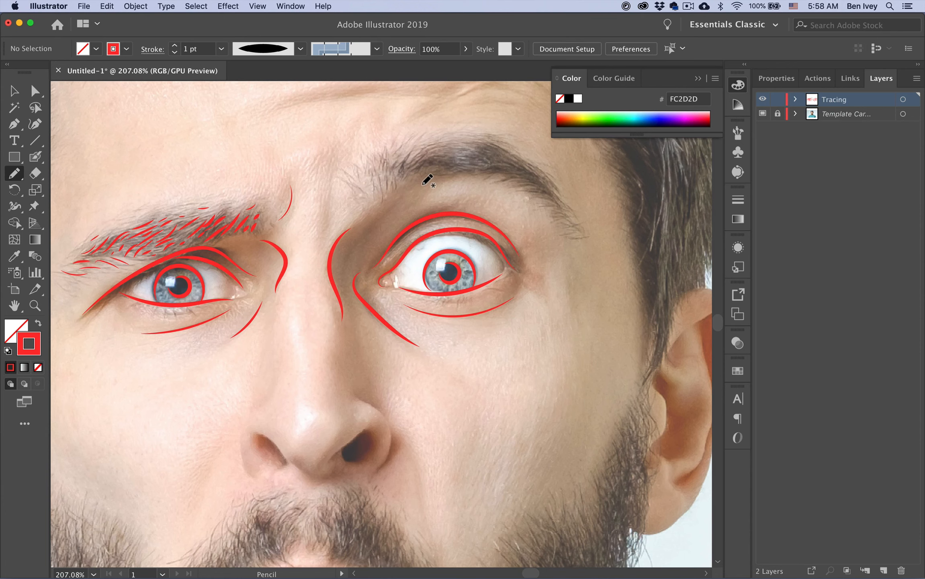
Draw short red hair strokes at the inner end of the right eyebrow
left_click_drag(365, 198, 370, 176)
left_click_drag(379, 180, 385, 198)
left_click_drag(374, 156, 381, 164)
left_click_drag(386, 162, 403, 178)
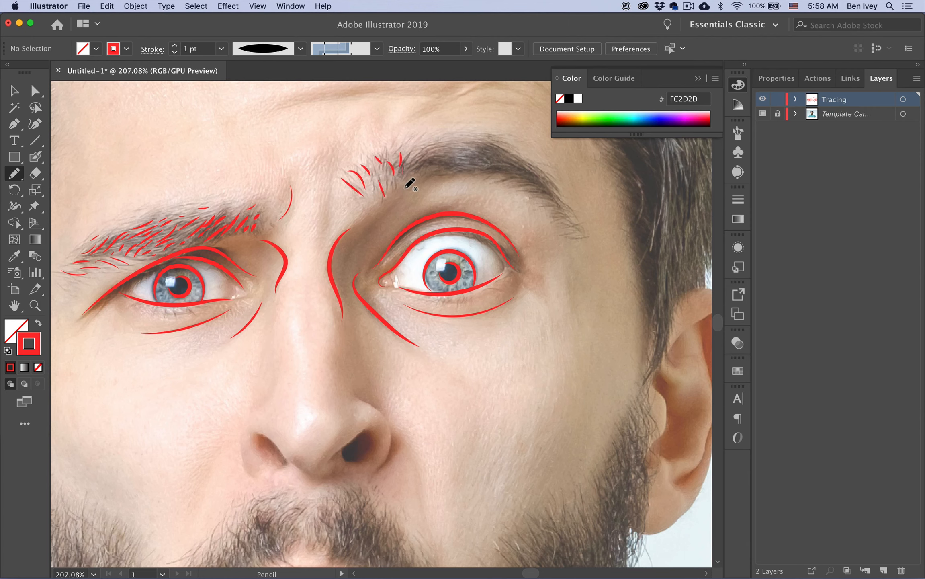
At 2 pt, add hair strokes along the right eyebrow out to its outer end
left_click(174, 46)
mouse_move(422, 150)
left_mouse_down()
mouse_move(412, 164)
mouse_move(466, 147)
mouse_move(477, 169)
mouse_move(527, 170)
left_mouse_up()
key("super+z")
mouse_move(465, 160)
left_mouse_down()
mouse_move(501, 155)
mouse_move(496, 163)
left_mouse_up()
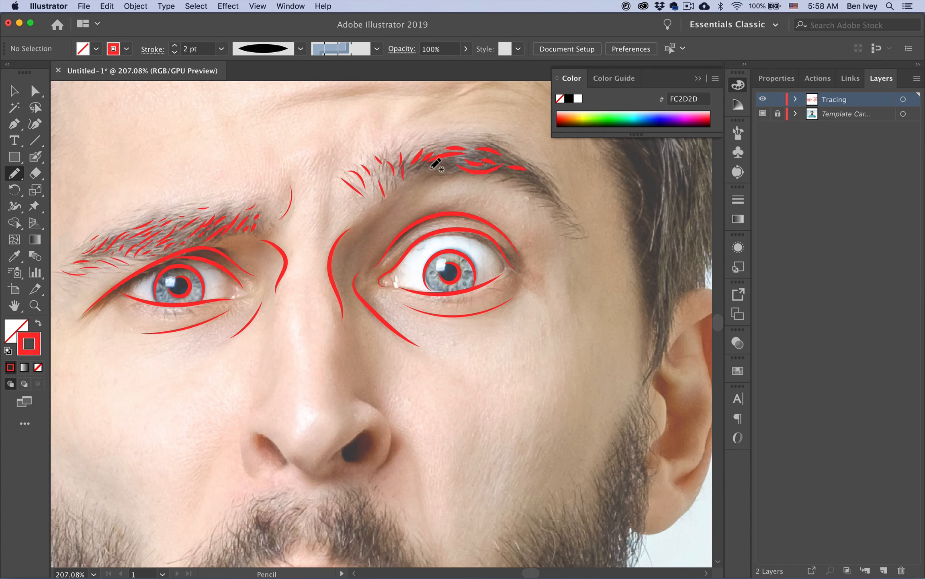
mouse_move(430, 166)
left_mouse_down()
mouse_move(422, 171)
mouse_move(450, 169)
left_mouse_up()
left_click_drag(520, 177, 551, 196)
Add thin 0.75 pt strokes along the eyebrow's edges, then hide the template photo
left_click(175, 53)
left_click(175, 53)
mouse_move(468, 143)
left_mouse_down()
mouse_move(497, 146)
mouse_move(568, 224)
left_mouse_up()
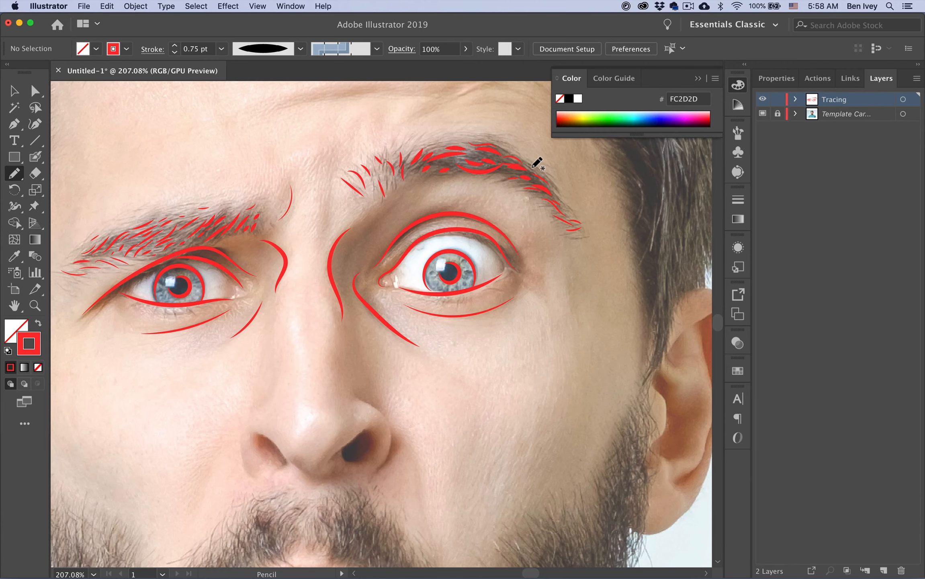
left_click(762, 114)
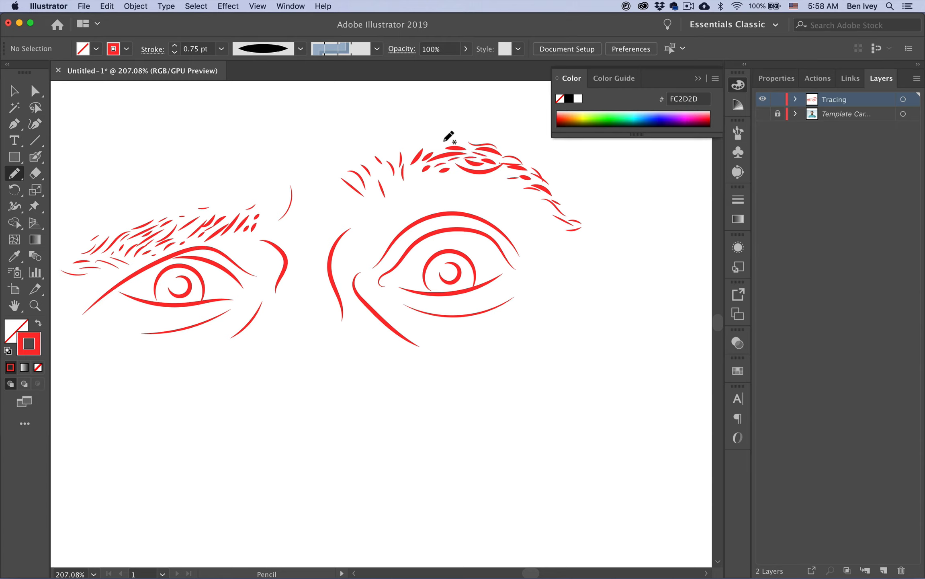
Set the strokes along the top of the right eyebrow to 1 pt, deselect, and show the Template layer again
left_click_drag(425, 124, 563, 211)
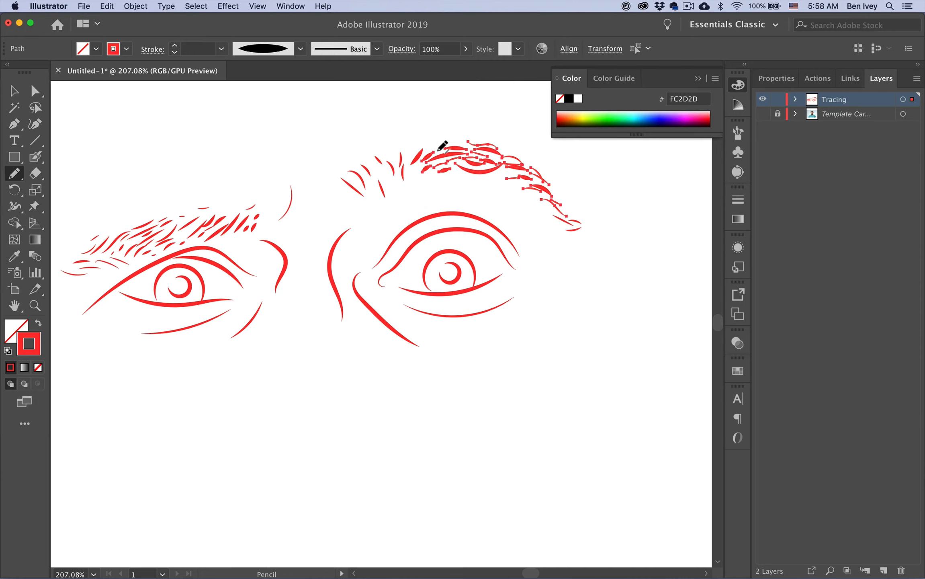
mouse_move(406, 115)
left_mouse_down()
mouse_move(430, 146)
mouse_move(557, 214)
left_mouse_up()
left_click(188, 50)
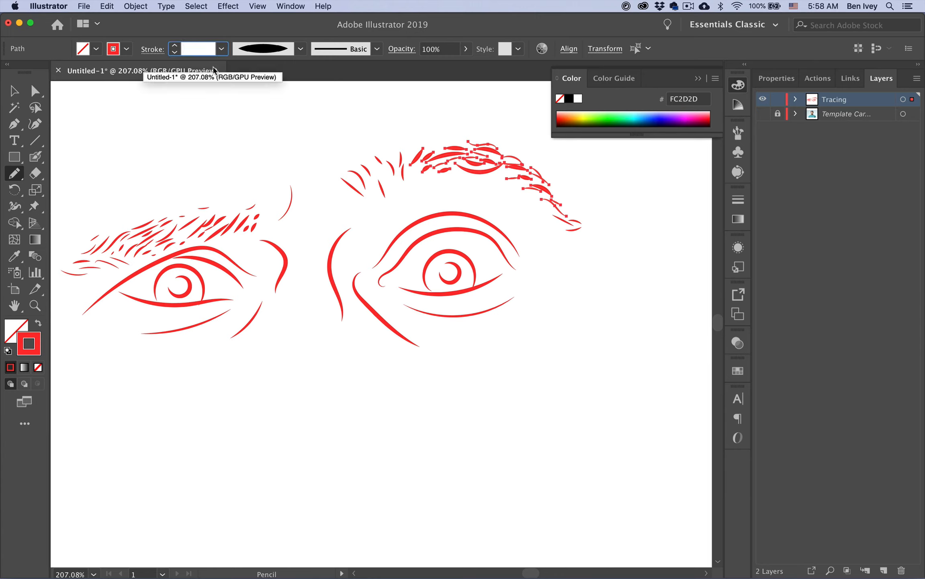
key("Return")
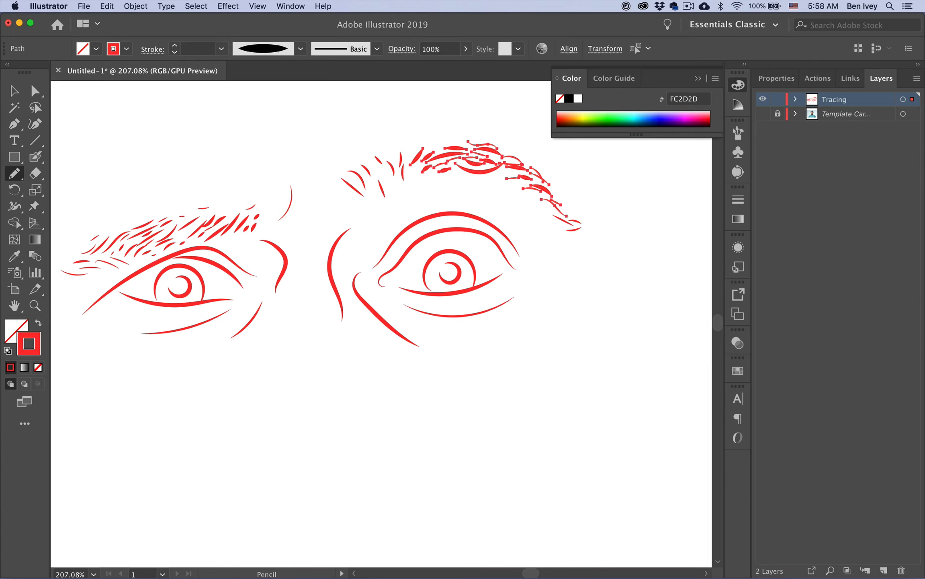
left_click(193, 48)
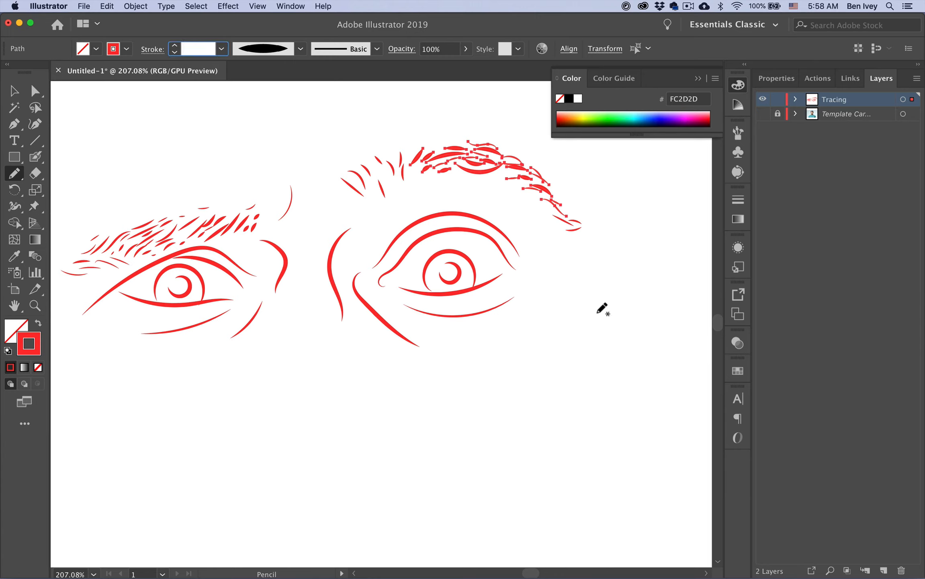
key("Return")
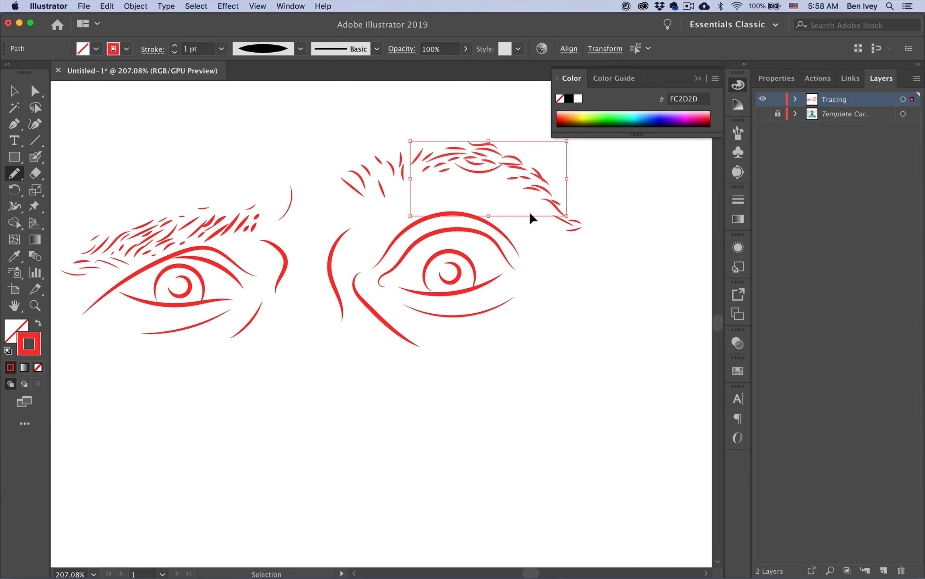
left_click(532, 213, "super")
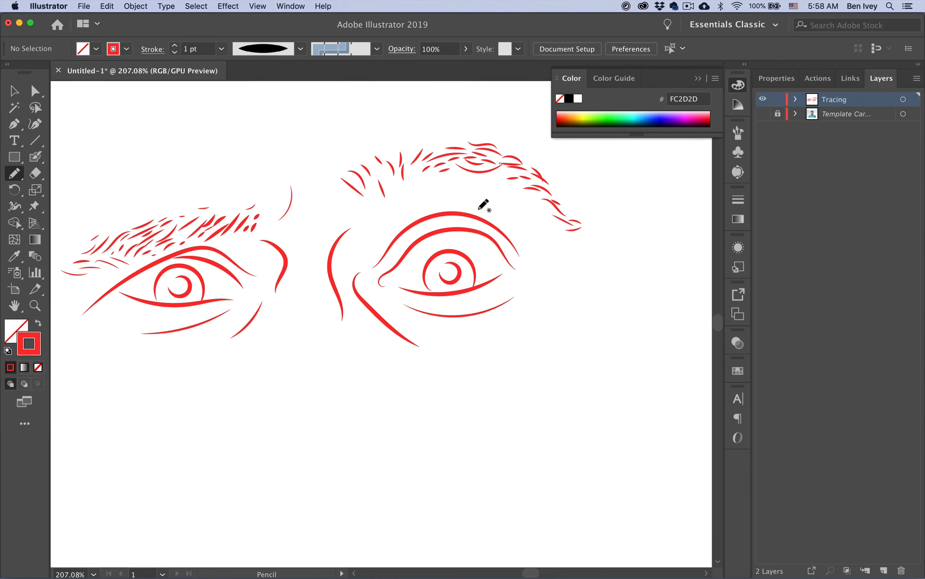
left_click(763, 115)
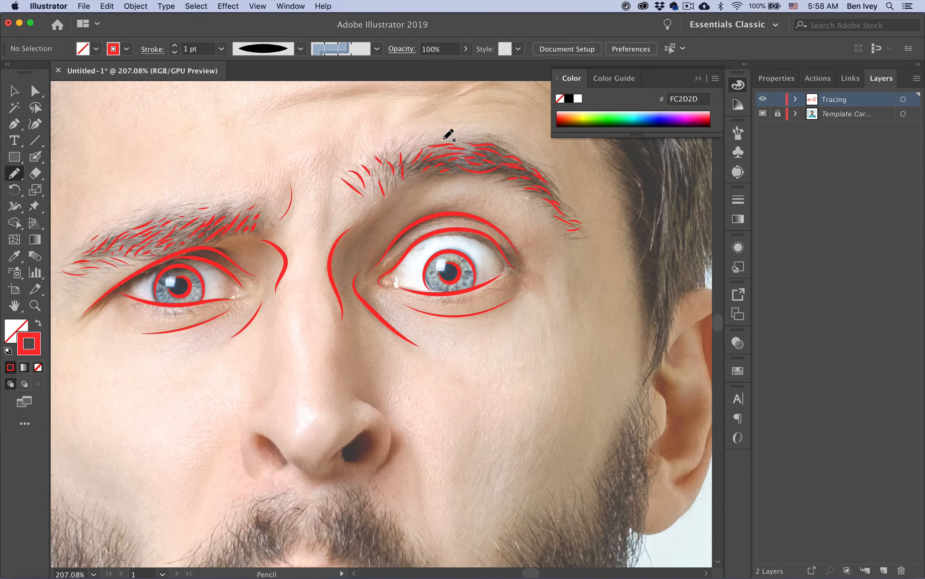
Add a stroke atop the right eyebrow, then trace both nostrils and the nose sides at 1 pt
left_click_drag(444, 139, 468, 138)
scroll(290, 265, "down", 5)
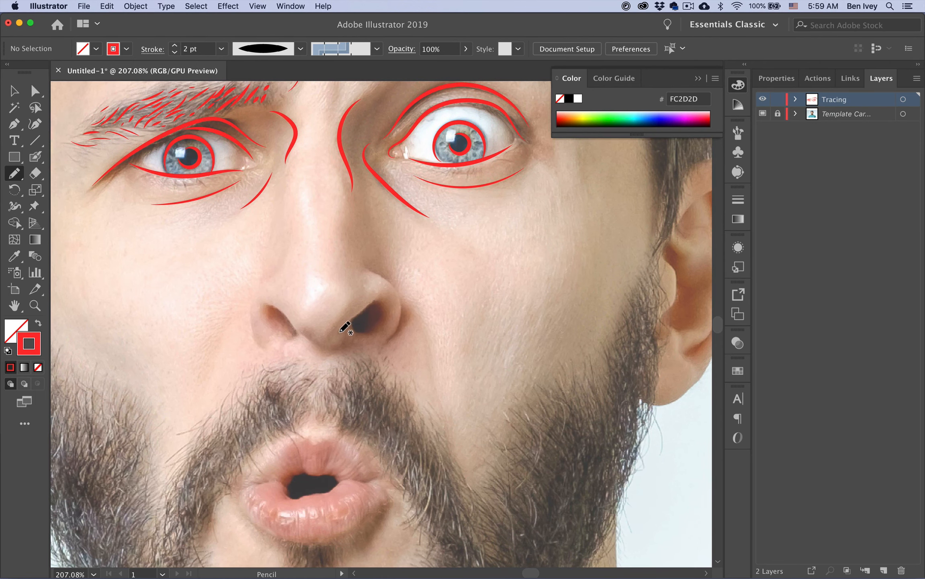
left_click_drag(340, 330, 353, 327)
mouse_move(299, 336)
left_mouse_down()
mouse_move(261, 310)
mouse_move(273, 331)
left_mouse_up()
left_click_drag(294, 336, 285, 344)
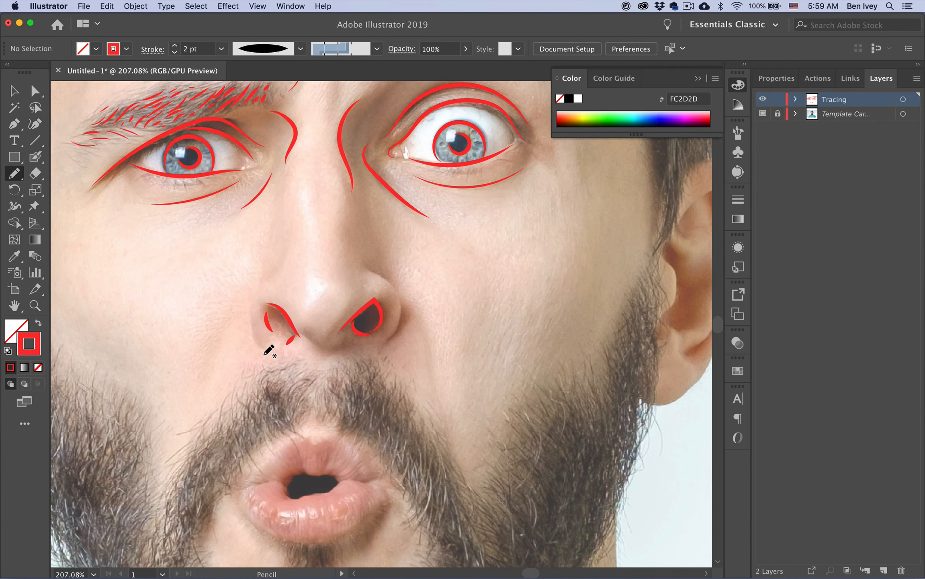
left_click(175, 53)
left_click(174, 53)
mouse_move(365, 264)
left_mouse_down()
mouse_move(400, 299)
mouse_move(387, 347)
left_mouse_up()
left_click_drag(254, 302, 260, 351)
scroll(386, 323, "down", 2)
left_click_drag(307, 316, 341, 323)
Trace the upper lip, mouth opening, lower lip and a short chin stroke, checking without the photo
key("super+shift+w")
key("super+shift+w")
scroll(291, 359, "down", 6)
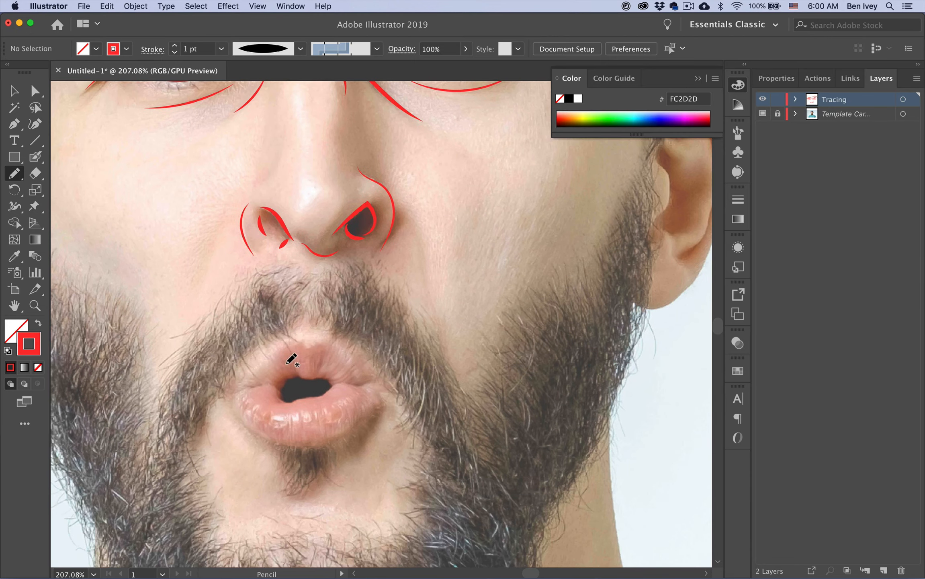
mouse_move(275, 355)
left_mouse_down()
mouse_move(325, 336)
mouse_move(371, 382)
mouse_move(234, 396)
left_mouse_up()
mouse_move(290, 353)
left_mouse_down()
mouse_move(295, 378)
mouse_move(318, 370)
left_mouse_up()
mouse_move(243, 413)
left_mouse_down()
mouse_move(277, 435)
mouse_move(381, 410)
left_mouse_up()
left_click_drag(354, 400, 364, 416)
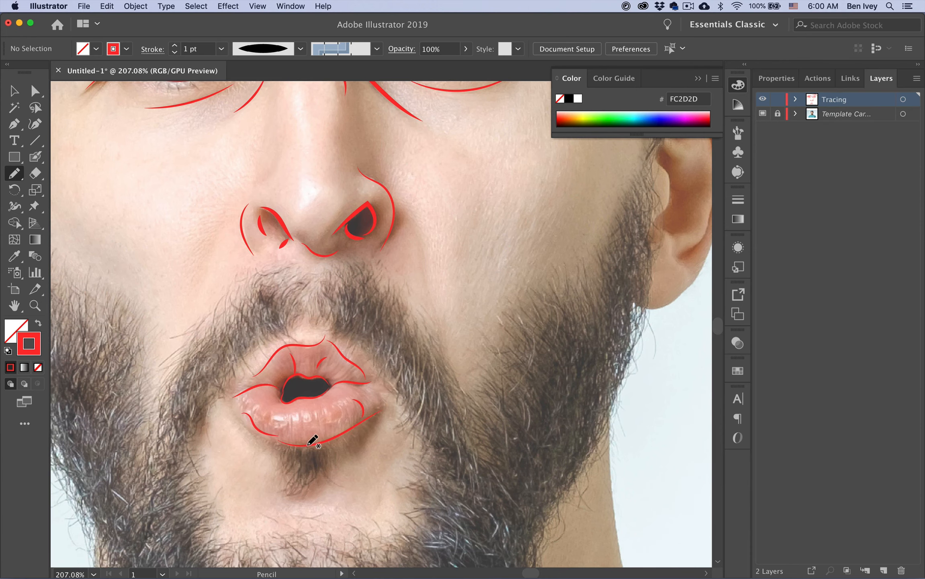
left_click_drag(302, 414, 302, 433)
left_click(762, 114)
left_click(763, 114)
Zoom out, draw the forehead wrinkle lines, and hide the template photo
key("super+minus")
key("super+minus")
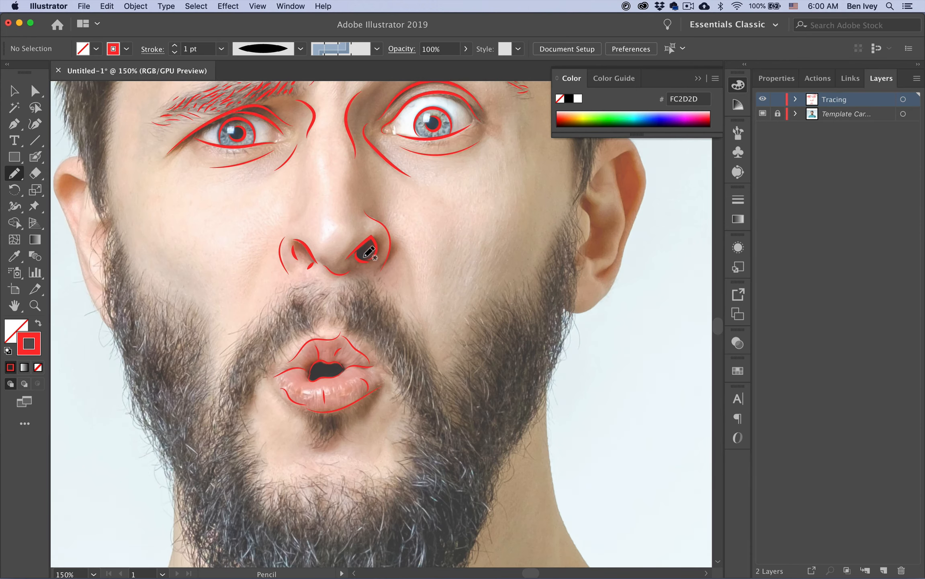
scroll(242, 335, "up", 5)
mouse_move(257, 180)
left_mouse_down()
mouse_move(398, 159)
mouse_move(438, 164)
mouse_move(470, 203)
left_mouse_up()
left_click(762, 114)
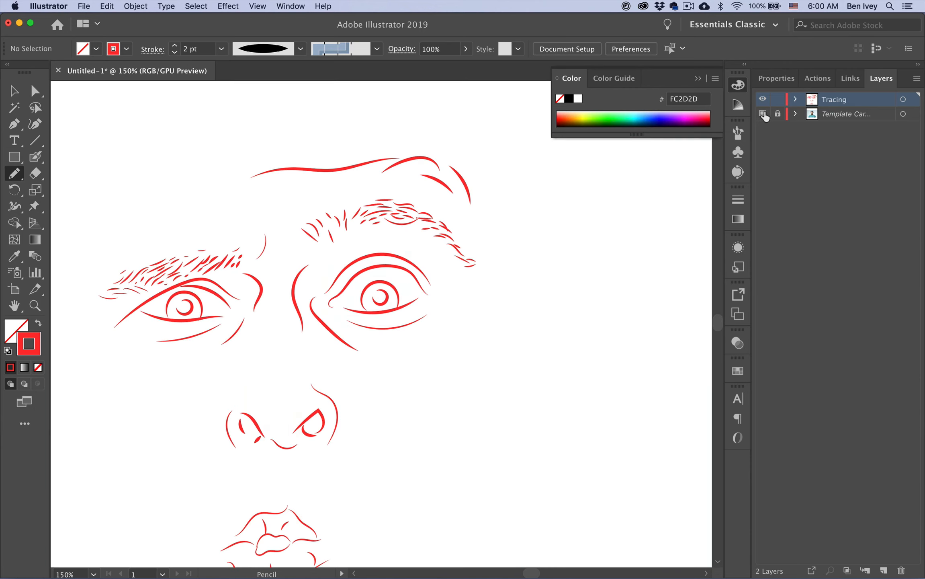
Trace the first ear's outer rim, inner curve and small detail strokes
left_click(762, 113)
scroll(397, 240, "up", 6)
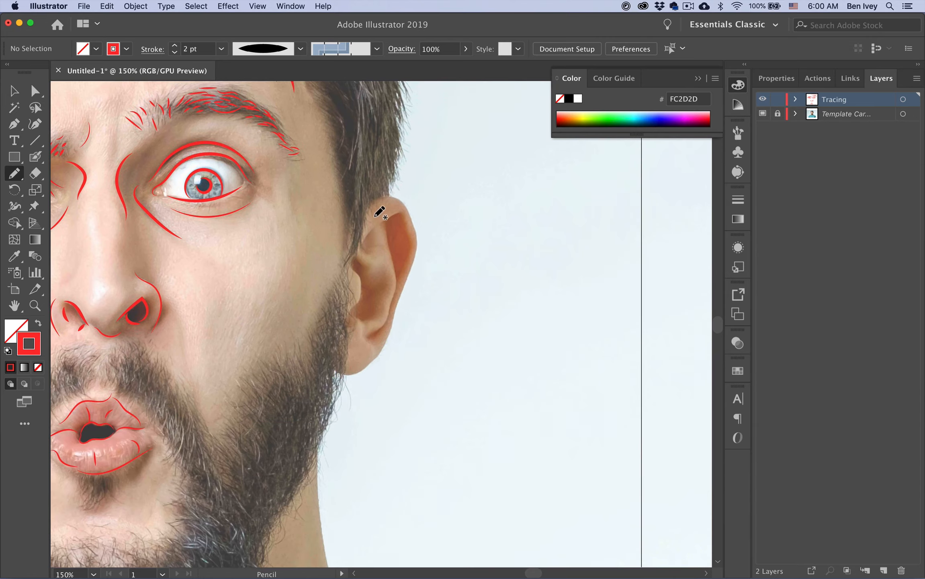
mouse_move(365, 239)
left_mouse_down()
mouse_move(388, 220)
mouse_move(401, 279)
left_mouse_up()
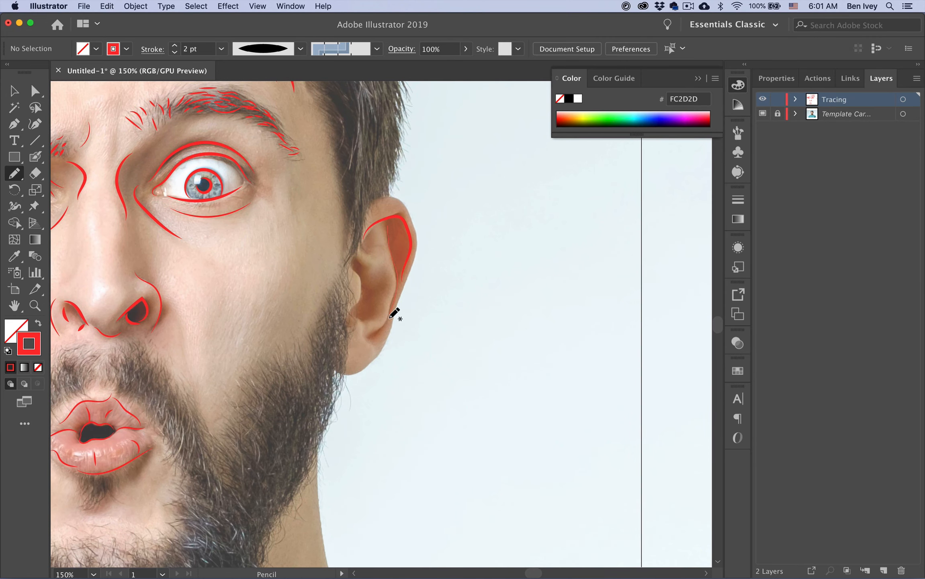
left_click_drag(390, 319, 366, 344)
left_click_drag(366, 322, 380, 313)
mouse_move(353, 262)
left_mouse_down()
mouse_move(345, 320)
mouse_move(363, 271)
left_mouse_up()
left_click_drag(365, 252, 378, 250)
mouse_move(381, 200)
left_mouse_down()
mouse_move(418, 236)
mouse_move(382, 349)
mouse_move(325, 368)
left_mouse_up()
left_click(763, 113)
left_click(762, 114)
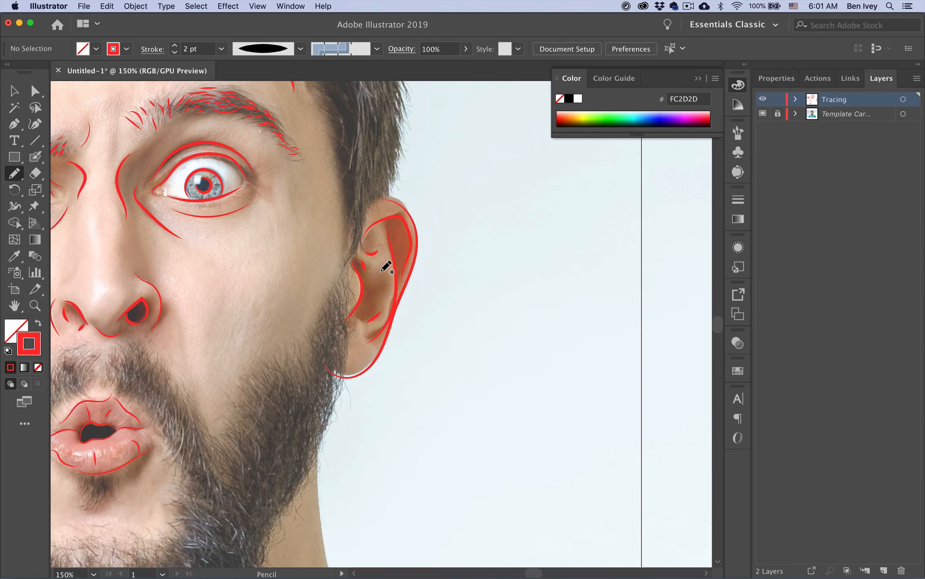
Trace the other ear's inner curve and detail strokes
scroll(250, 232, "left", 15)
mouse_move(259, 189)
left_mouse_down()
mouse_move(257, 266)
mouse_move(294, 355)
left_mouse_up()
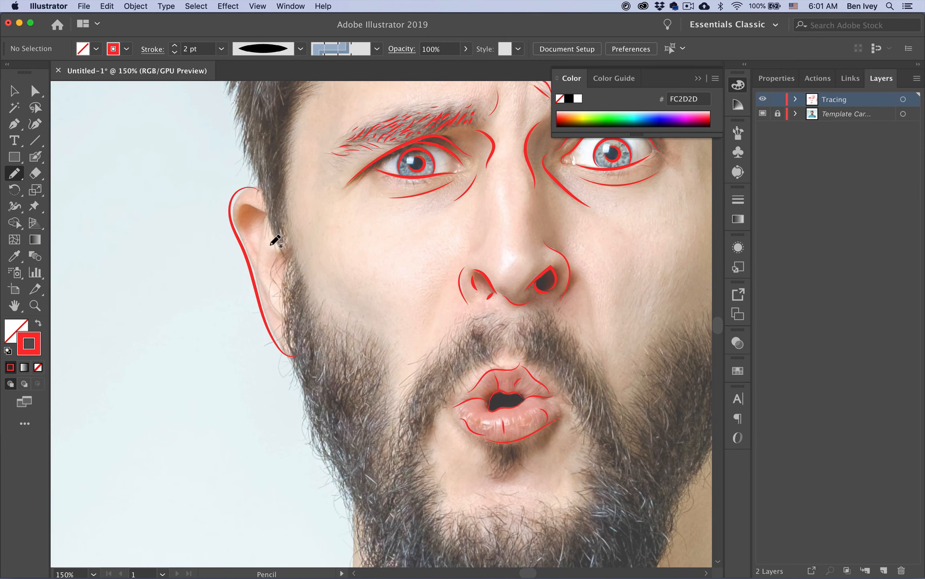
left_click_drag(254, 259, 254, 258)
left_click_drag(267, 226, 277, 315)
left_click_drag(281, 253, 274, 281)
left_click_drag(414, 313, 342, 272)
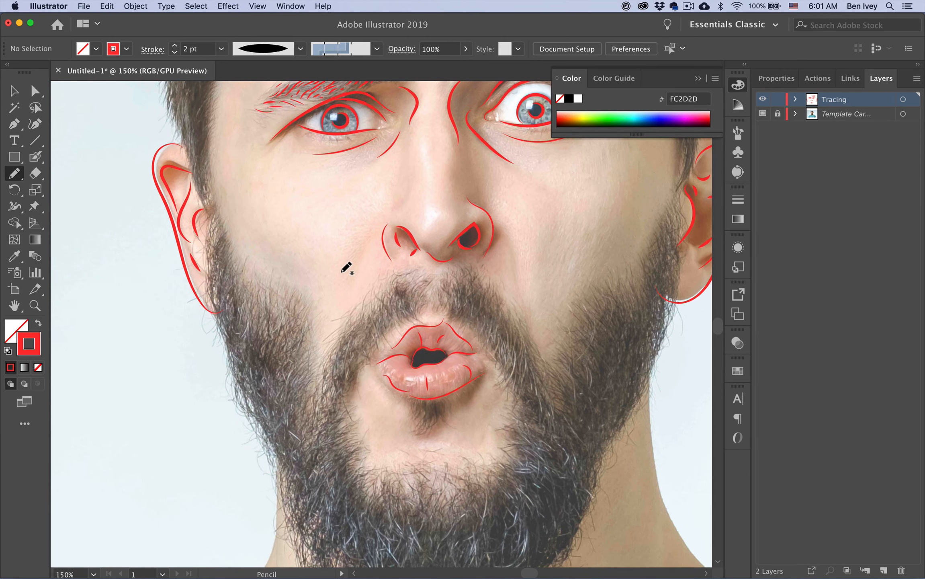
mouse_move(263, 299)
left_mouse_down()
mouse_move(247, 217)
mouse_move(225, 281)
mouse_move(248, 301)
left_mouse_up()
Draw a stroke along the beard edge, then fit the whole artboard in the window with Cmd+0
left_click_drag(312, 250, 290, 273)
left_click(763, 114)
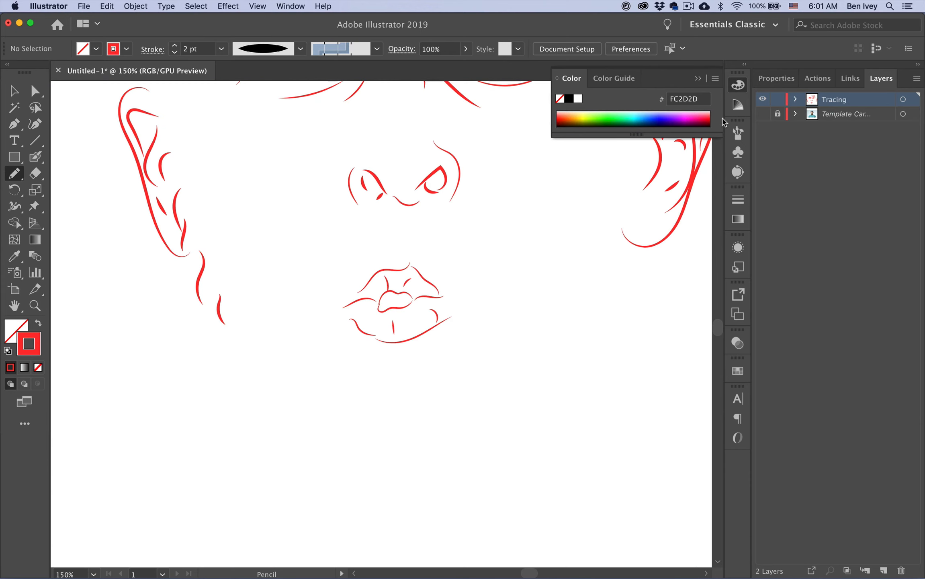
key("super+0")
left_click(763, 114)
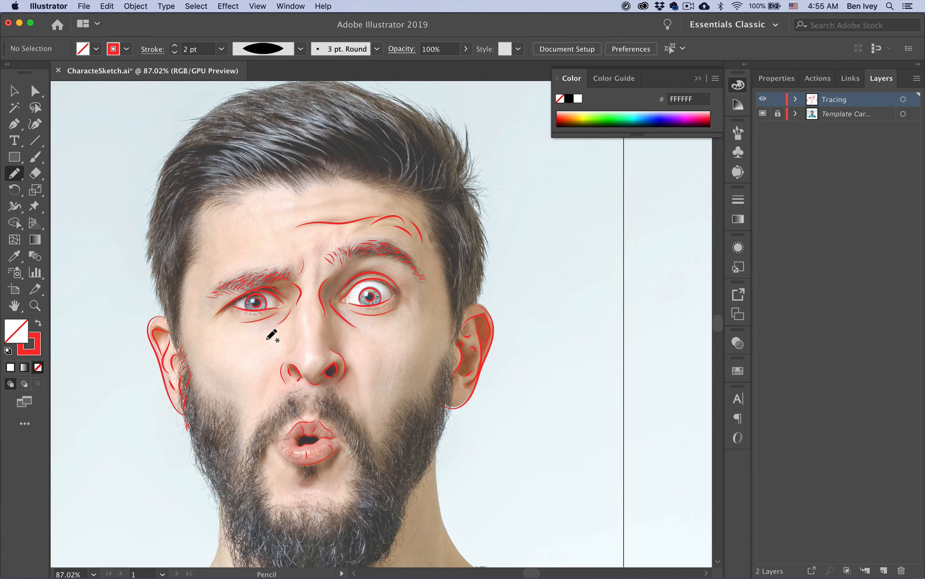
Zoom to about 132% and trace the left temple hairline down along the sideburn
scroll(273, 381, "down", 1)
scroll(273, 381, "up", 4)
scroll(273, 381, "left", 4)
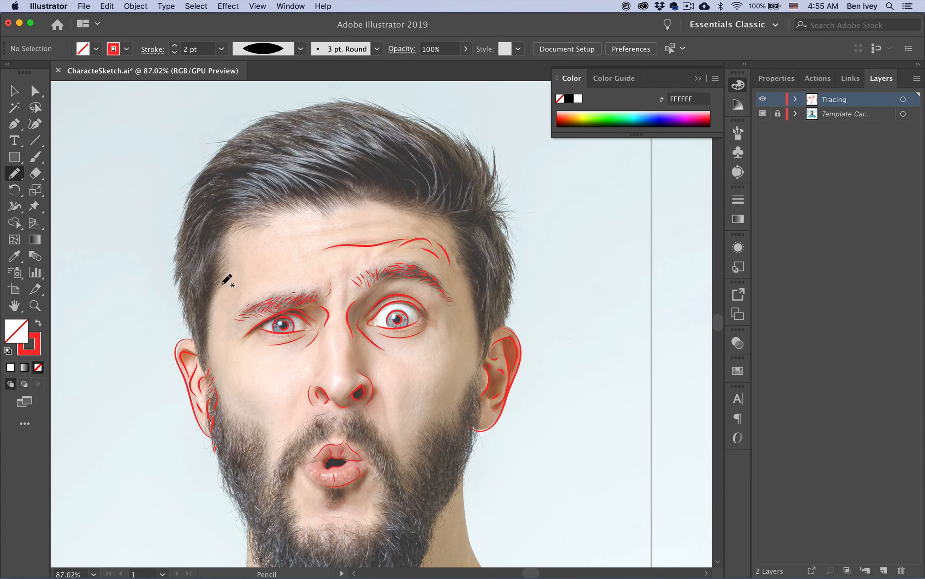
scroll(223, 271, "up", 5)
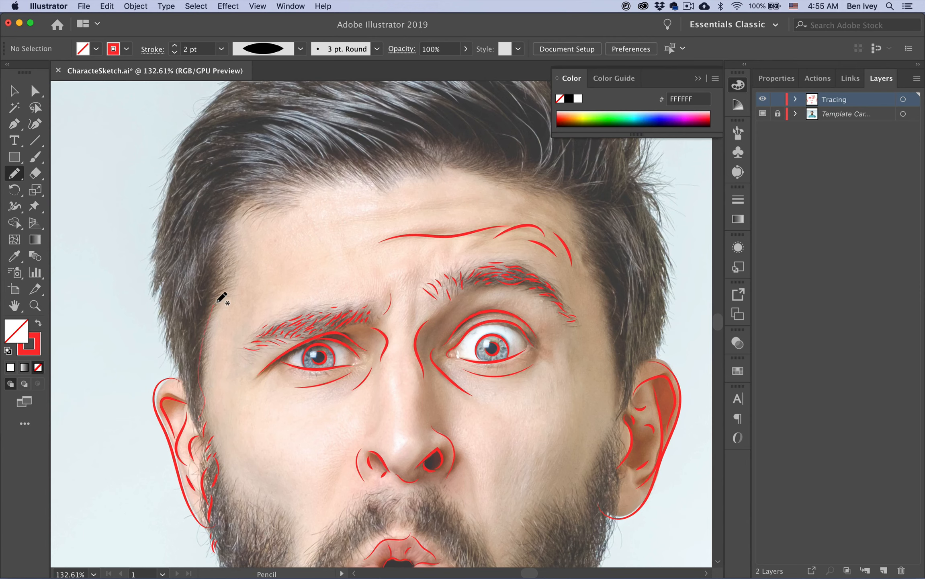
mouse_move(217, 302)
left_mouse_down()
mouse_move(229, 287)
mouse_move(208, 269)
mouse_move(189, 323)
mouse_move(193, 416)
left_mouse_up()
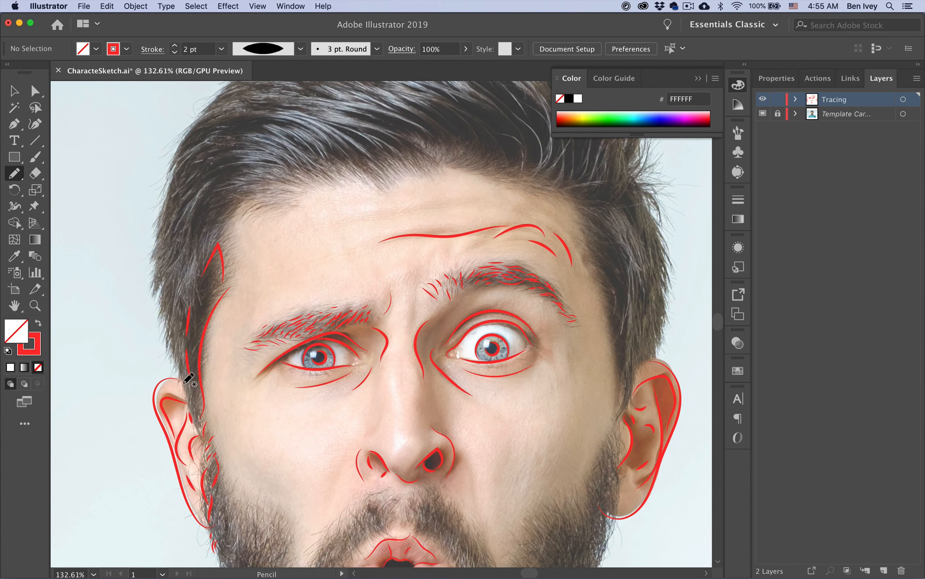
key("super")
Thin the hairline path to 1 pt and draw hair strands down the left side and along the hairline
left_click(197, 350, "super")
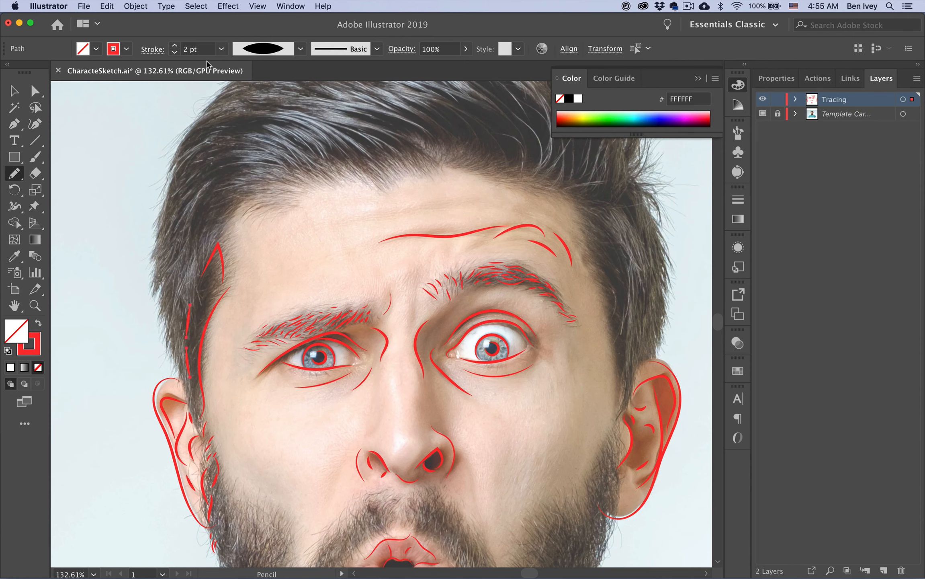
left_click(174, 53)
mouse_move(191, 411)
left_mouse_down()
mouse_move(158, 259)
mouse_move(174, 176)
left_mouse_up()
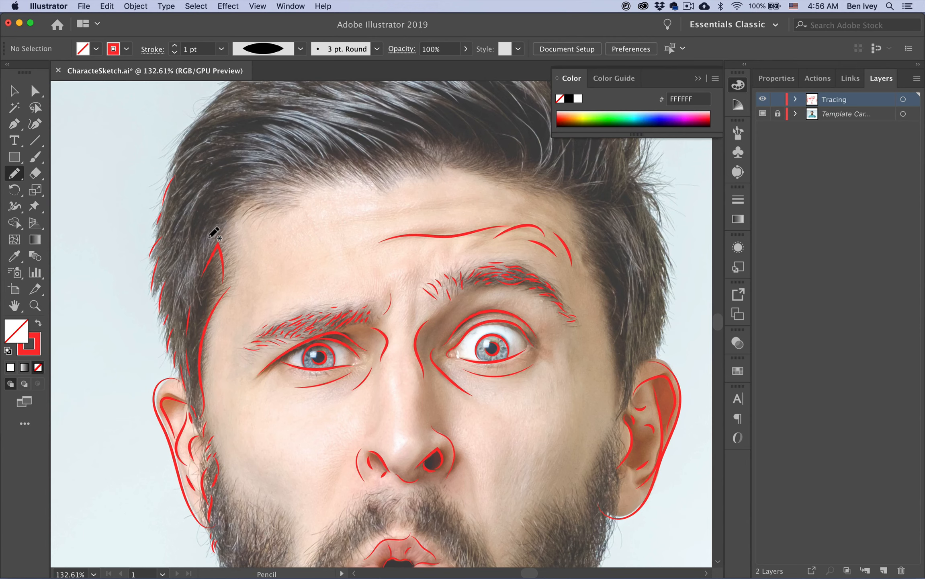
mouse_move(209, 238)
left_mouse_down()
mouse_move(237, 200)
mouse_move(215, 204)
mouse_move(240, 174)
mouse_move(232, 171)
mouse_move(178, 286)
left_mouse_up()
left_click_drag(204, 185, 177, 224)
mouse_move(194, 178)
left_mouse_down()
mouse_move(237, 153)
mouse_move(265, 161)
left_mouse_up()
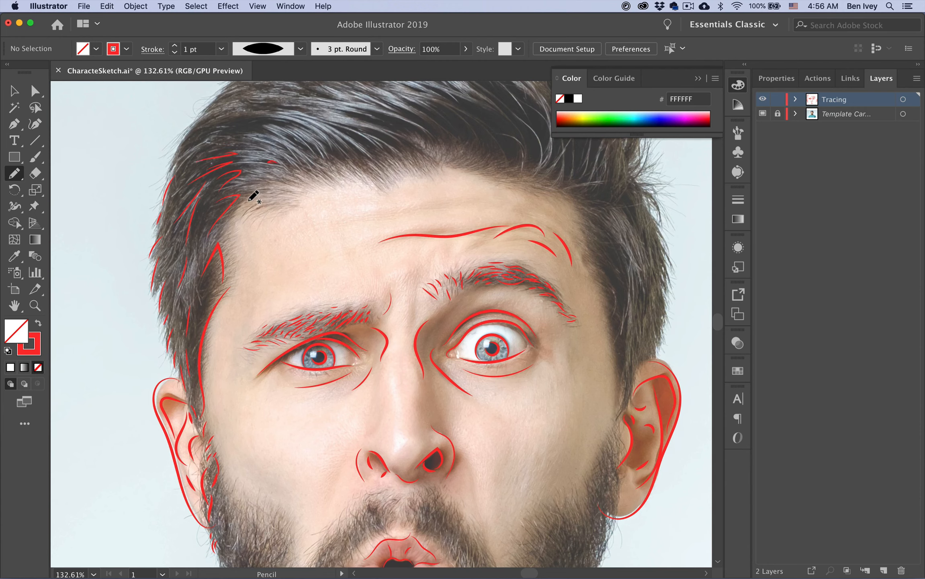
left_click_drag(282, 188, 311, 186)
left_click_drag(327, 160, 349, 177)
left_click(763, 114)
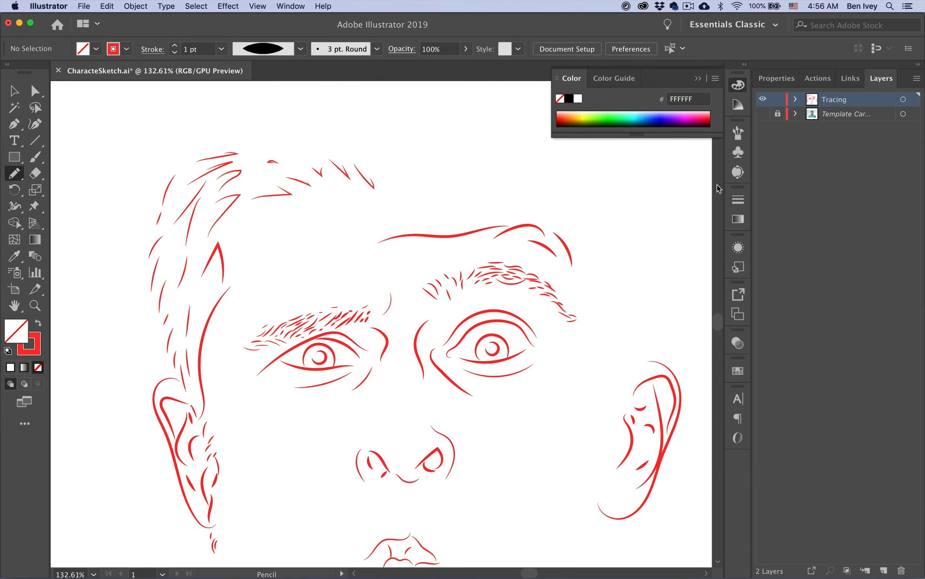
left_click(765, 115)
Draw hair strands sweeping up into tapered locks at the front, checking them without the photo
mouse_move(169, 167)
left_mouse_down()
mouse_move(261, 121)
mouse_move(207, 135)
left_mouse_up()
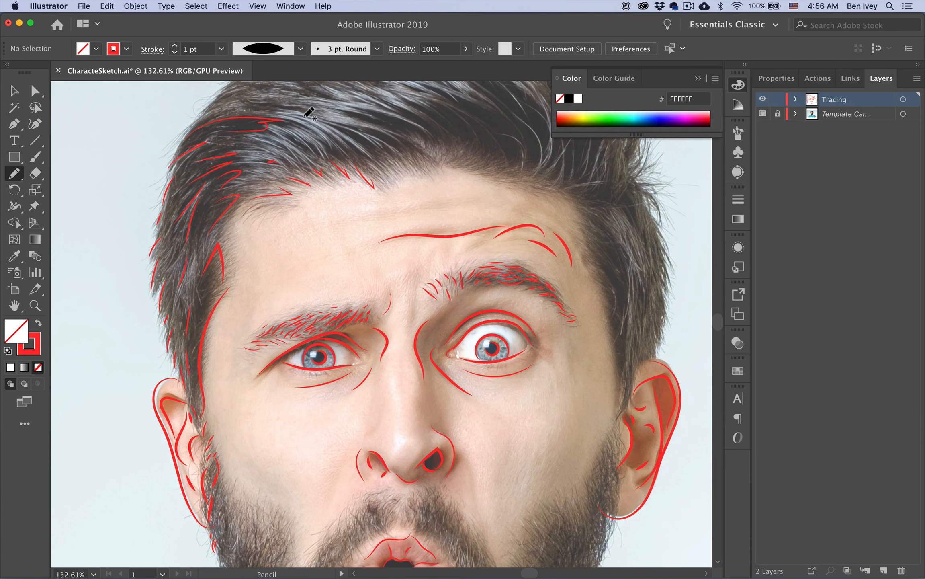
mouse_move(295, 134)
left_mouse_down()
mouse_move(315, 151)
mouse_move(326, 133)
mouse_move(342, 150)
mouse_move(348, 134)
mouse_move(385, 171)
mouse_move(419, 160)
left_mouse_up()
left_click_drag(368, 123, 395, 140)
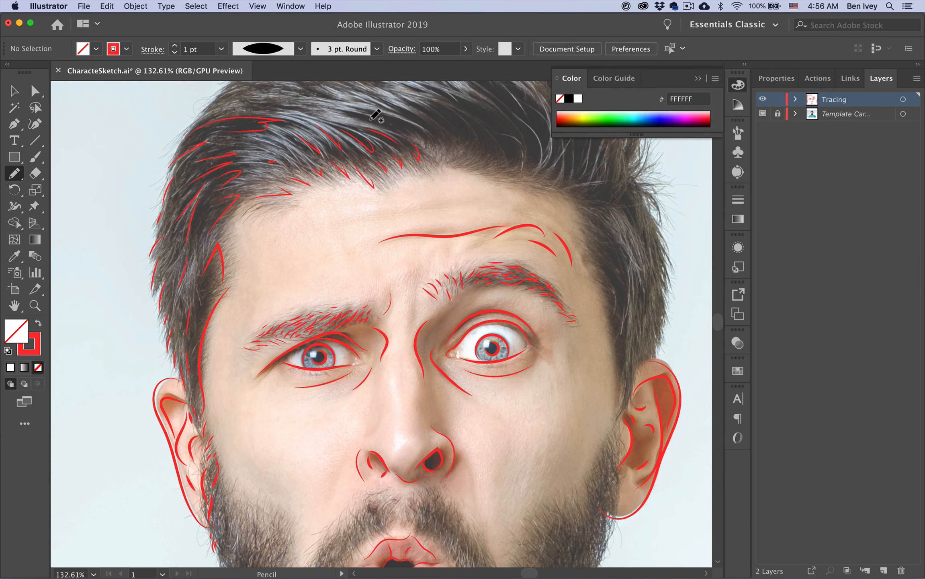
left_click(762, 113)
scroll(378, 180, "down", 3)
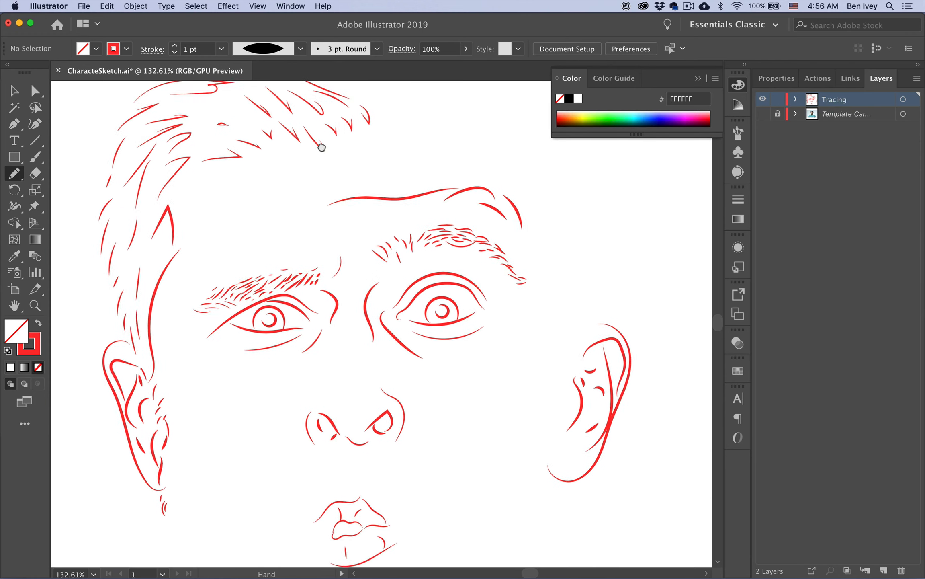
scroll(335, 192, "up", 5)
left_click(763, 114)
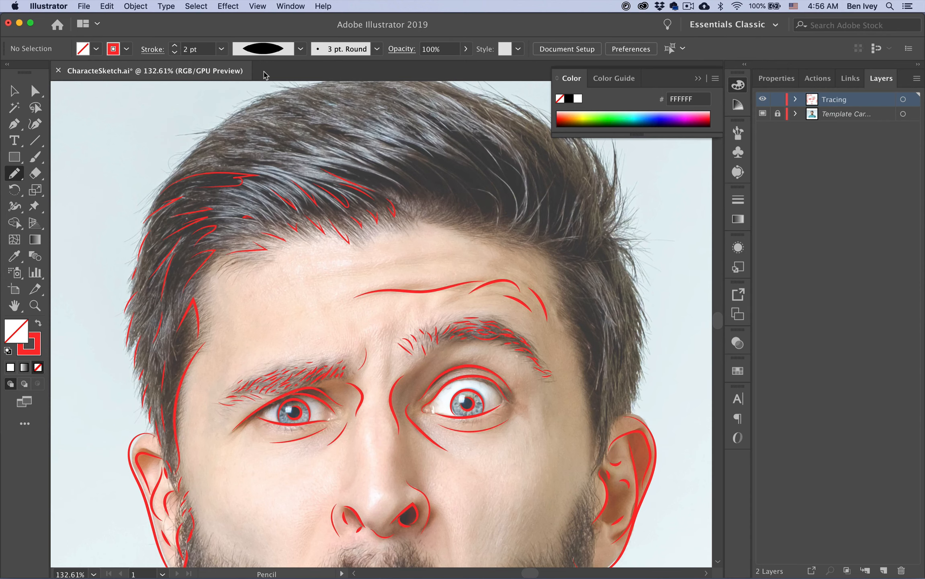
Draw long curving and tapered strands across the crown and toward the right of the hair
left_click_drag(350, 171, 402, 193)
left_click_drag(365, 162, 419, 196)
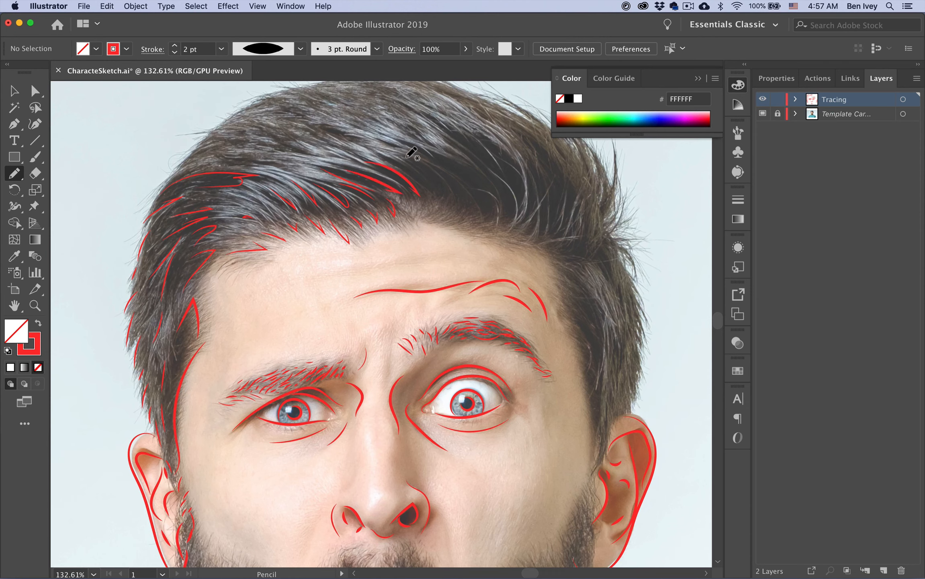
mouse_move(407, 153)
left_mouse_down()
mouse_move(453, 194)
mouse_move(454, 223)
mouse_move(439, 190)
left_mouse_up()
mouse_move(438, 156)
left_mouse_down()
mouse_move(483, 191)
mouse_move(487, 227)
left_mouse_up()
left_click_drag(460, 186, 473, 228)
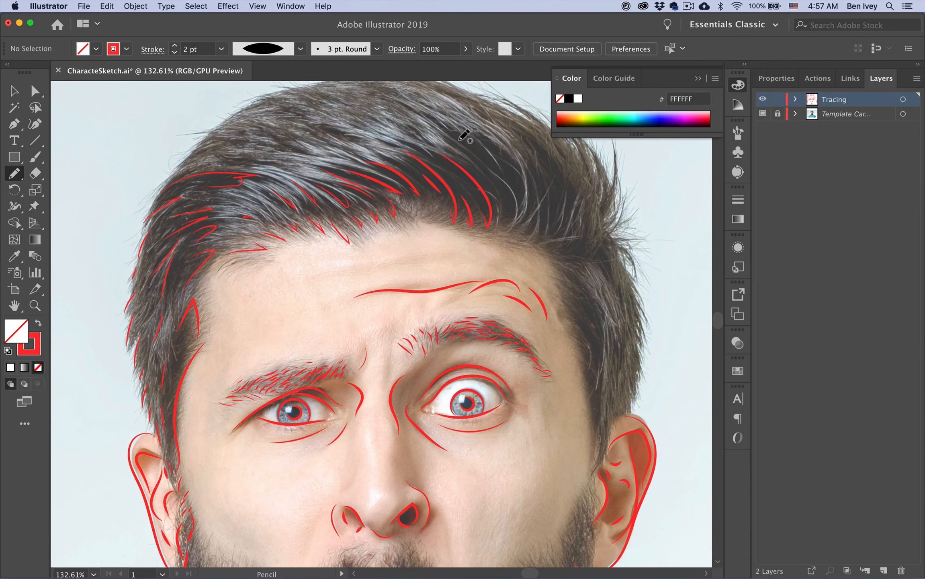
mouse_move(459, 140)
left_mouse_down()
mouse_move(498, 179)
mouse_move(508, 214)
mouse_move(499, 219)
left_mouse_up()
mouse_move(467, 154)
left_mouse_down()
mouse_move(491, 191)
mouse_move(487, 183)
left_mouse_up()
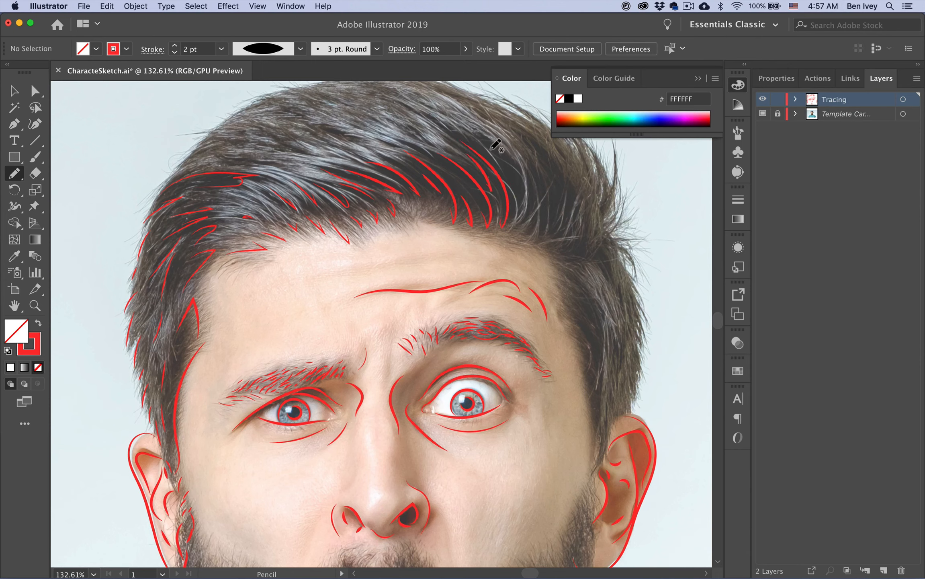
mouse_move(483, 135)
left_mouse_down()
mouse_move(508, 154)
mouse_move(519, 211)
left_mouse_up()
mouse_move(532, 159)
left_mouse_down()
mouse_move(546, 194)
mouse_move(540, 240)
left_mouse_up()
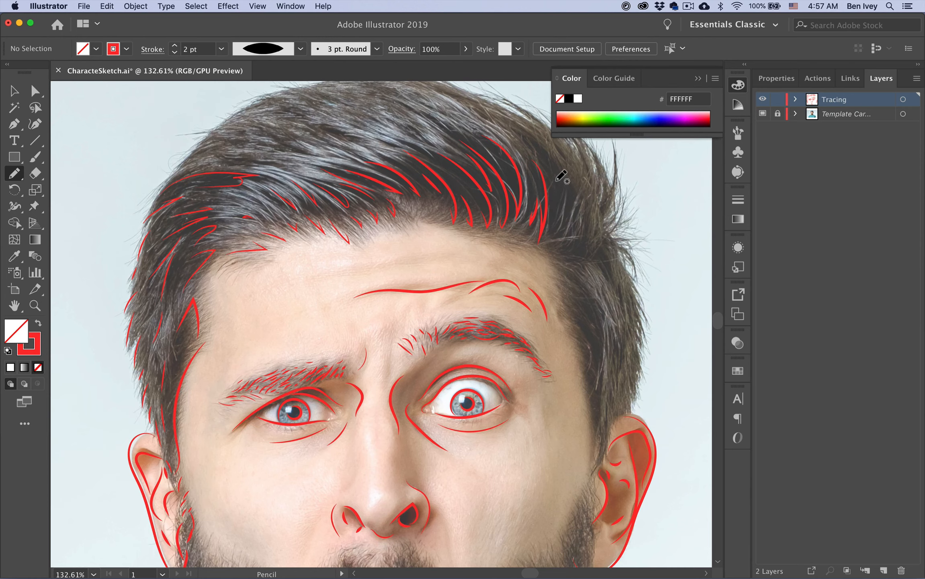
left_click_drag(562, 175, 556, 232)
left_click(763, 114)
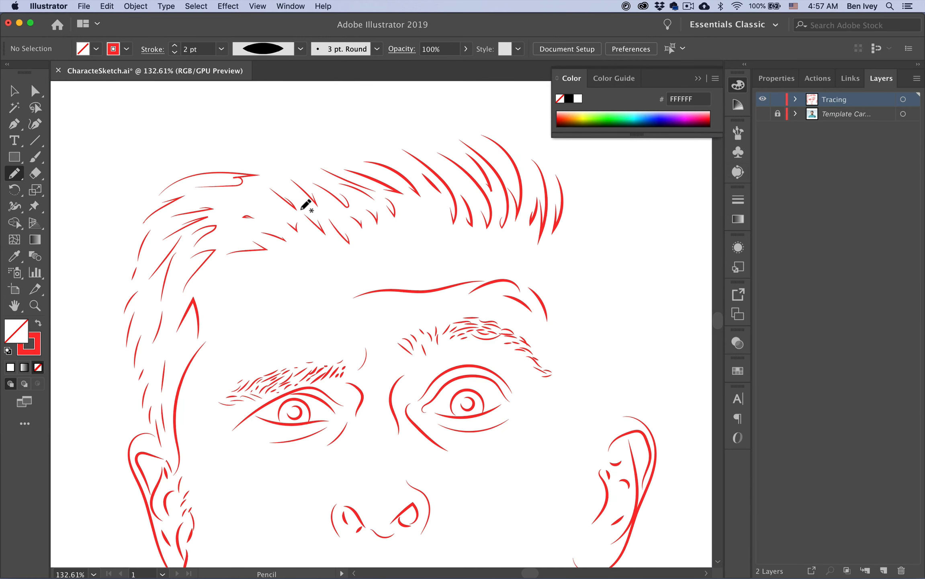
left_click(762, 114)
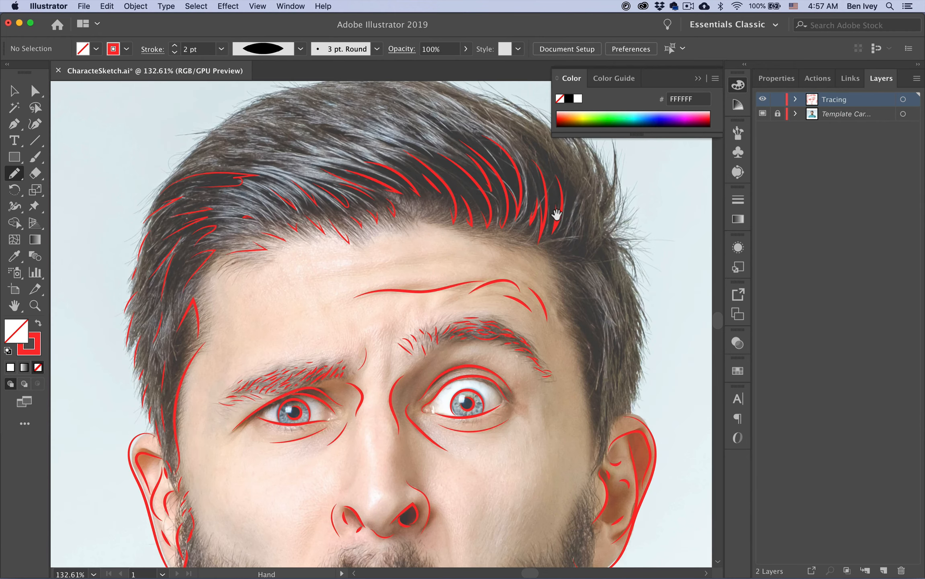
Trace strands down the temple, along the cheek, beside the ear and up the right hair edge
left_click_drag(554, 213, 481, 196)
mouse_move(476, 251)
left_mouse_down()
mouse_move(509, 297)
mouse_move(509, 358)
left_mouse_up()
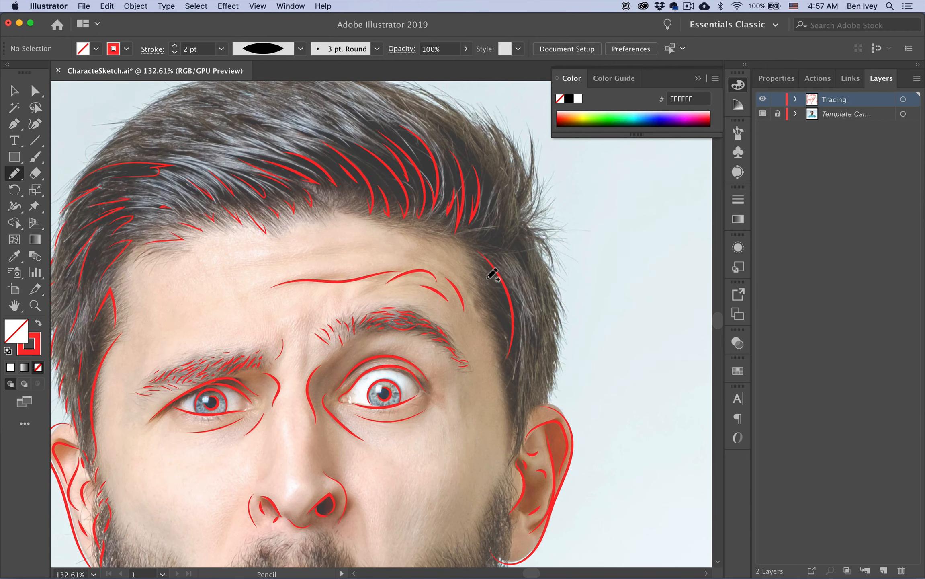
mouse_move(477, 263)
left_mouse_down()
mouse_move(499, 310)
mouse_move(509, 439)
left_mouse_up()
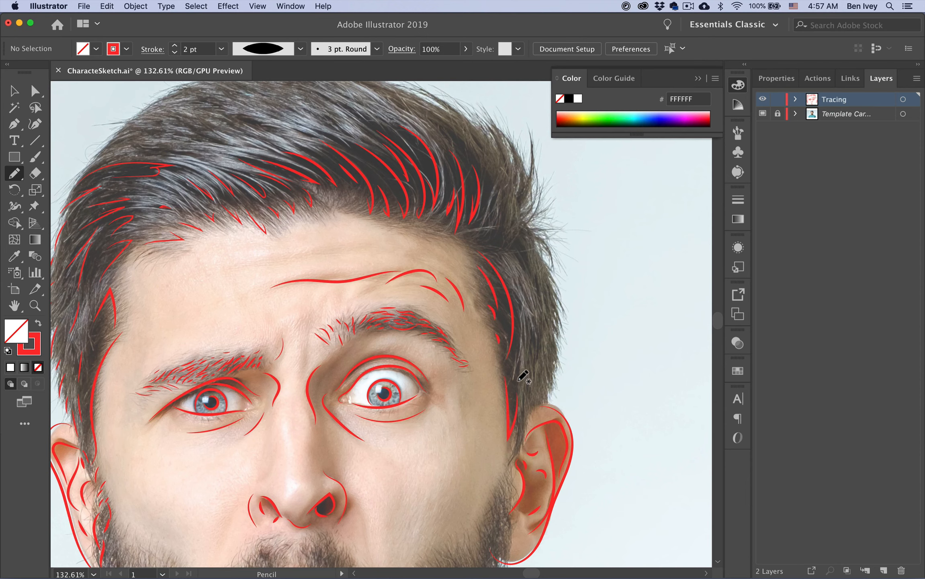
left_click_drag(530, 374, 533, 403)
left_click_drag(549, 402, 553, 378)
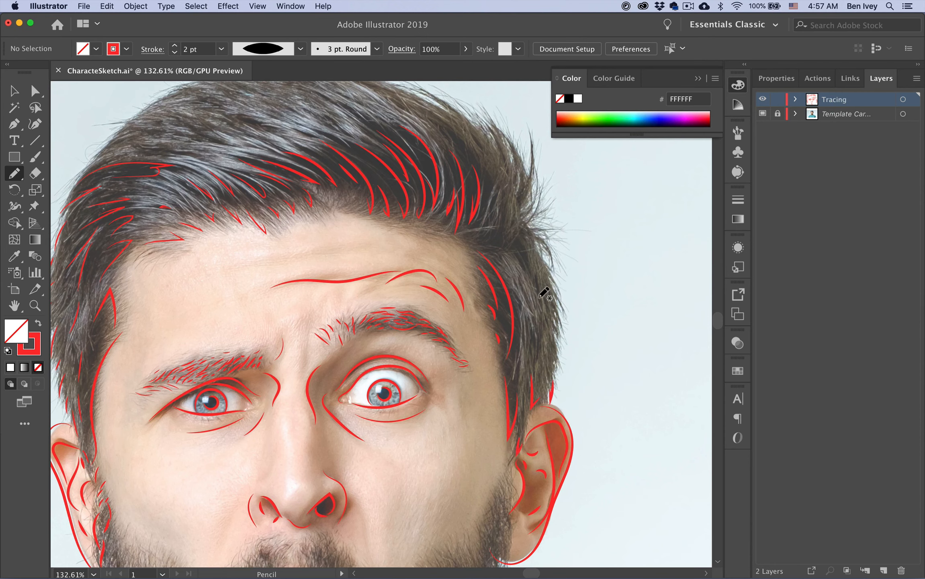
mouse_move(537, 333)
left_mouse_down()
mouse_move(535, 341)
mouse_move(540, 332)
left_mouse_up()
left_click_drag(534, 295, 544, 358)
mouse_move(535, 251)
left_mouse_down()
mouse_move(547, 267)
mouse_move(550, 256)
left_mouse_up()
mouse_move(535, 162)
left_mouse_down()
mouse_move(533, 147)
mouse_move(522, 161)
mouse_move(511, 145)
mouse_move(498, 199)
mouse_move(496, 176)
left_mouse_up()
key("space")
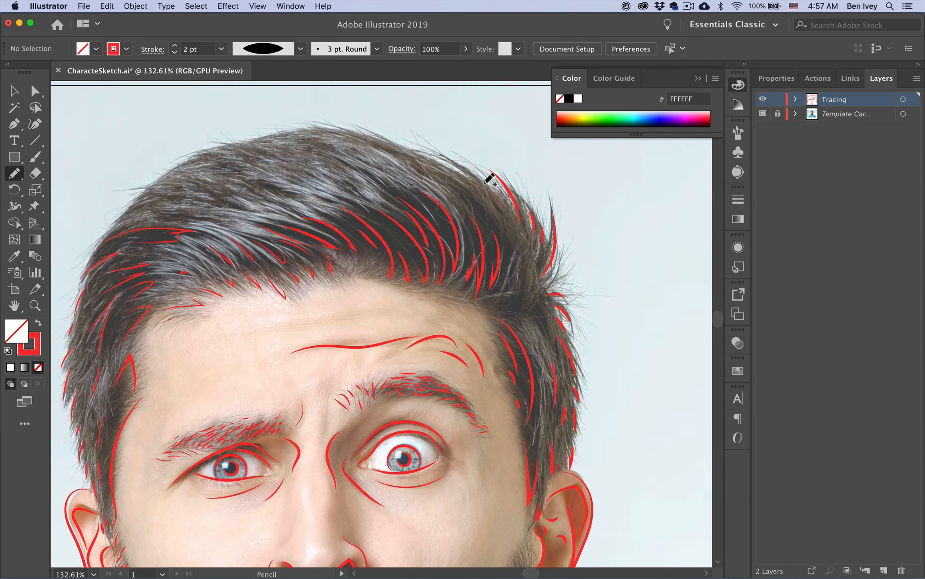
Trace strands along the top hair edge, switching to 1 pt for thin strands across the hairline
left_click_drag(497, 219, 458, 179)
left_click_drag(387, 157, 426, 181)
left_click(175, 52)
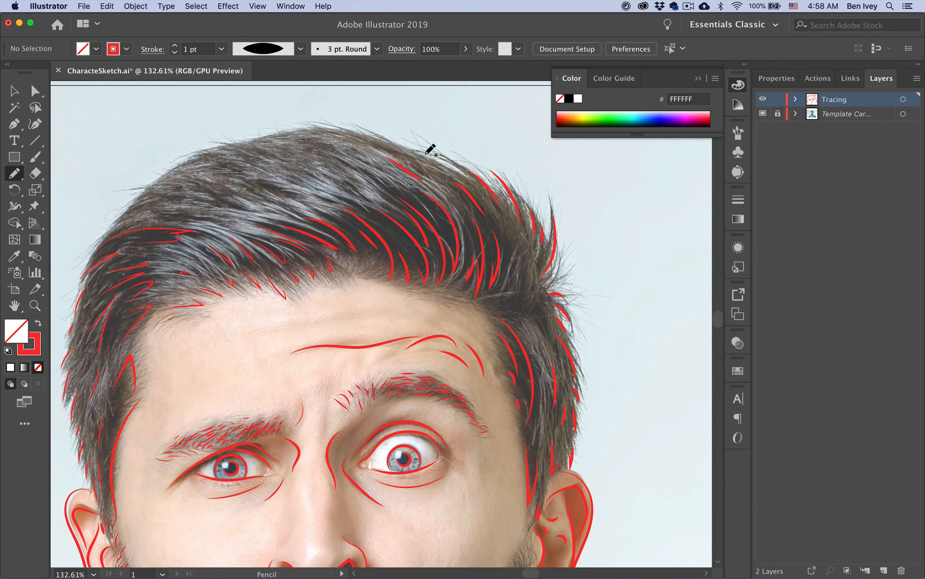
mouse_move(425, 154)
left_mouse_down()
mouse_move(439, 181)
mouse_move(417, 154)
left_mouse_up()
left_click_drag(352, 161, 396, 183)
left_click_drag(364, 145, 365, 145)
left_click_drag(280, 135, 309, 132)
mouse_move(132, 201)
left_mouse_down()
mouse_move(174, 166)
mouse_move(233, 147)
mouse_move(217, 182)
mouse_move(260, 150)
mouse_move(220, 162)
mouse_move(240, 161)
left_mouse_up()
scroll(213, 182, "down", 2)
scroll(213, 182, "left", 3)
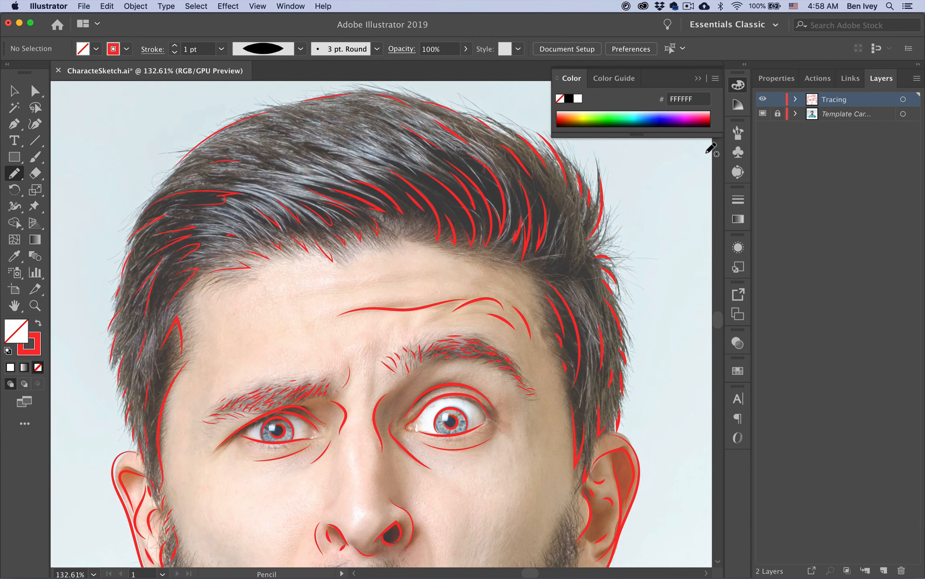
Check the tracing without the photo, then add two strands across the top of the hair
left_click(762, 116)
left_click_drag(471, 222, 555, 258)
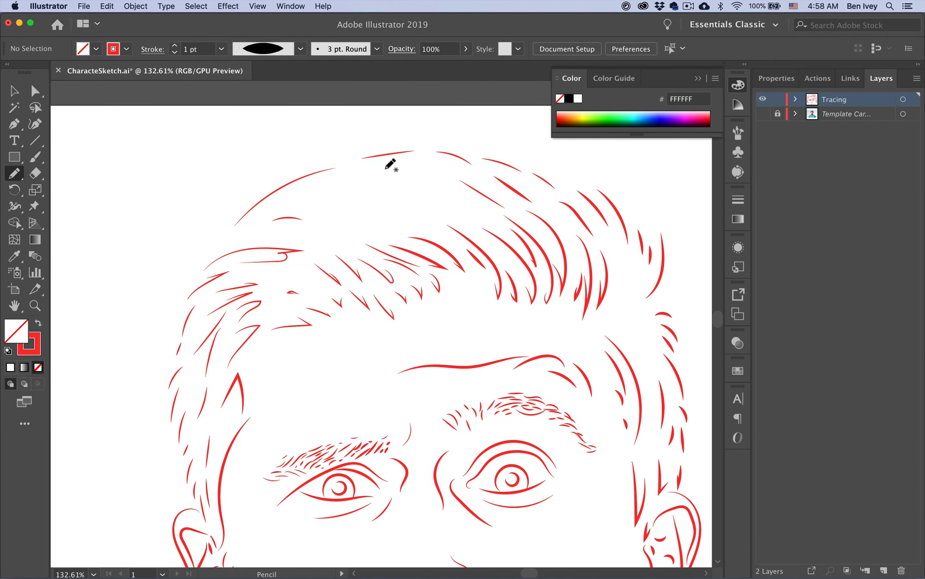
left_click(762, 114)
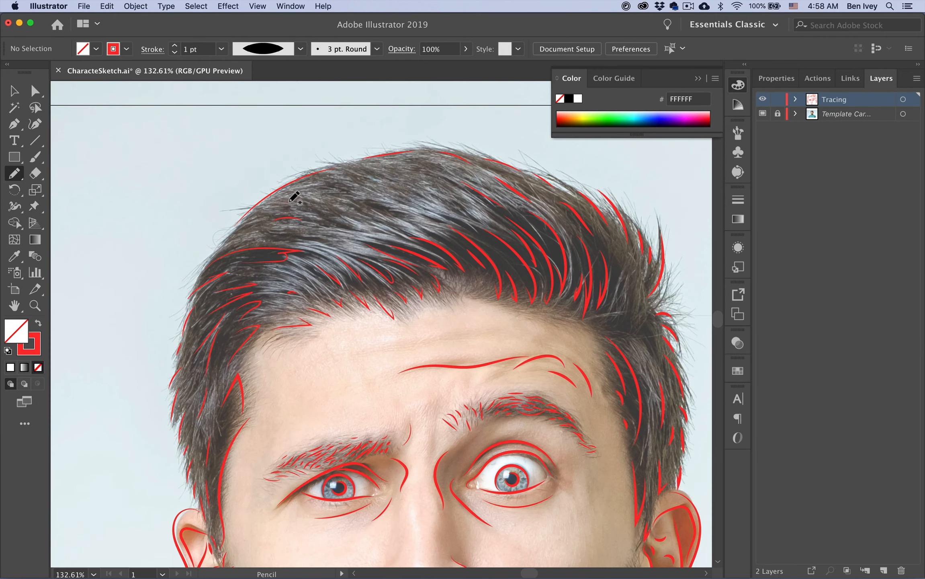
left_click_drag(355, 219, 306, 220)
mouse_move(366, 201)
left_mouse_down()
mouse_move(482, 231)
mouse_move(451, 199)
mouse_move(479, 214)
left_mouse_up()
Review the whole face at 100% zoom and add another strand near the top of the hair
left_click(762, 114)
scroll(481, 268, "down", 5)
scroll(481, 268, "right", 5)
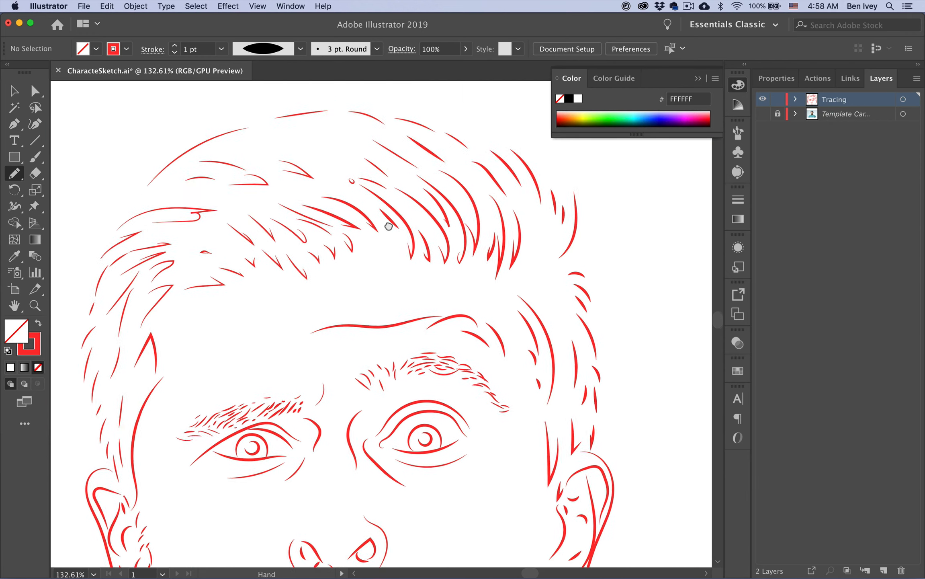
key("super+1")
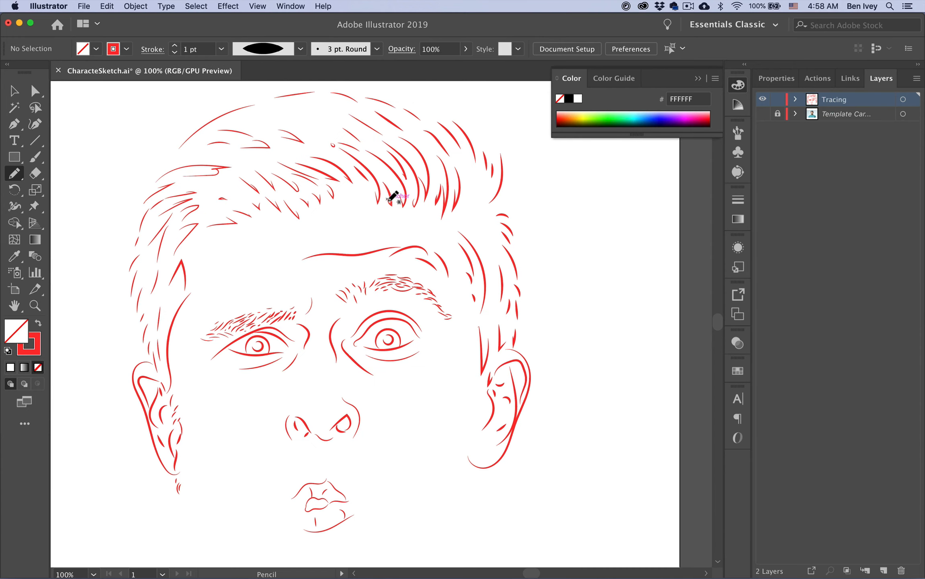
left_click(762, 113)
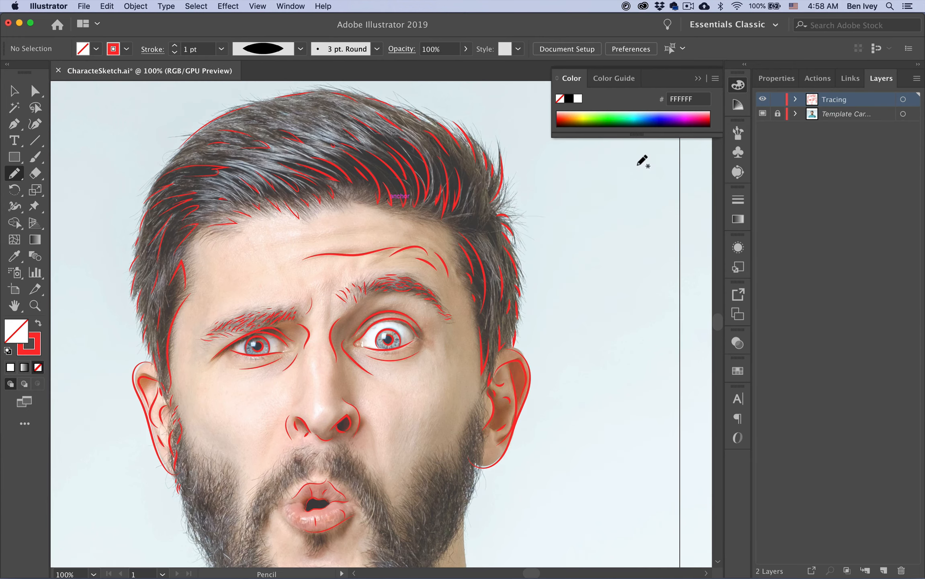
mouse_move(475, 219)
left_mouse_down()
mouse_move(480, 197)
mouse_move(492, 242)
left_mouse_up()
Hide the Template layer so only the red line drawing remains visible
left_click(763, 115)
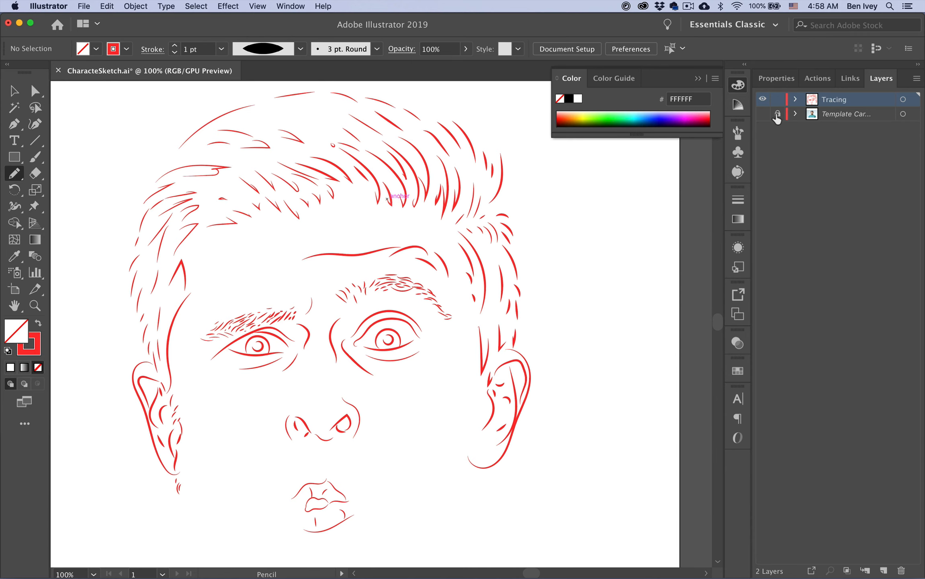
left_click(763, 114)
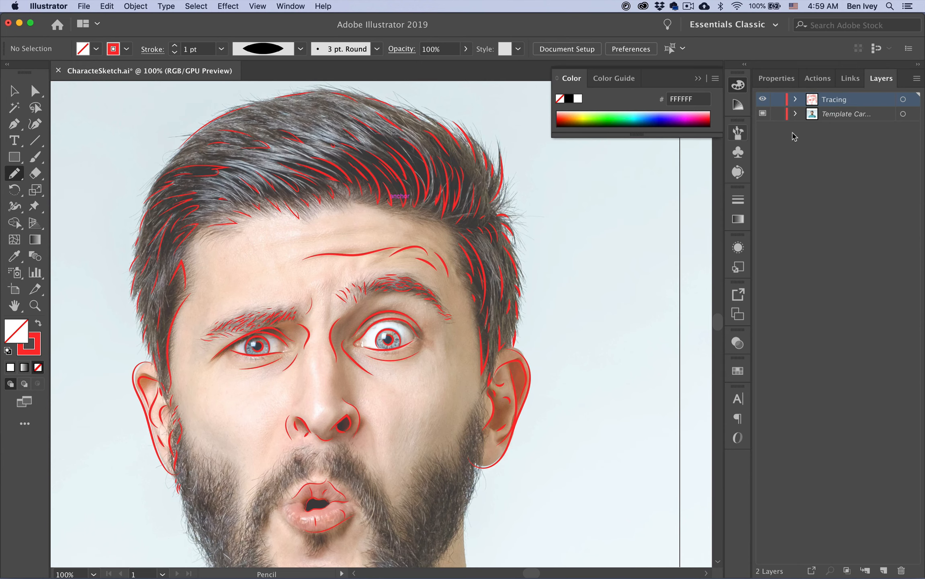
left_click(772, 114)
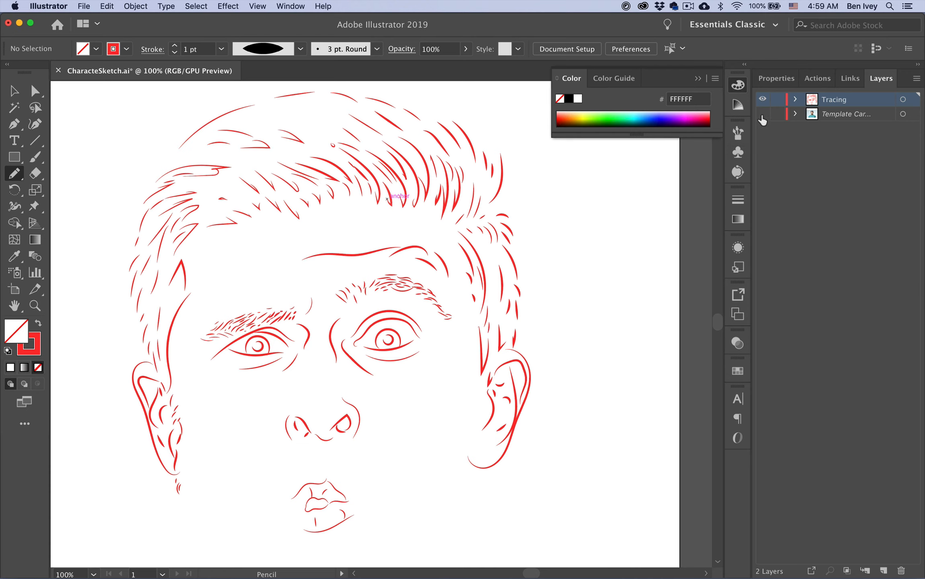
scroll(419, 289, "down", 10)
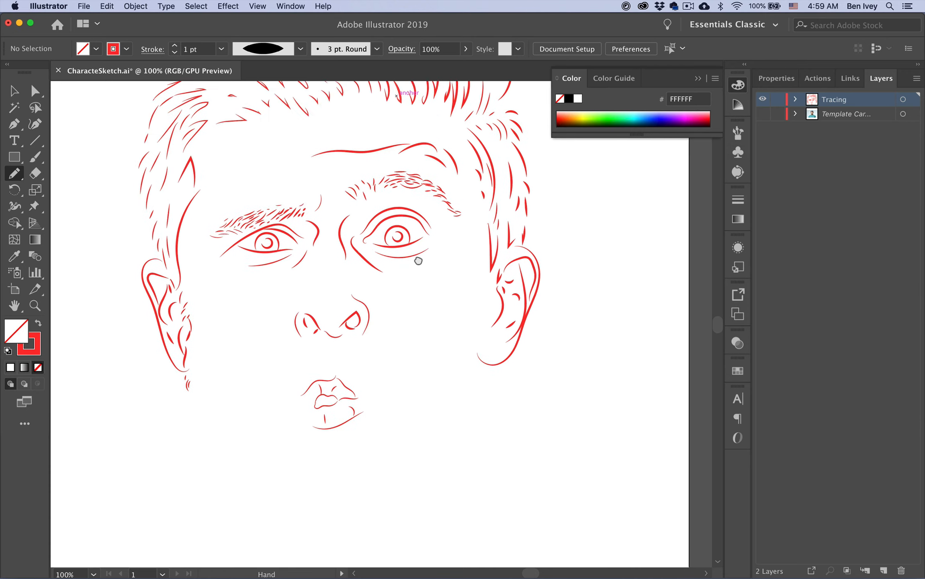
With the photo showing, trace the left jaw, sideburn and curved strands down the left beard
left_click(762, 114)
scroll(235, 347, "left", 3)
scroll(234, 348, "up", 3)
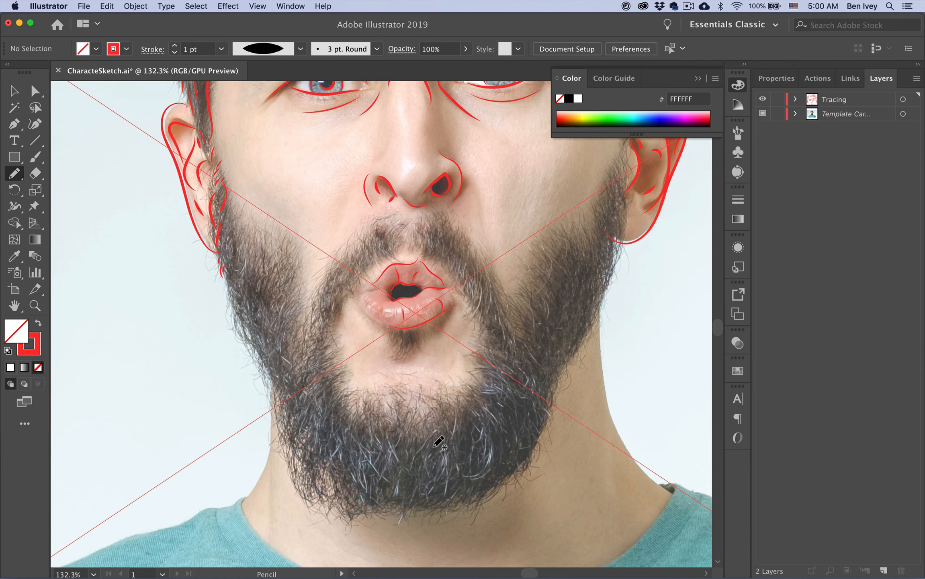
left_click_drag(229, 273, 275, 407)
left_click_drag(235, 251, 241, 288)
mouse_move(229, 225)
left_mouse_down()
mouse_move(250, 249)
mouse_move(245, 278)
mouse_move(248, 252)
mouse_move(259, 265)
mouse_move(260, 297)
mouse_move(248, 294)
mouse_move(259, 290)
mouse_move(271, 365)
mouse_move(263, 319)
left_mouse_up()
left_click_drag(294, 397, 283, 432)
left_click_drag(293, 467, 293, 480)
left_click_drag(310, 431, 302, 470)
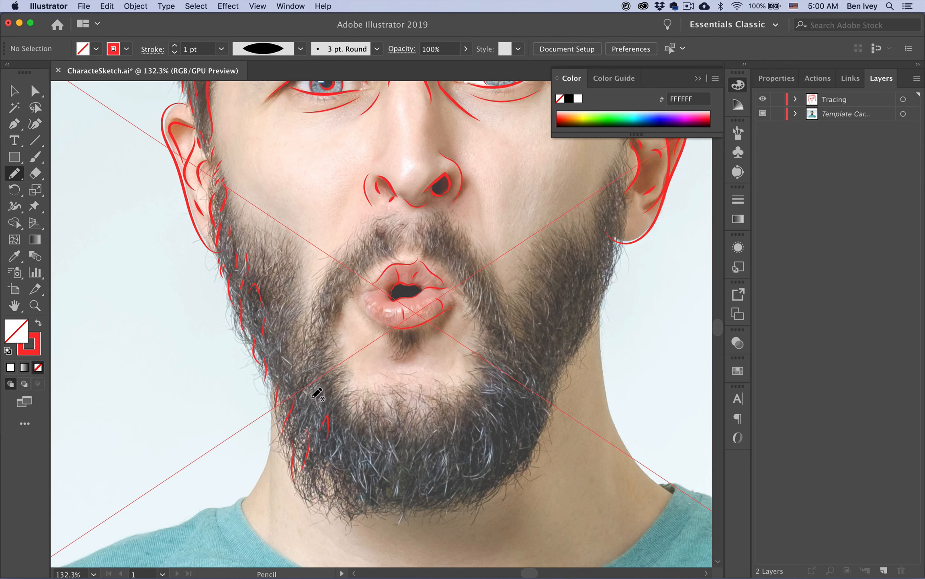
left_click_drag(304, 398, 307, 404)
left_click_drag(275, 342, 279, 327)
Thin the stroke to 0.5 pt and add fine hair strokes on the left beard
left_click(175, 53)
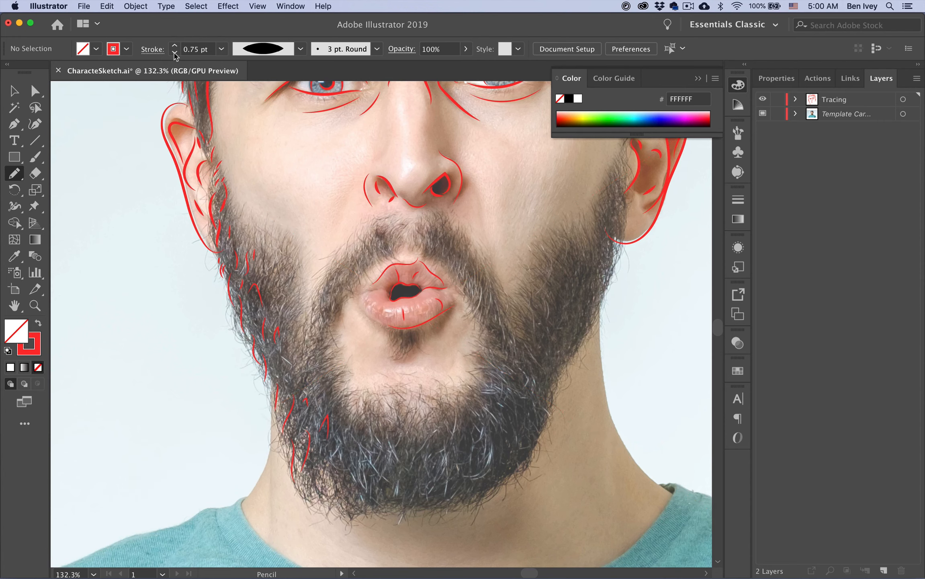
left_click(174, 53)
mouse_move(235, 238)
left_mouse_down()
mouse_move(262, 272)
mouse_move(256, 228)
left_mouse_up()
mouse_move(269, 240)
left_mouse_down()
mouse_move(265, 316)
mouse_move(281, 313)
mouse_move(281, 303)
mouse_move(250, 332)
mouse_move(255, 314)
left_mouse_up()
left_click_drag(282, 286, 280, 296)
mouse_move(290, 322)
left_mouse_down()
mouse_move(285, 400)
mouse_move(274, 363)
mouse_move(285, 386)
mouse_move(275, 445)
mouse_move(298, 444)
left_mouse_up()
mouse_move(287, 364)
left_mouse_down()
mouse_move(287, 373)
mouse_move(289, 345)
left_mouse_up()
left_click(763, 114)
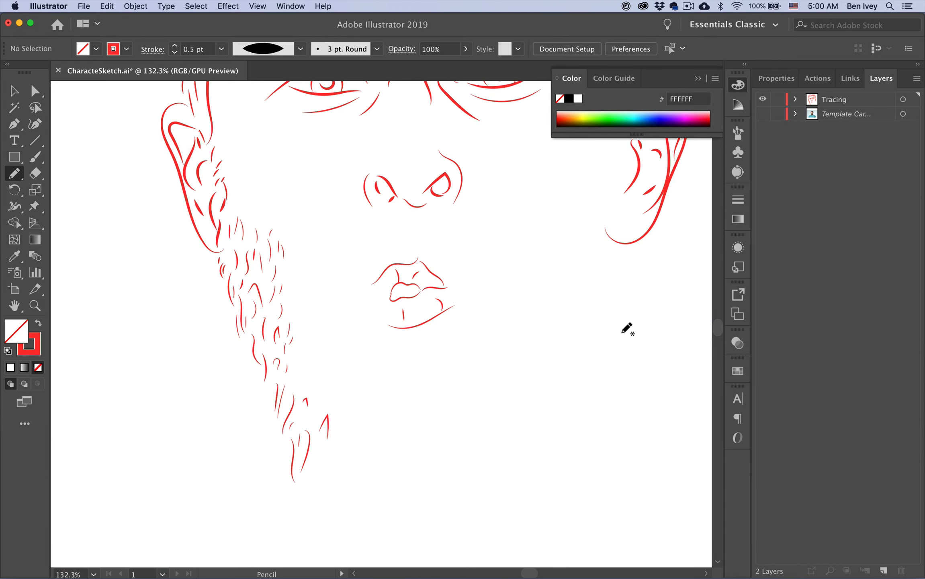
left_click(763, 114)
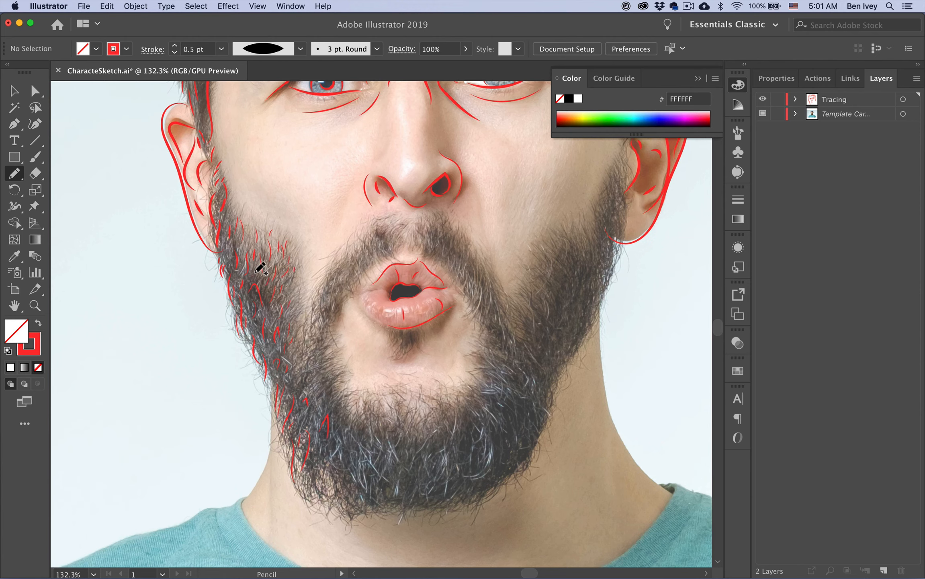
At 0.75 pt stroke weight, add a cluster of short hair strokes on the left beard
left_click(174, 46)
left_click_drag(290, 348, 286, 367)
left_click_drag(303, 331, 301, 359)
left_click_drag(300, 367, 294, 379)
left_click_drag(314, 326, 316, 342)
left_click_drag(317, 314, 321, 331)
mouse_move(318, 293)
left_mouse_down()
mouse_move(330, 279)
mouse_move(335, 307)
left_mouse_up()
Add short strokes on the left moustache and hatch the lower-left beard near the chin
mouse_move(355, 274)
left_mouse_down()
mouse_move(349, 285)
mouse_move(353, 273)
left_mouse_up()
left_click_drag(369, 239, 368, 249)
left_click_drag(375, 230, 373, 247)
mouse_move(379, 240)
left_mouse_down()
mouse_move(388, 269)
mouse_move(391, 231)
mouse_move(403, 234)
mouse_move(387, 246)
left_mouse_up()
left_click_drag(401, 225, 397, 230)
left_click_drag(391, 237, 379, 264)
left_click_drag(324, 348, 314, 367)
mouse_move(333, 370)
left_mouse_down()
mouse_move(315, 376)
mouse_move(319, 383)
left_mouse_up()
left_click_drag(333, 384, 324, 396)
left_click(762, 114)
left_click(763, 114)
At 1 pt stroke weight, fill the lower-left beard with short strokes and check without the photo
left_click(174, 45)
left_click_drag(298, 483, 295, 490)
mouse_move(303, 486)
left_mouse_down()
mouse_move(305, 496)
mouse_move(320, 494)
left_mouse_up()
mouse_move(314, 465)
left_mouse_down()
mouse_move(319, 475)
mouse_move(322, 463)
left_mouse_up()
mouse_move(345, 403)
left_mouse_down()
mouse_move(336, 420)
mouse_move(347, 425)
left_mouse_up()
left_click_drag(354, 426, 346, 476)
left_click_drag(348, 462, 350, 480)
left_click_drag(345, 495, 344, 514)
left_click_drag(324, 473, 327, 491)
left_click_drag(330, 482, 334, 515)
left_click(763, 113)
With the photo back, add a few more short strokes to the lower-left beard
left_click(762, 114)
scroll(289, 182, "right", 5)
scroll(289, 182, "down", 1)
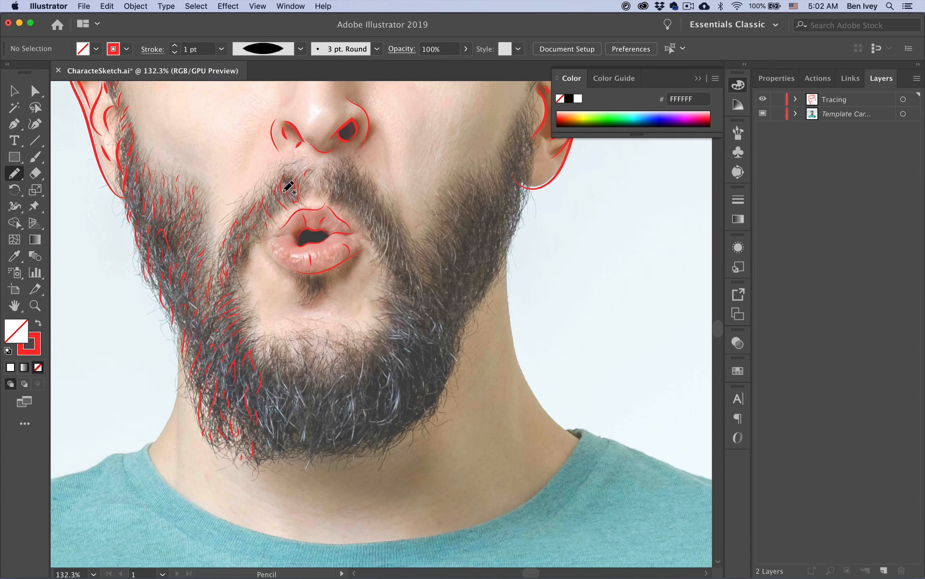
mouse_move(249, 374)
left_mouse_down()
mouse_move(247, 386)
mouse_move(240, 362)
left_mouse_up()
left_click_drag(230, 377, 240, 396)
left_click_drag(243, 414, 277, 455)
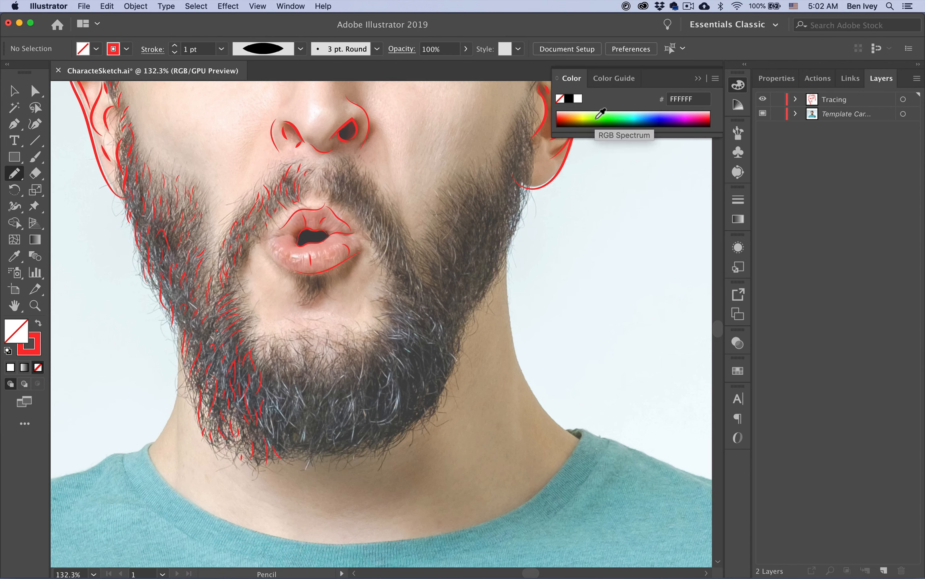
Draw short strokes under the lower lip, along its left edge and across the chin beard
mouse_move(308, 283)
left_mouse_down()
mouse_move(329, 305)
mouse_move(330, 282)
left_mouse_up()
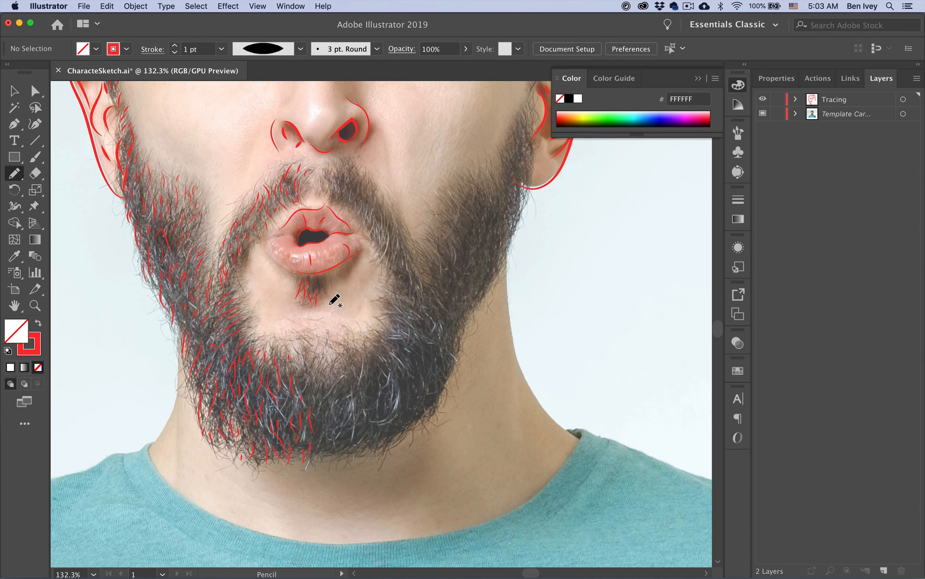
left_click_drag(347, 273, 335, 281)
left_click_drag(275, 264, 284, 273)
left_click_drag(294, 343, 306, 385)
left_click_drag(312, 395, 340, 453)
left_click_drag(358, 431, 352, 447)
left_click_drag(401, 417, 394, 434)
left_click_drag(353, 389, 349, 412)
left_click_drag(318, 366, 327, 378)
left_click_drag(337, 365, 354, 380)
left_click_drag(346, 348, 355, 366)
Hatch the right side of the moustache and the beard beside the mouth
left_click_drag(318, 178, 326, 188)
mouse_move(327, 168)
left_mouse_down()
mouse_move(333, 183)
mouse_move(348, 184)
mouse_move(358, 221)
left_mouse_up()
left_click_drag(364, 213, 367, 230)
left_click_drag(367, 175, 365, 185)
left_click_drag(370, 193, 369, 204)
mouse_move(377, 196)
left_mouse_down()
mouse_move(372, 215)
mouse_move(380, 223)
left_mouse_up()
left_click_drag(372, 222, 371, 232)
left_click_drag(377, 230, 377, 245)
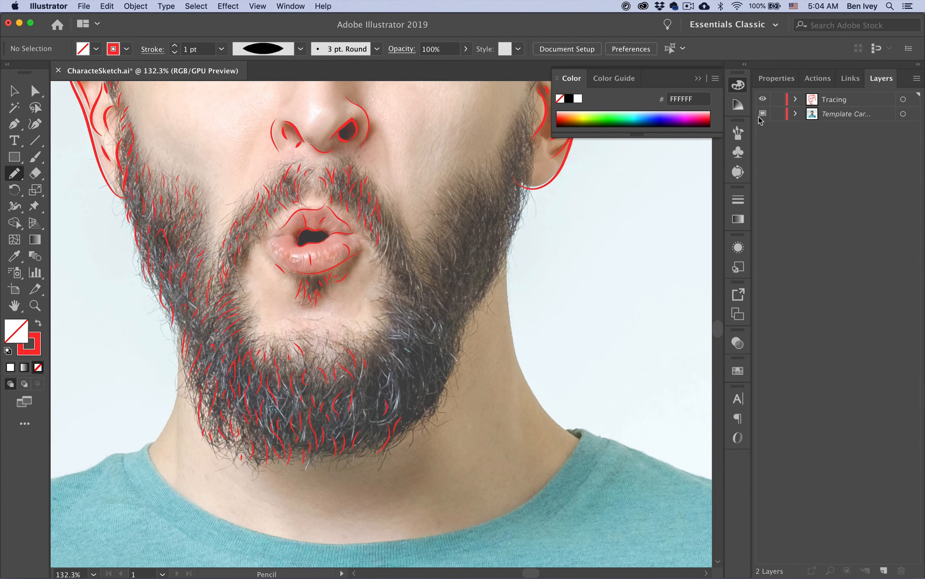
left_click_drag(382, 193, 389, 210)
left_click_drag(391, 228, 398, 316)
mouse_move(396, 335)
left_mouse_down()
mouse_move(410, 345)
mouse_move(385, 350)
left_mouse_up()
Add strokes down toward the chin and over the right side of the chin beard
left_click_drag(369, 363, 373, 378)
left_click_drag(376, 387, 371, 423)
left_click_drag(367, 431, 367, 447)
left_click_drag(405, 376, 411, 393)
left_click_drag(406, 351, 420, 387)
left_click_drag(352, 332, 354, 345)
left_click_drag(425, 350, 433, 384)
left_click_drag(427, 391, 426, 416)
Cover the right beard and jaw with strokes running up the jawline
left_click_drag(414, 334, 419, 344)
left_click_drag(435, 386, 436, 402)
left_click_drag(430, 308, 442, 335)
left_click_drag(440, 345, 445, 384)
left_click_drag(417, 274, 433, 298)
left_click_drag(430, 278, 456, 338)
left_click_drag(457, 310, 457, 338)
left_click_drag(446, 288, 450, 309)
left_click_drag(452, 285, 458, 309)
left_click_drag(436, 251, 466, 319)
Add strokes over the right cheek beard and upper right jaw
left_click_drag(473, 288, 475, 304)
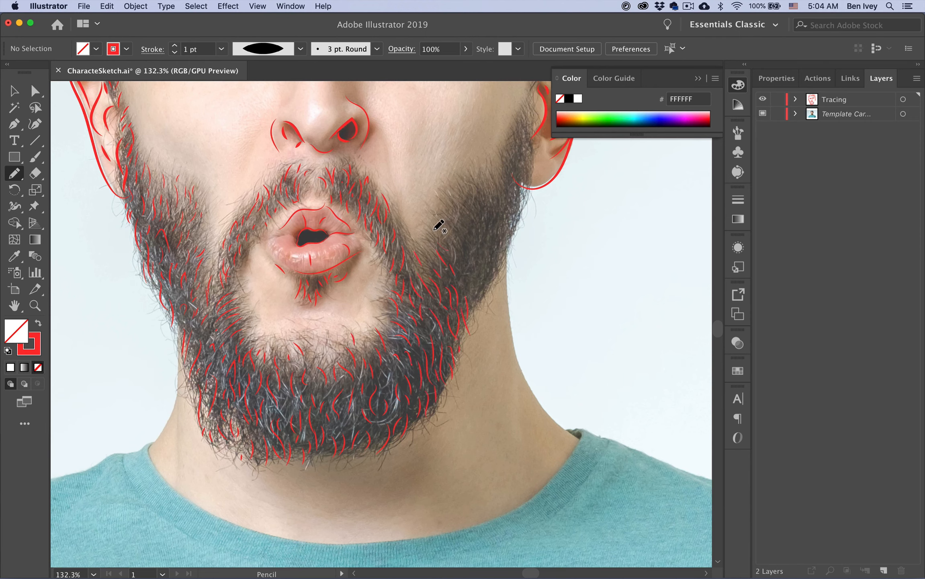
left_click_drag(433, 232, 447, 250)
left_click_drag(451, 254, 463, 269)
left_click_drag(440, 205, 474, 262)
left_click_drag(475, 262, 481, 290)
left_click_drag(487, 210, 489, 236)
mouse_move(509, 213)
left_mouse_down()
mouse_move(516, 229)
mouse_move(504, 272)
left_mouse_up()
left_click_drag(457, 190, 495, 222)
mouse_move(489, 187)
left_mouse_down()
mouse_move(495, 208)
mouse_move(503, 198)
left_mouse_up()
Draw strokes on the sideburn and beard below the right ear
left_click_drag(500, 156, 506, 181)
mouse_move(506, 146)
left_mouse_down()
mouse_move(516, 173)
mouse_move(516, 161)
left_mouse_up()
left_click_drag(515, 132, 519, 145)
left_click_drag(517, 169, 522, 186)
left_click_drag(521, 195, 521, 210)
left_click_drag(524, 165, 525, 175)
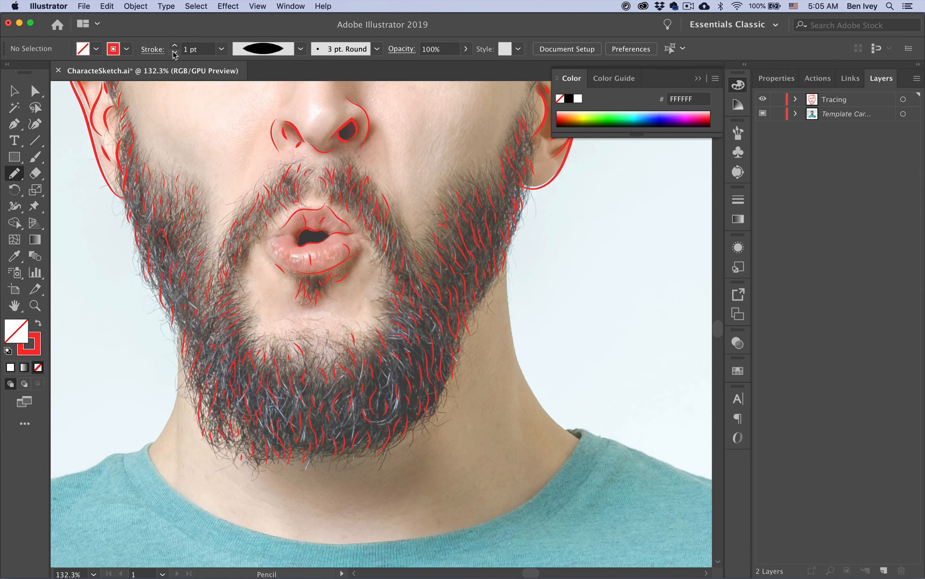
Switch to a 0.5 pt stroke and add fine strands along the chin and right-cheek beard
left_click(174, 52)
mouse_move(393, 364)
left_mouse_down()
mouse_move(396, 373)
mouse_move(346, 390)
left_mouse_up()
left_click_drag(333, 346, 338, 356)
left_click_drag(328, 352, 335, 367)
left_click_drag(322, 354, 323, 363)
left_click_drag(289, 342, 280, 347)
left_click_drag(258, 338, 265, 340)
left_click_drag(439, 273, 444, 283)
left_click_drag(489, 167, 493, 182)
Add fine strokes on the right-cheek beard, then zoom out to view the whole face
left_click_drag(437, 183, 447, 200)
key("super+minus")
scroll(478, 237, "up", 2)
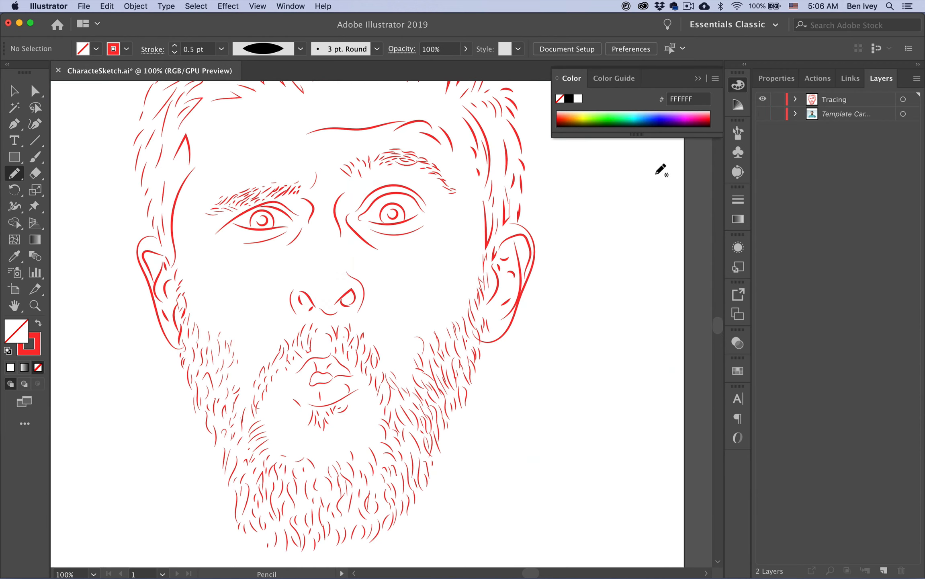
key("shift+super+w")
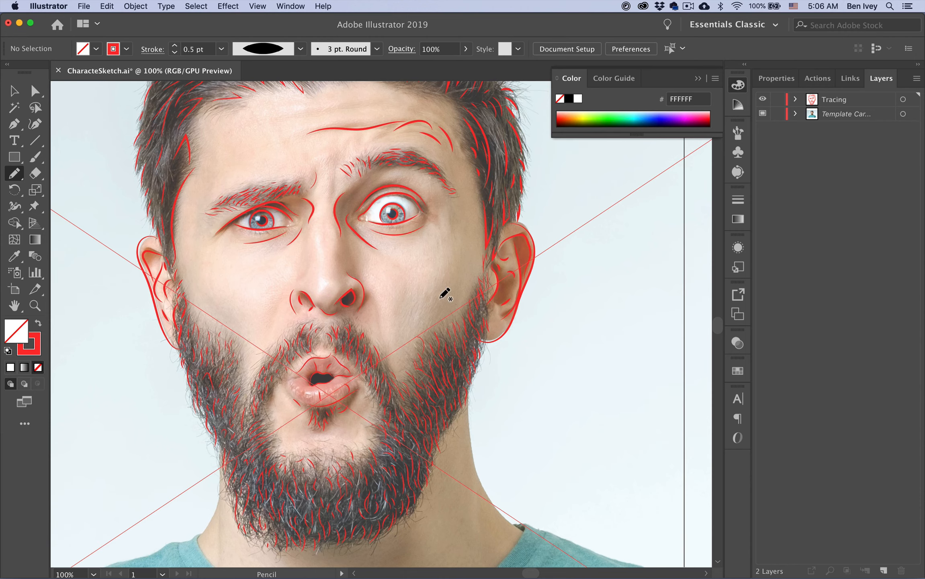
scroll(170, 221, "up", 5)
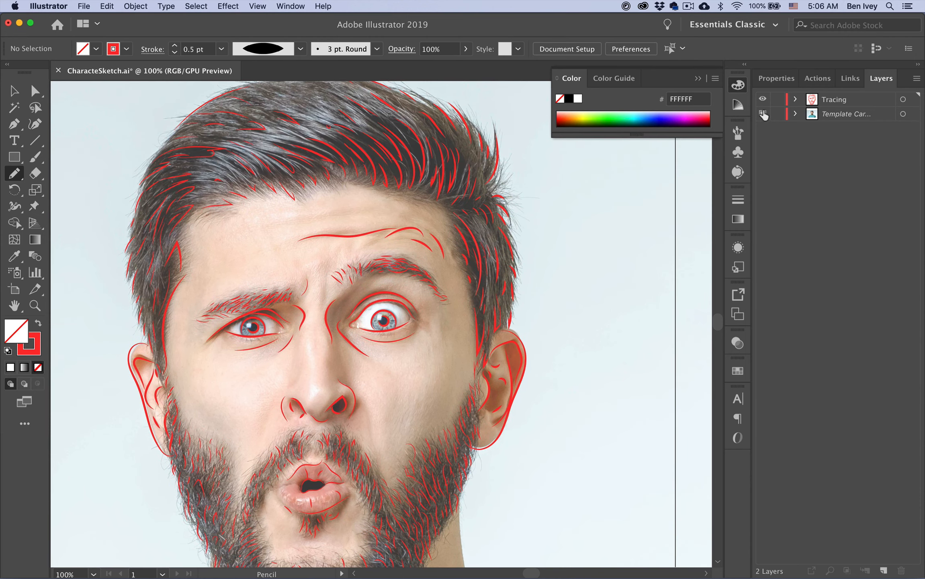
Hide the Template layer after comparing, then make the Tracing layer active with nothing selected
left_click(763, 115)
scroll(492, 275, "down", 6)
scroll(409, 366, "down", 4)
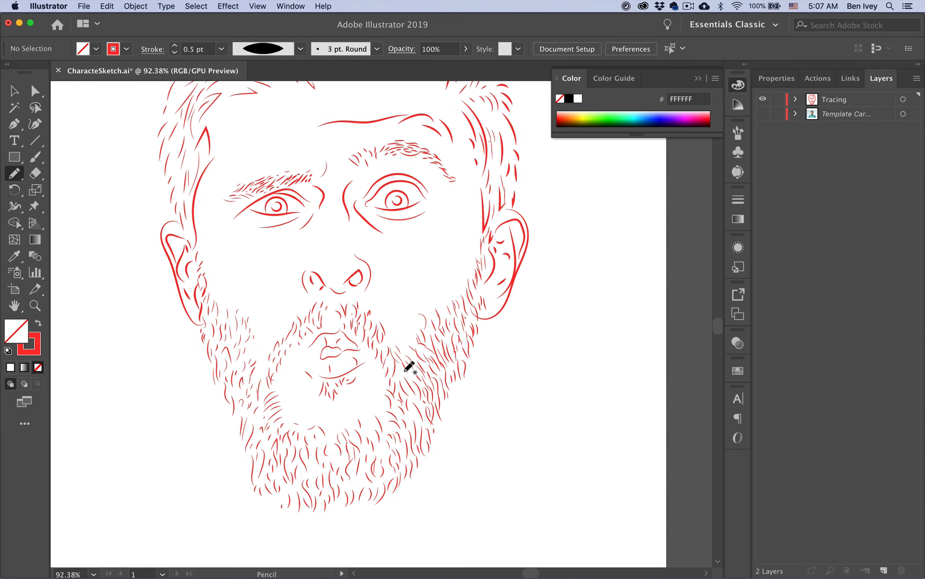
scroll(410, 366, "up", 2)
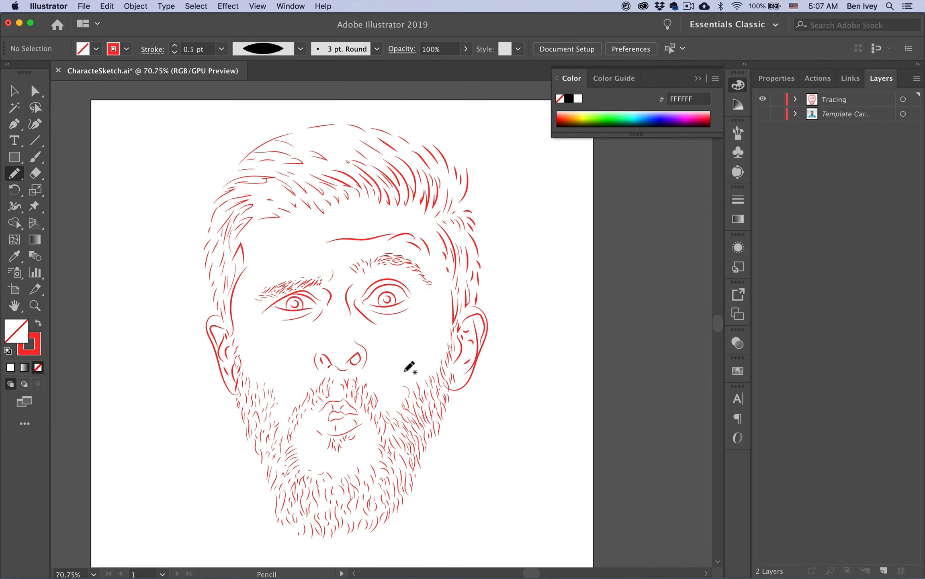
left_click(763, 114)
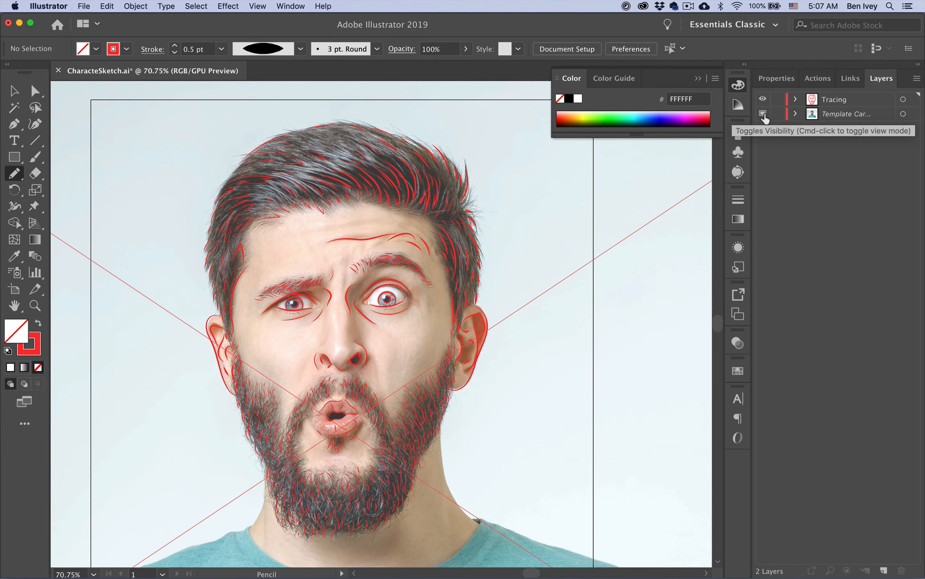
left_click(763, 114)
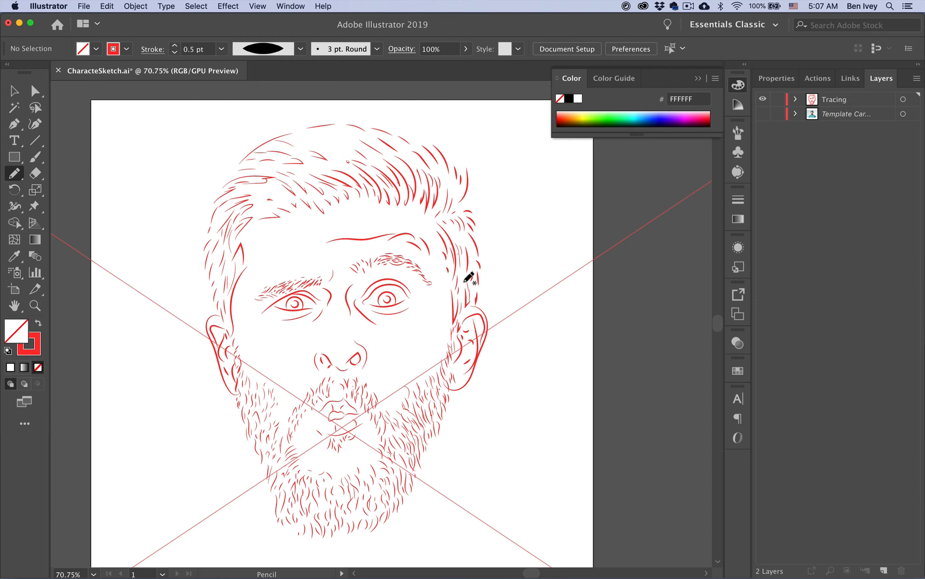
left_click(837, 103)
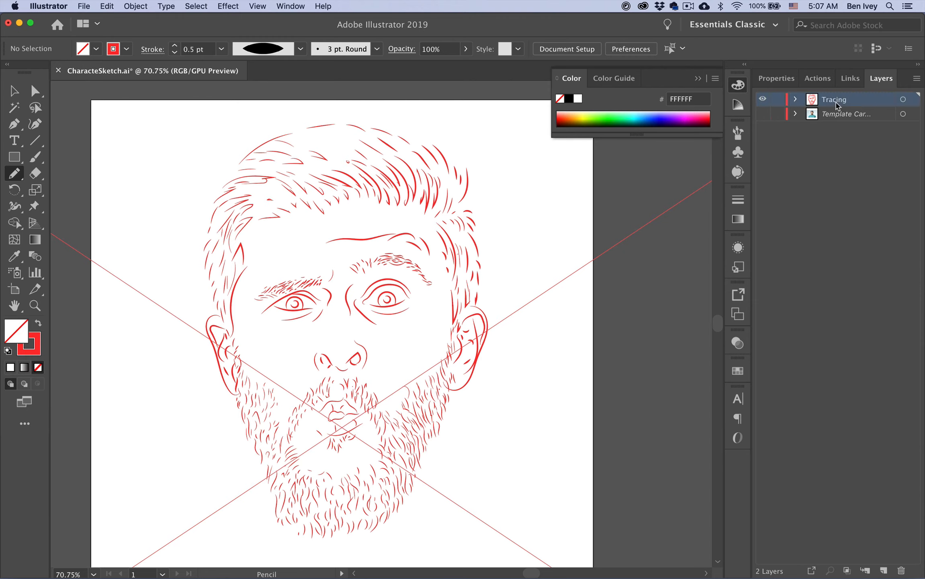
left_click(639, 310, "super")
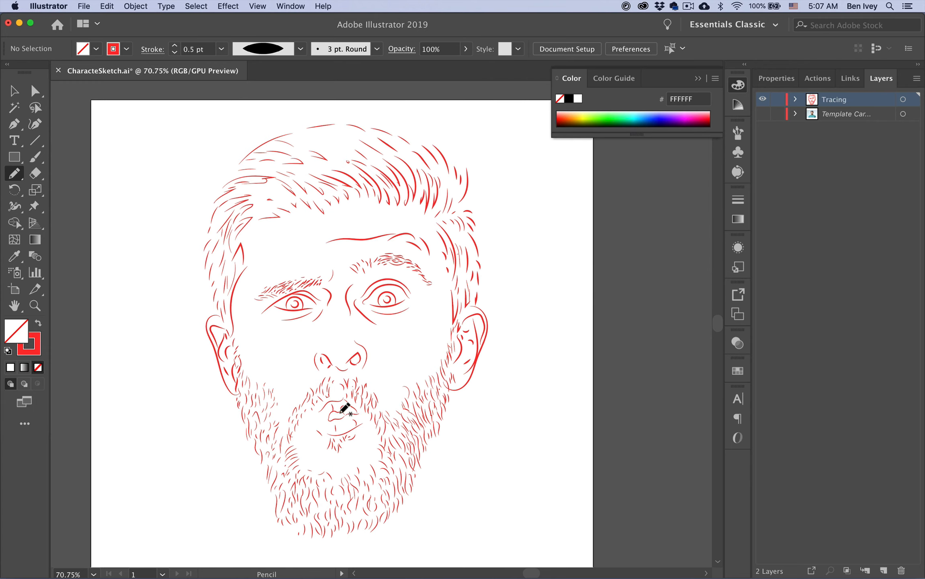
scroll(319, 308, "down", 2)
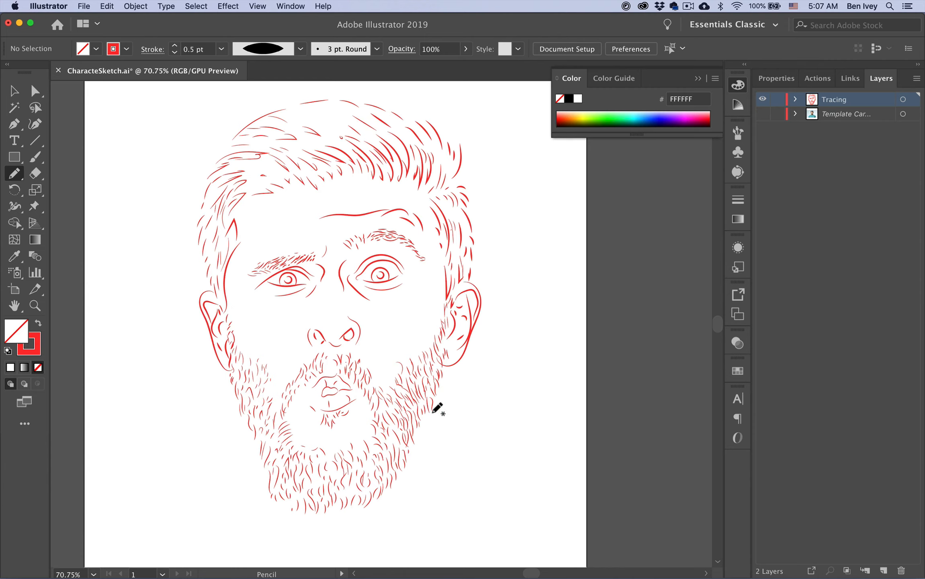
Draw strokes in the beard and hair, then add four 2 pt strokes down the right beard
left_click_drag(398, 359, 406, 369)
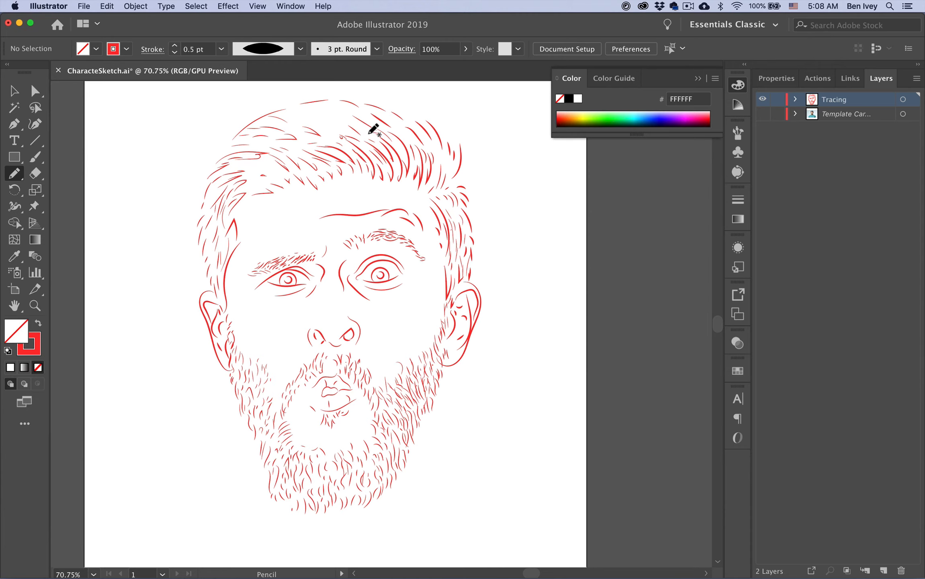
left_click_drag(401, 129, 415, 157)
left_click(175, 46)
left_click(176, 46)
mouse_move(440, 347)
left_mouse_down()
mouse_move(441, 363)
mouse_move(401, 409)
left_mouse_up()
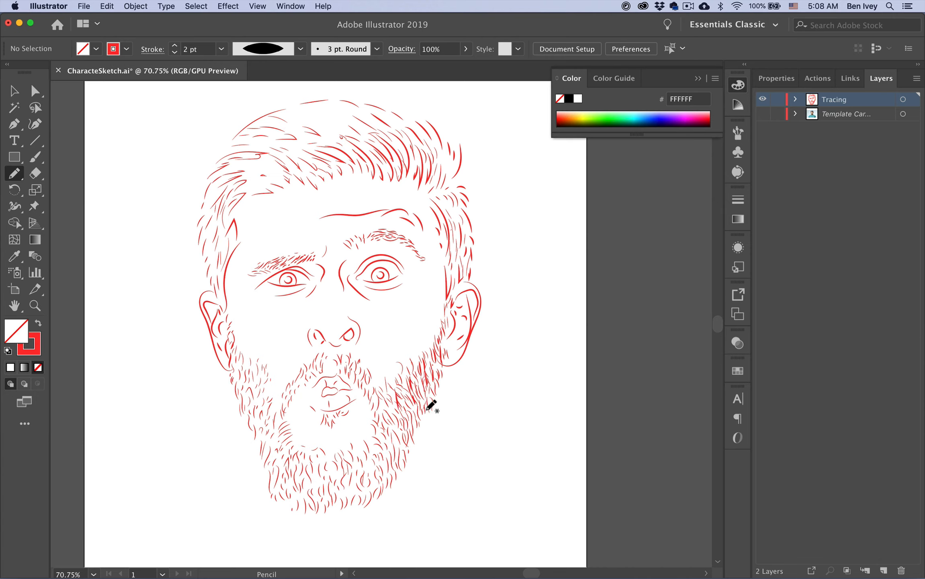
left_click_drag(430, 410, 423, 386)
left_click_drag(407, 422, 407, 444)
mouse_move(423, 396)
left_mouse_down()
mouse_move(418, 422)
mouse_move(392, 434)
left_mouse_up()
Toggle the Template layer on and off to compare the tracing with the photo
left_click(763, 114)
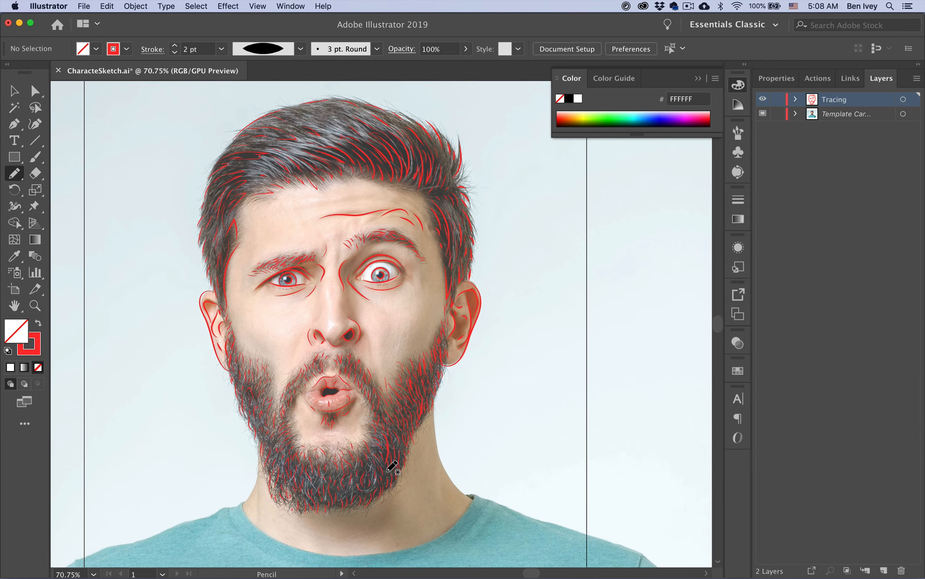
left_click(763, 113)
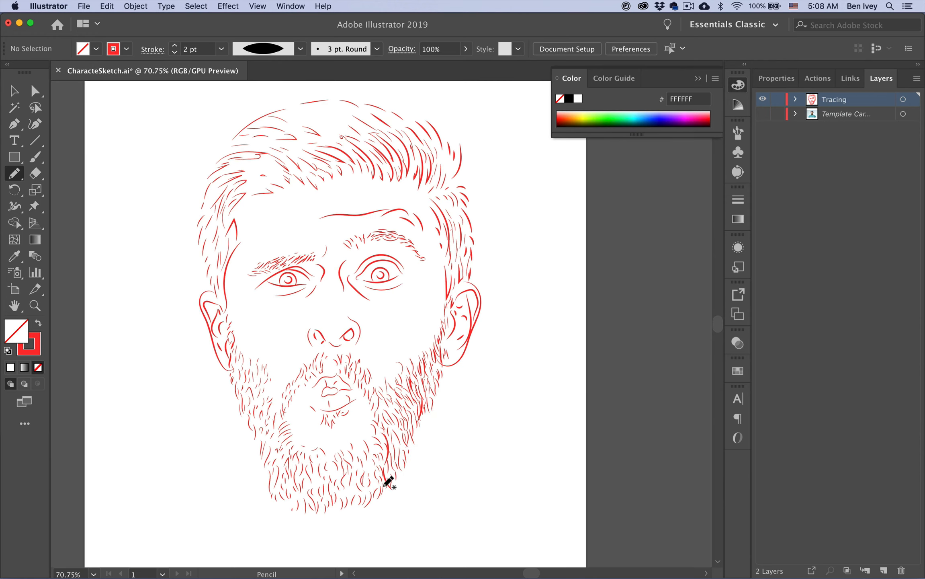
key("super+shift+w")
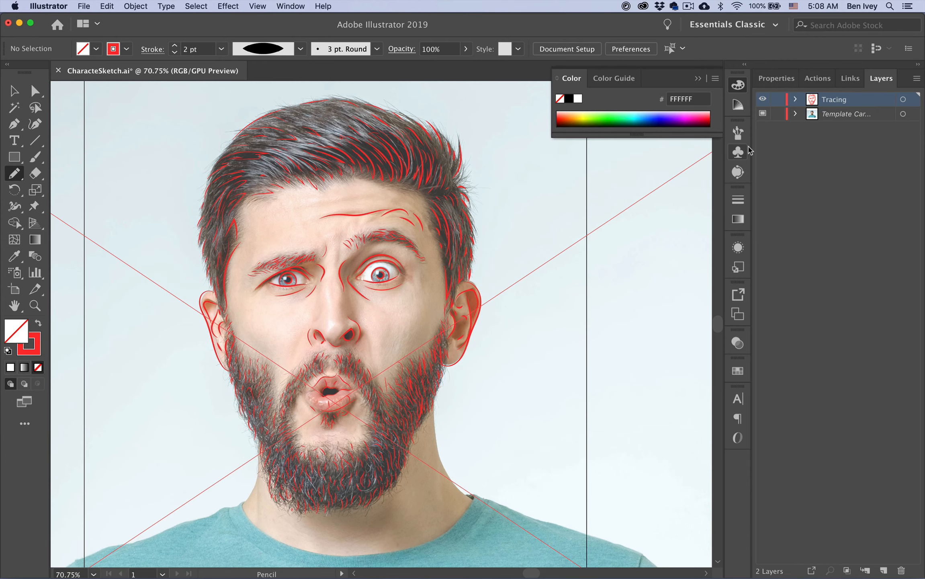
left_click(763, 115)
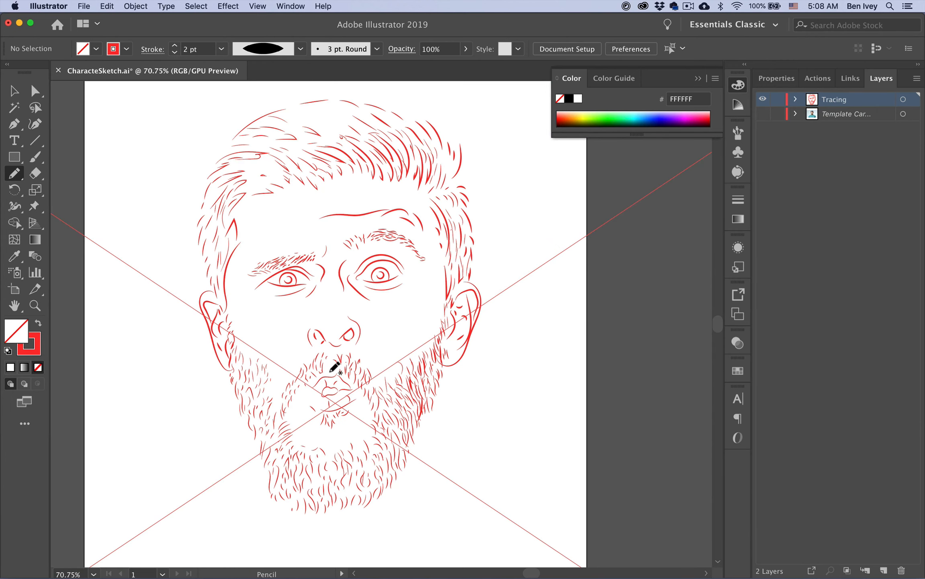
Lower the stroke weight to 0.75 pt, then check the tracing against the photo again
left_click(174, 52)
left_click(175, 53)
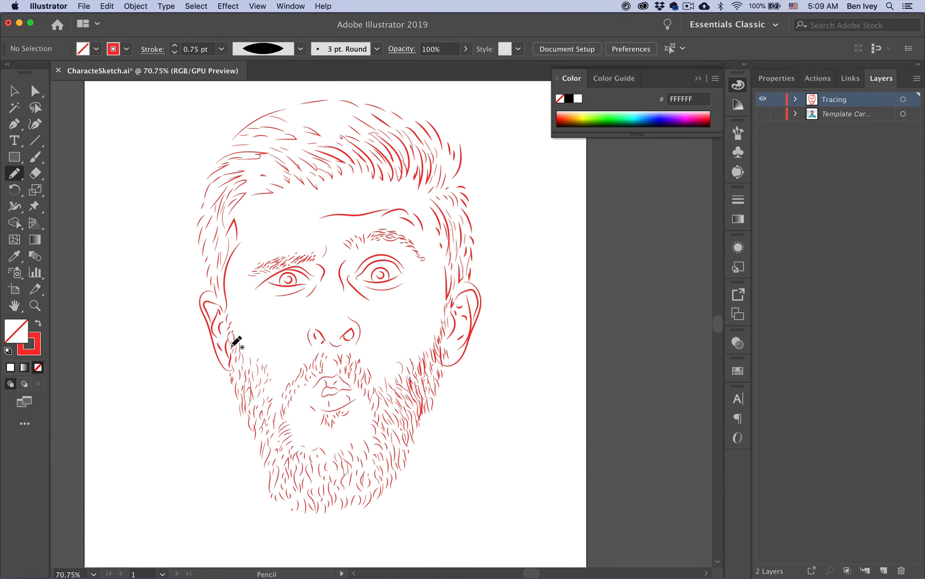
left_click(762, 114)
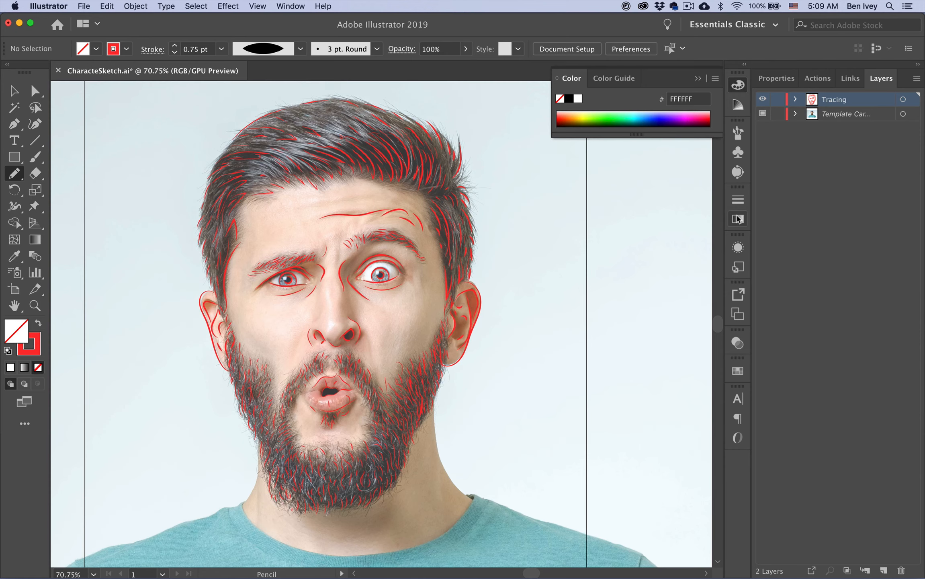
left_click(762, 114)
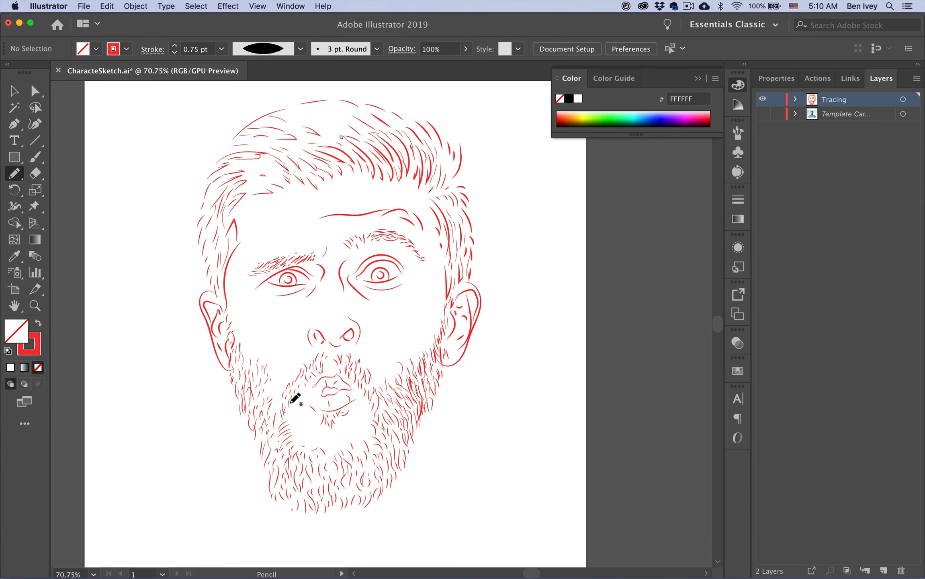
left_click(762, 114)
Hide the template and save the drawing as IveyFaceTrace.ai on the Desktop in Illustrator CC format
left_click(760, 116)
left_click(85, 7)
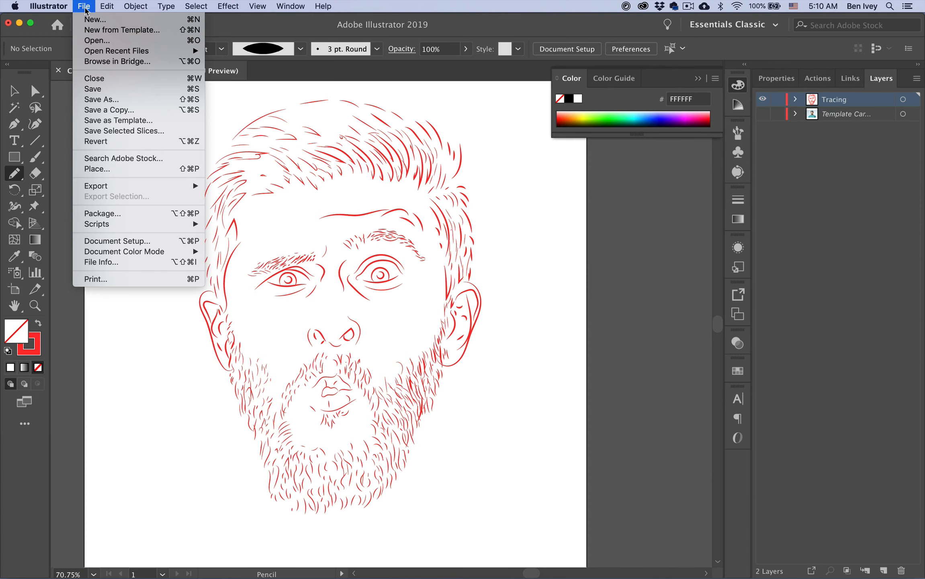
left_click(121, 99)
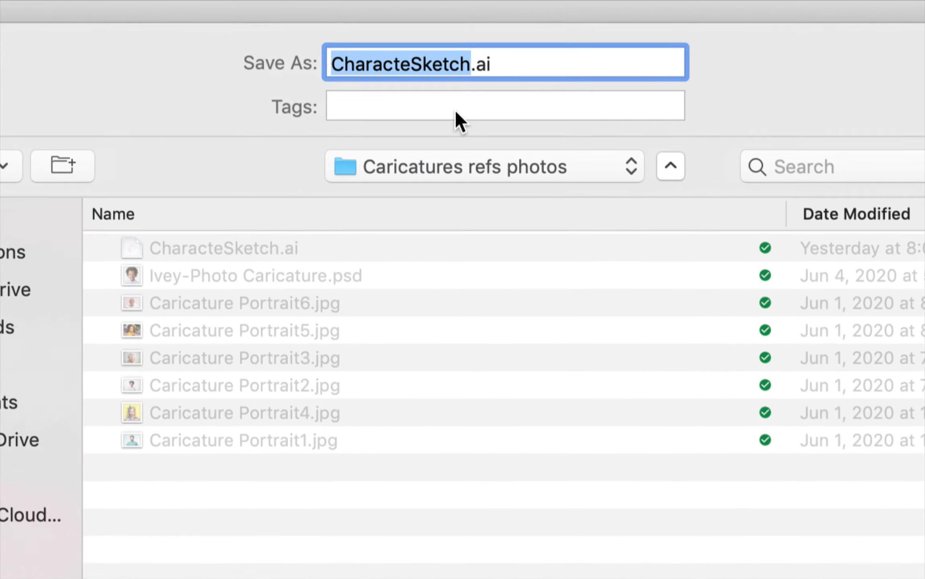
type("IveyFa")
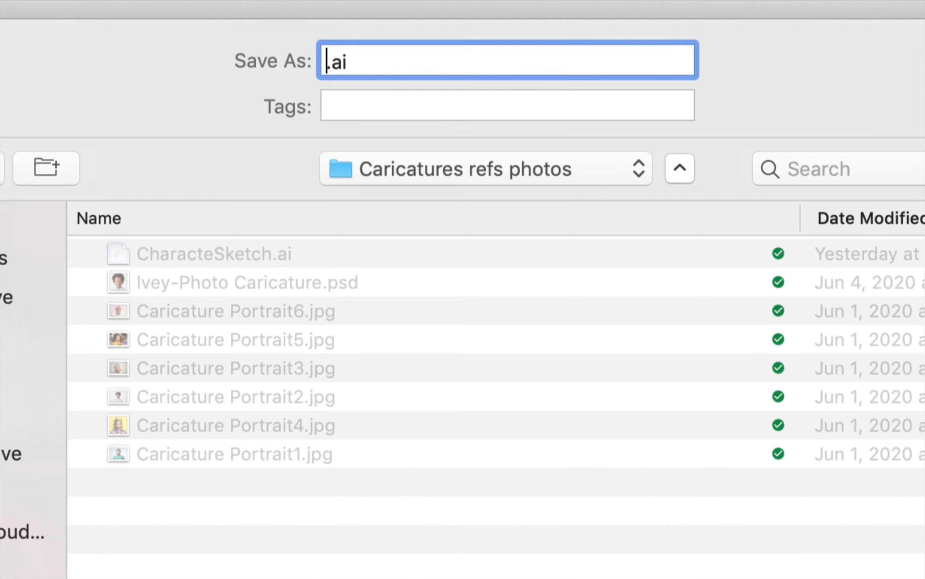
type("ceTrace")
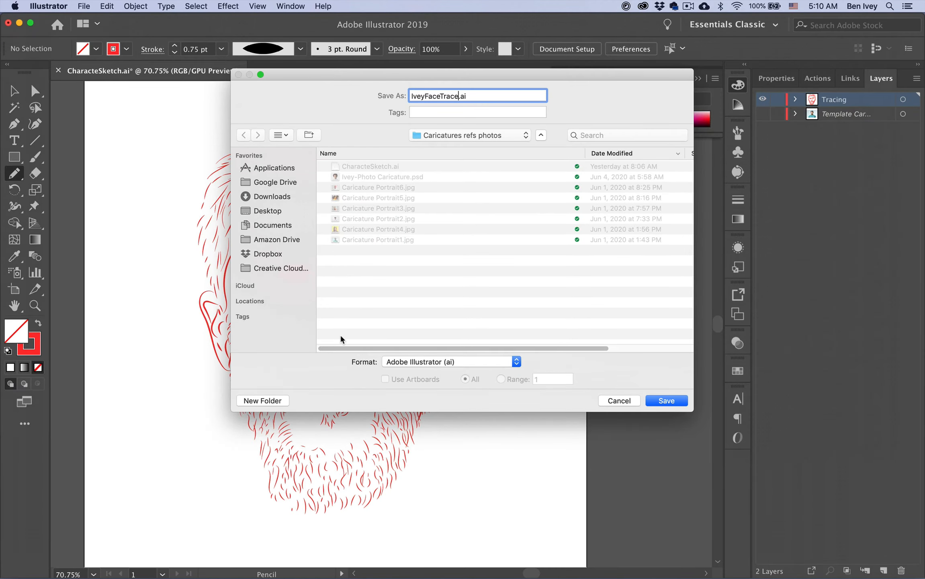
left_click(252, 212)
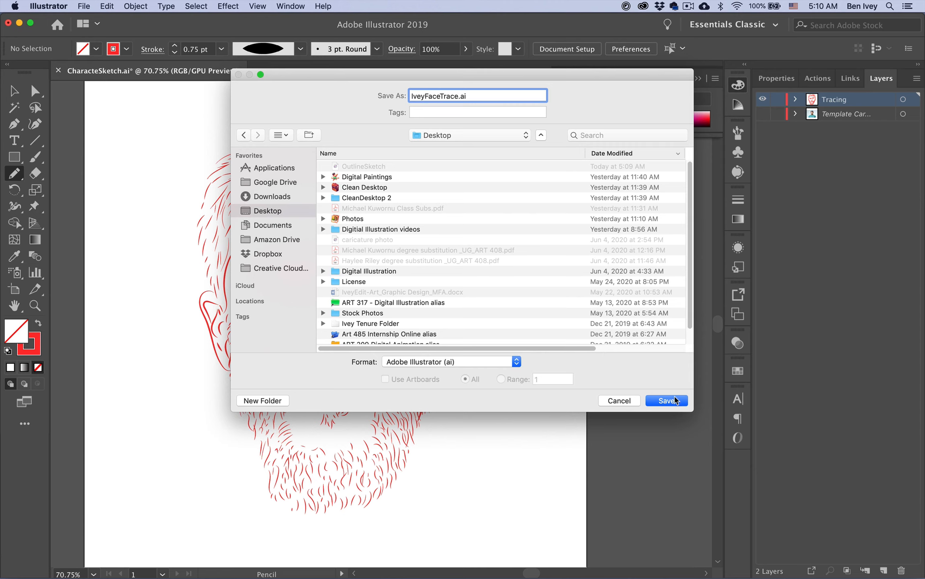
left_click(676, 400)
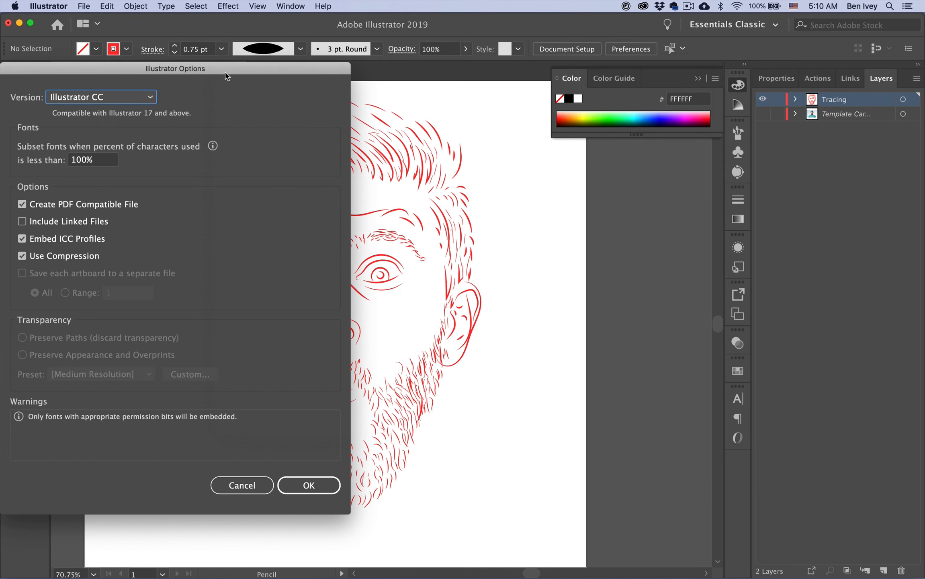
left_click_drag(227, 76, 457, 88)
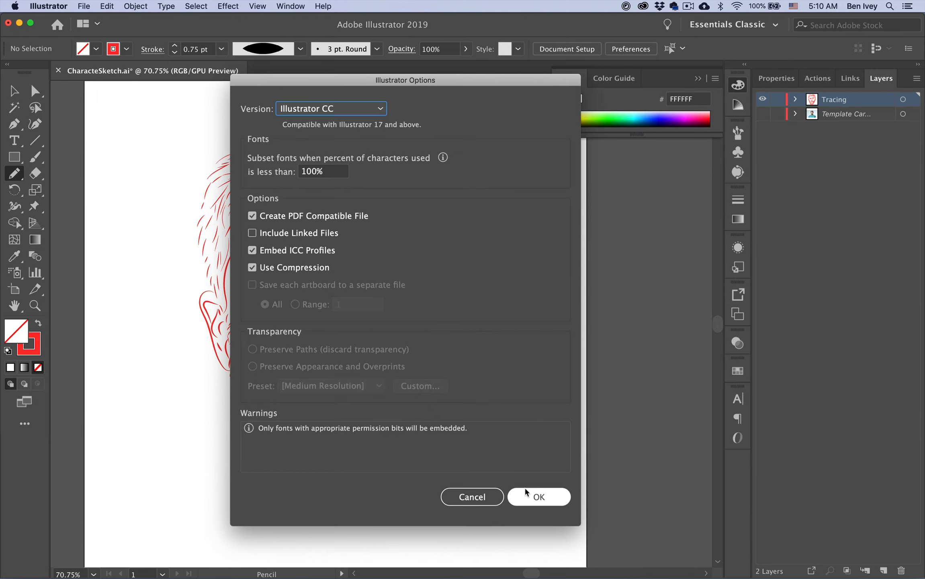
left_click(535, 495)
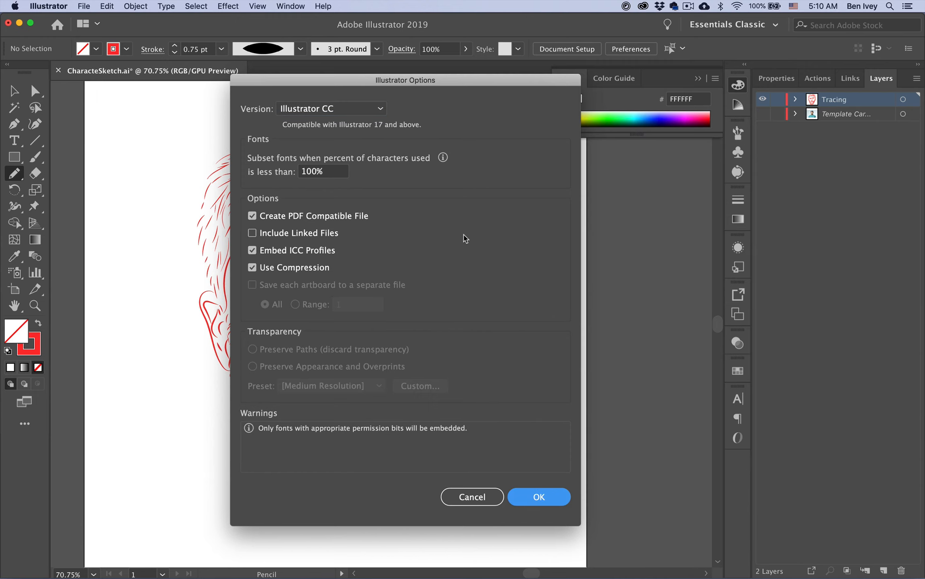